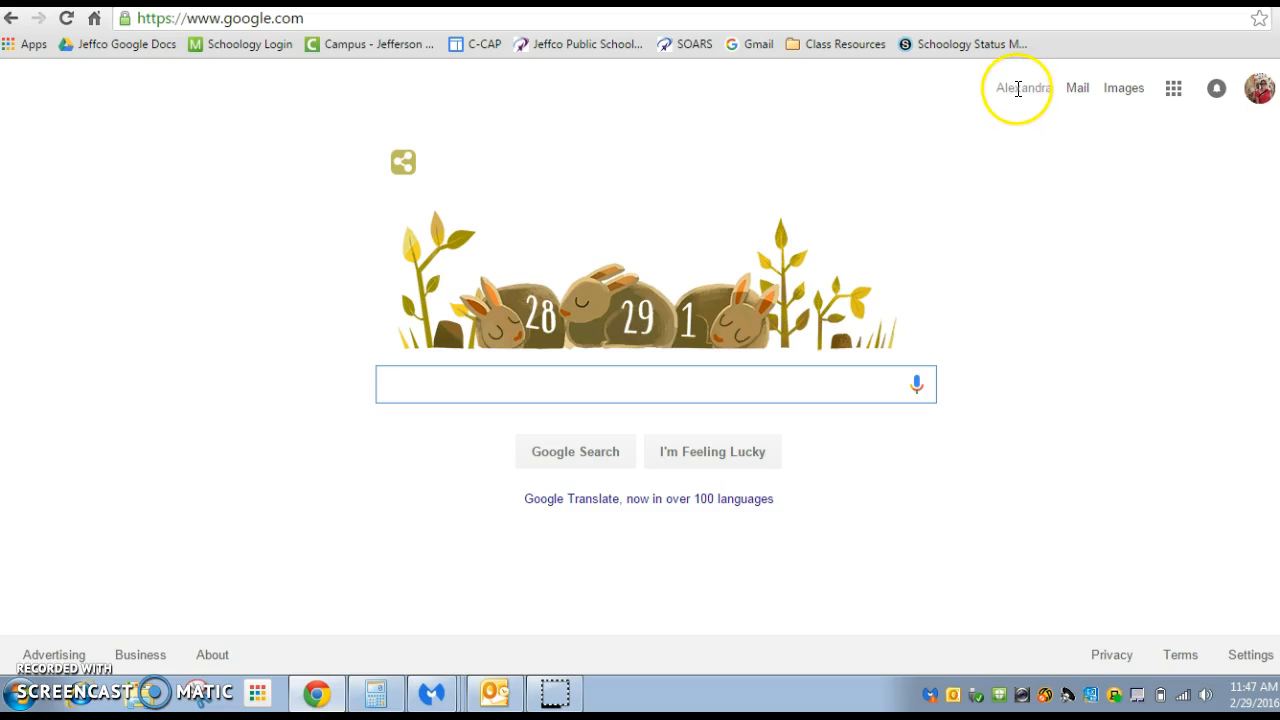
# Open Google Sites from the Google home page and start creating a new site
pyautogui.click(1176, 90)
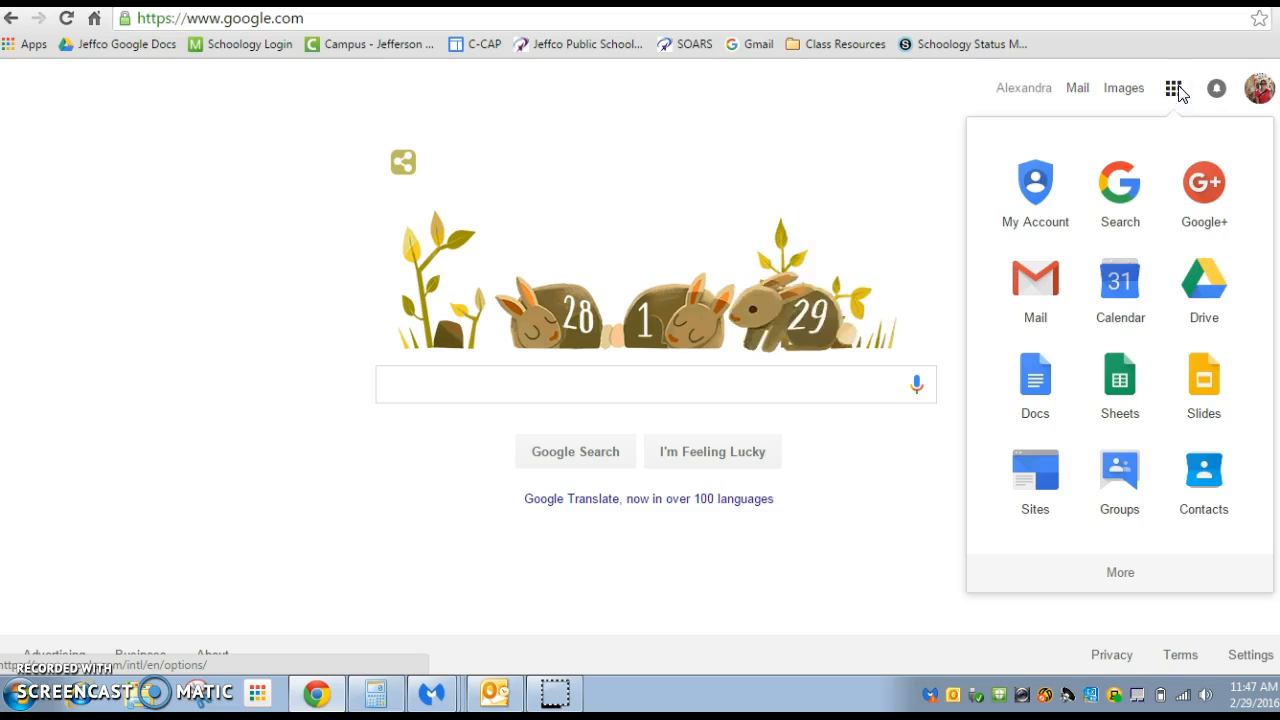
pyautogui.click(1035, 468)
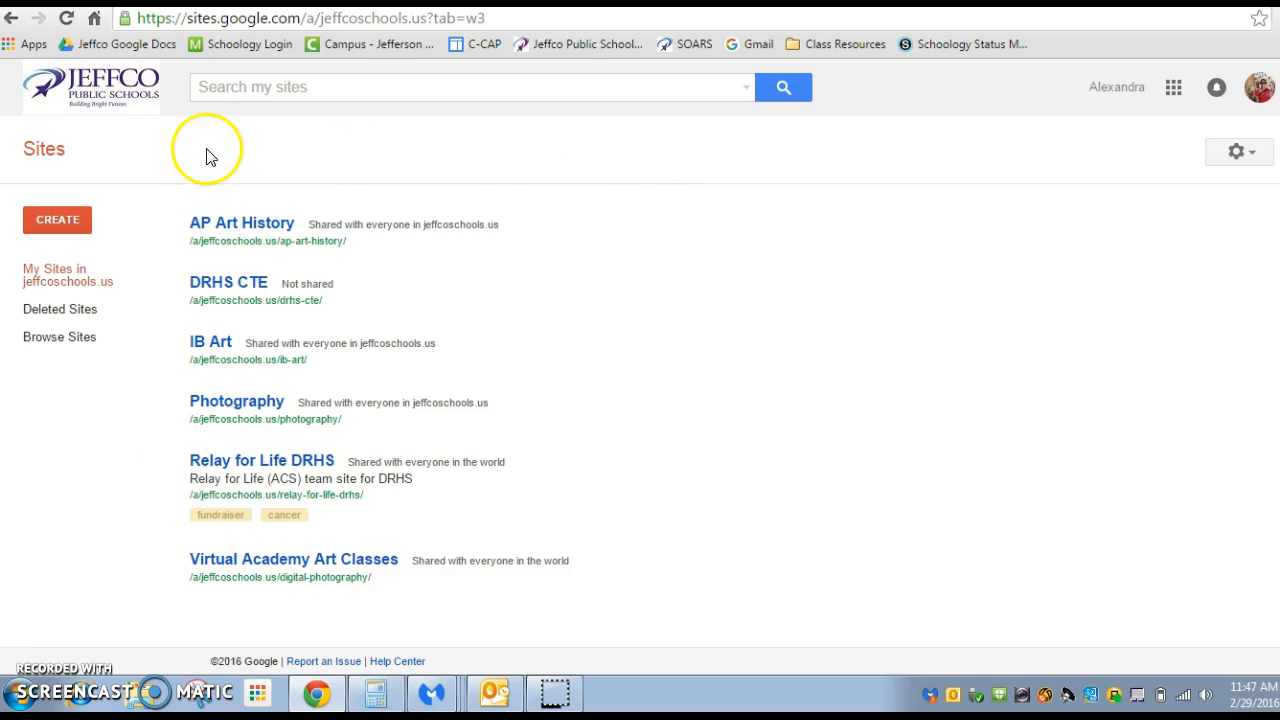
pyautogui.click(57, 221)
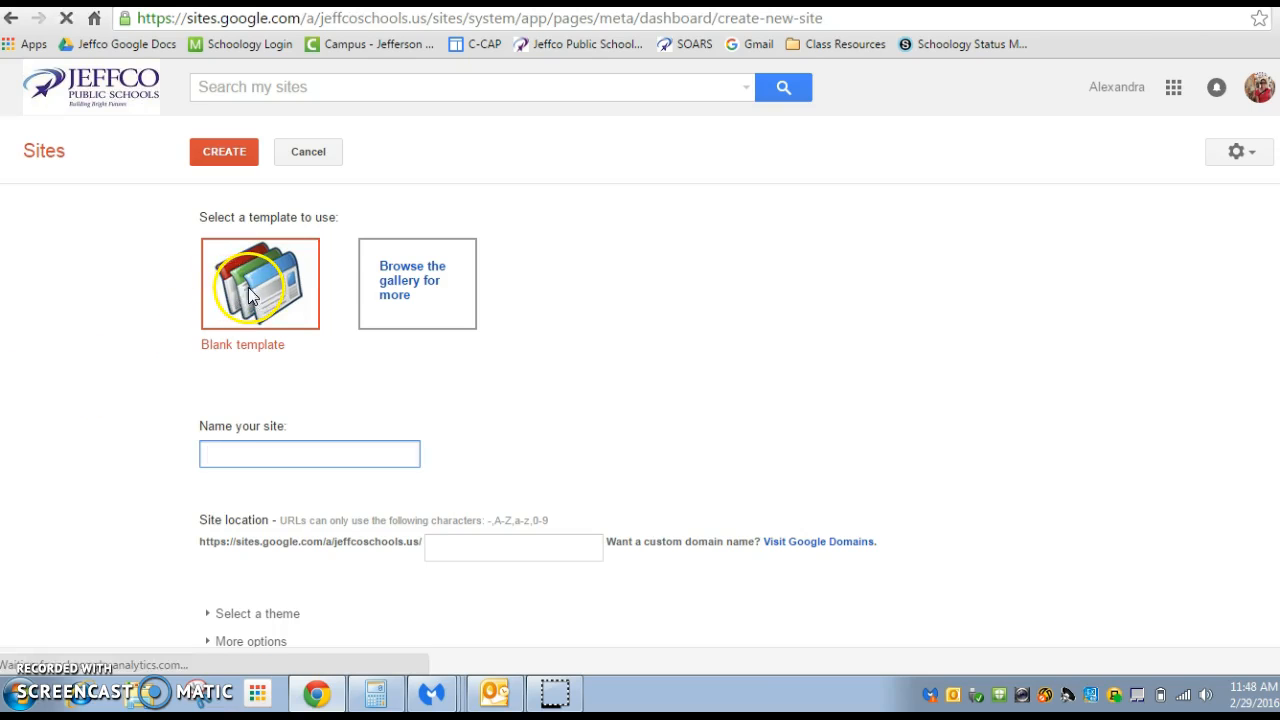
# Look through the site template gallery, close it and choose the blank template for the new site
pyautogui.click(380, 290)
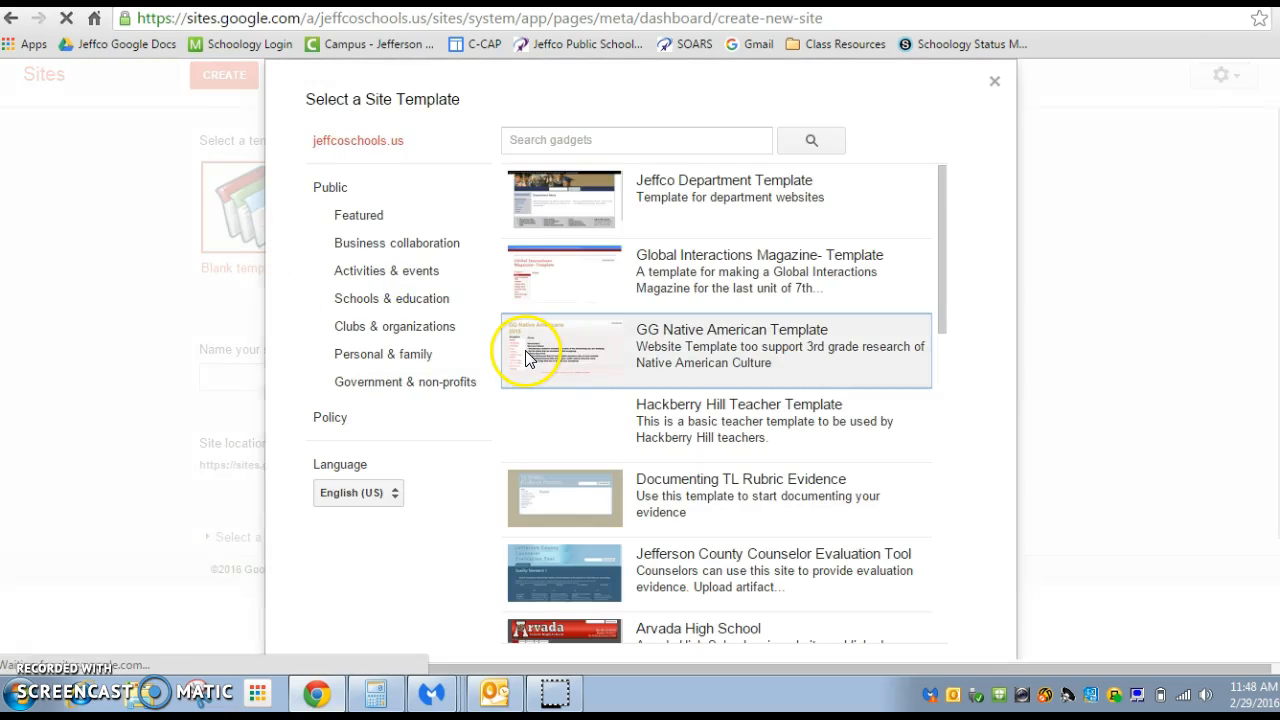
pyautogui.scroll(-5, 771, 362)
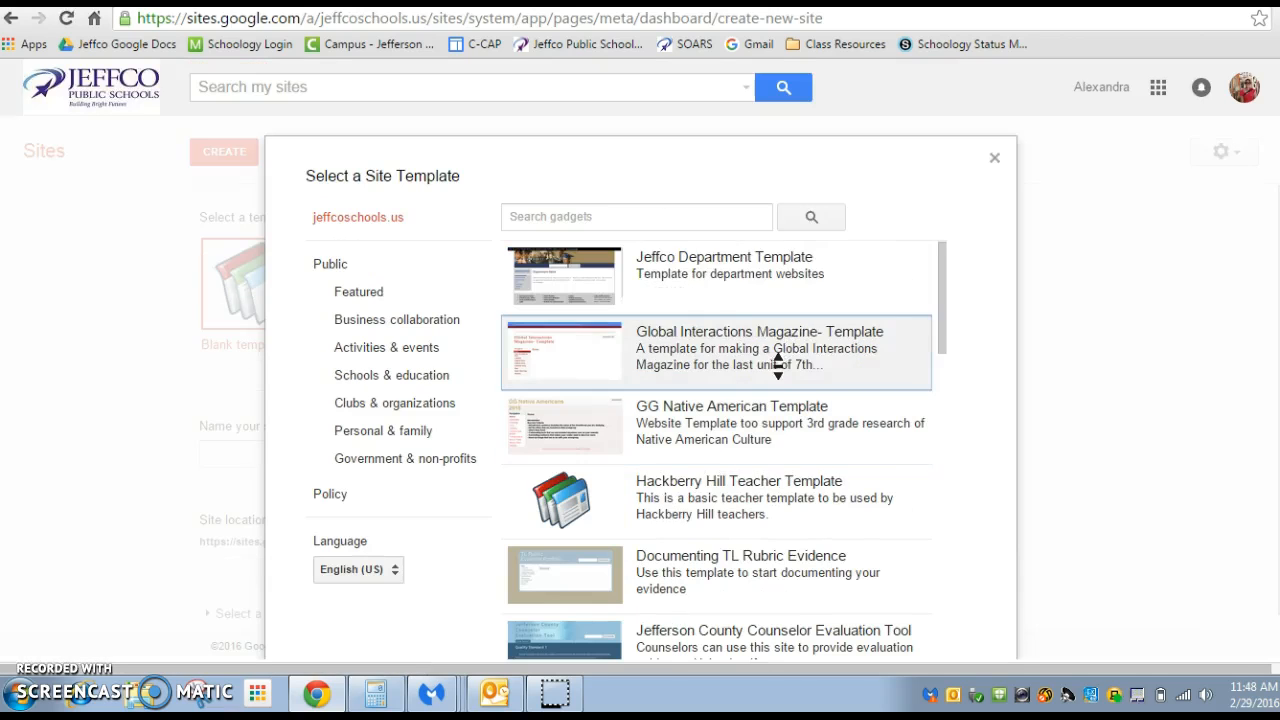
pyautogui.click(994, 157)
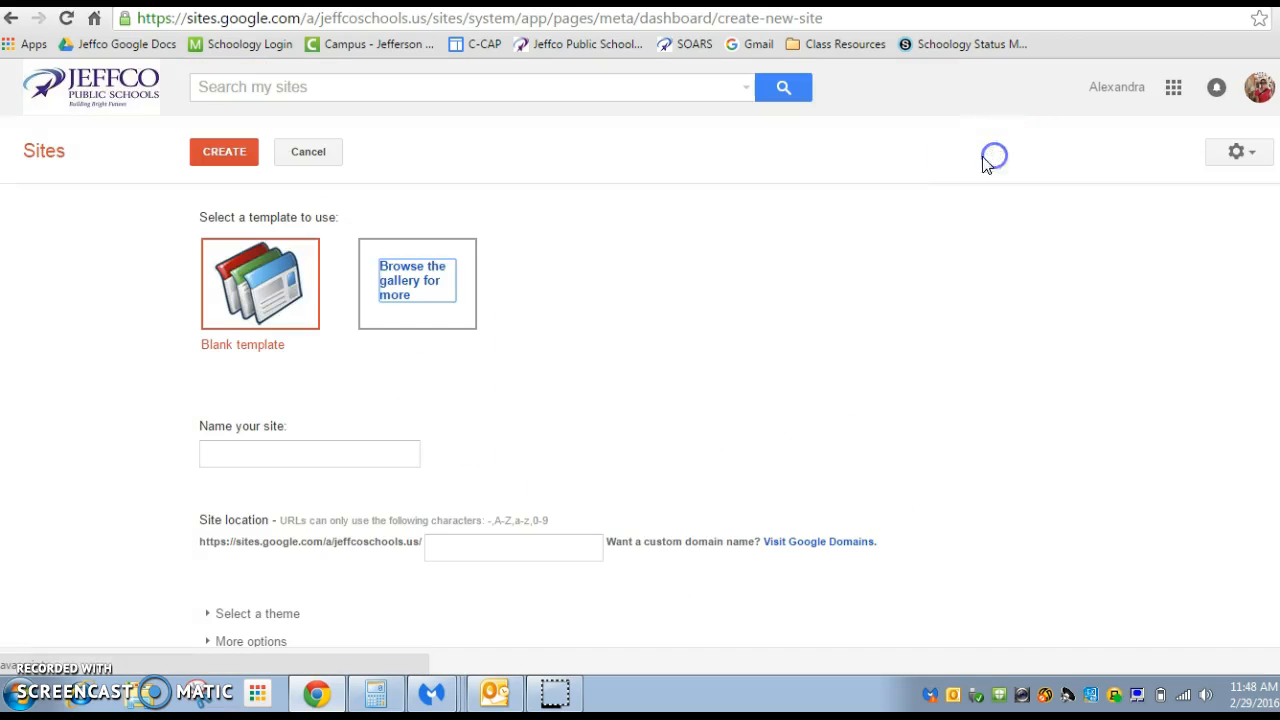
pyautogui.click(263, 280)
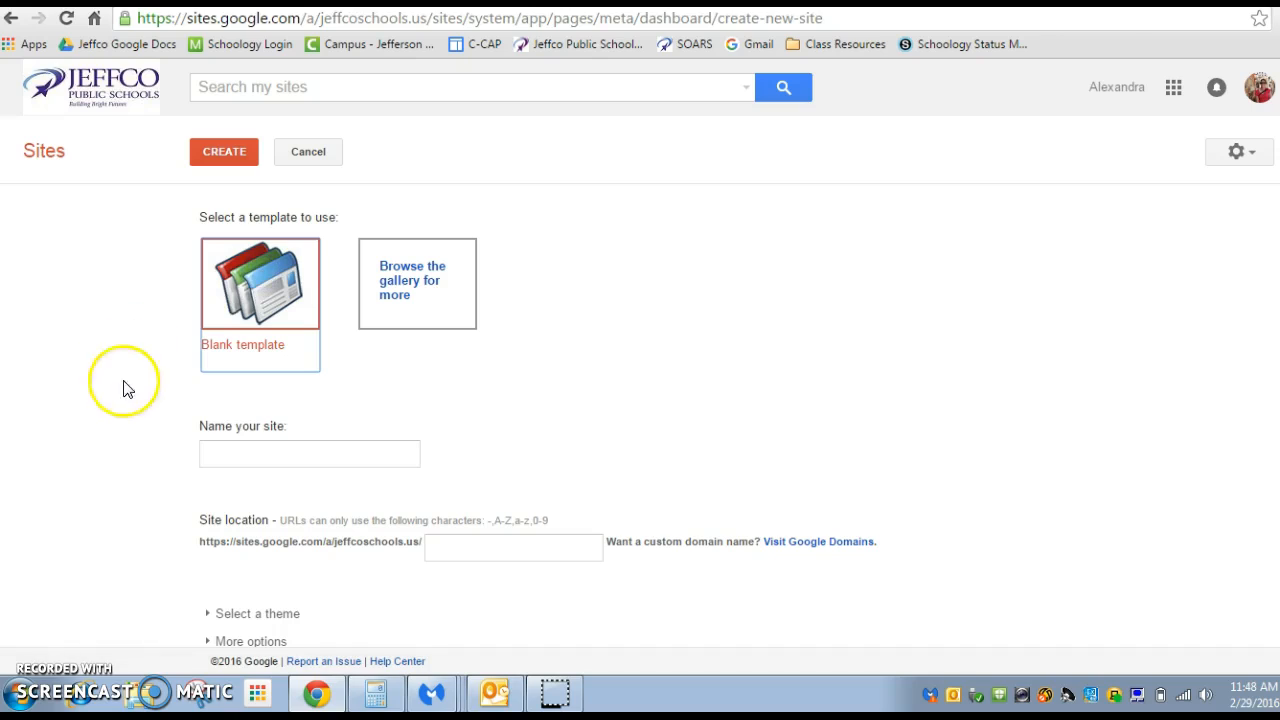
# Name the new site with the owner's last name followed by "EP" and create it
pyautogui.click(213, 443)
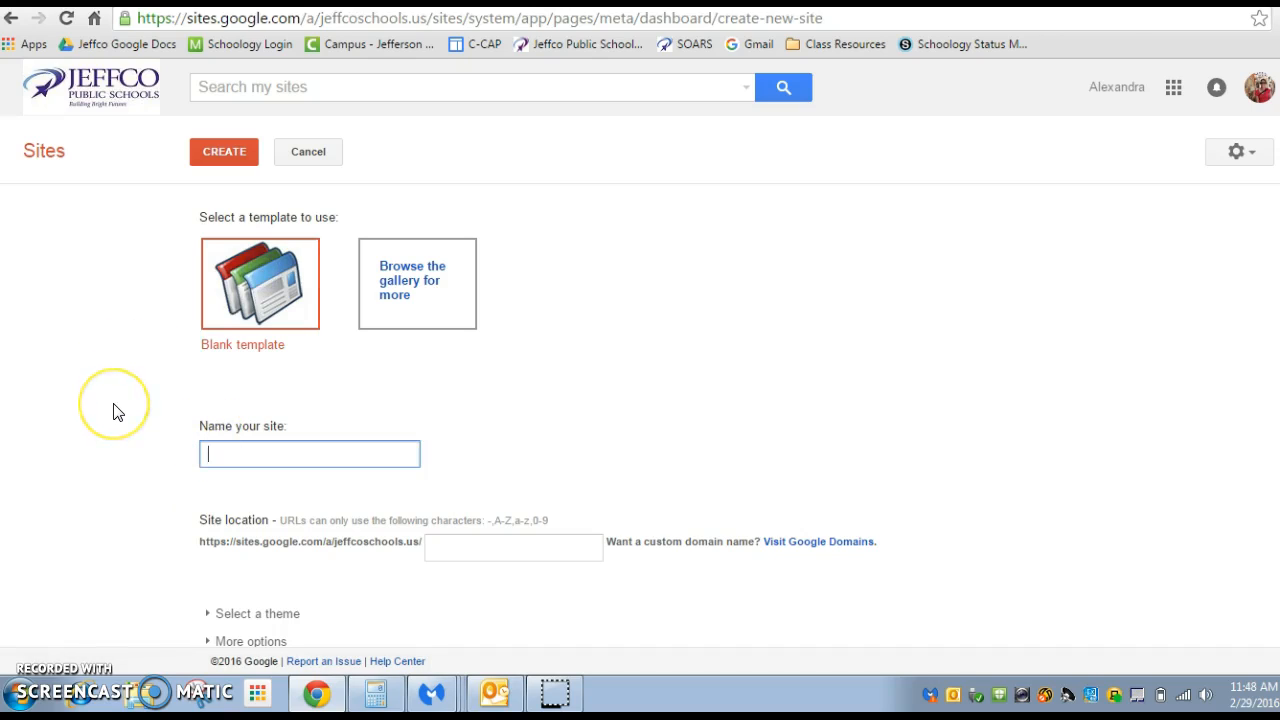
pyautogui.write('ChickEP')
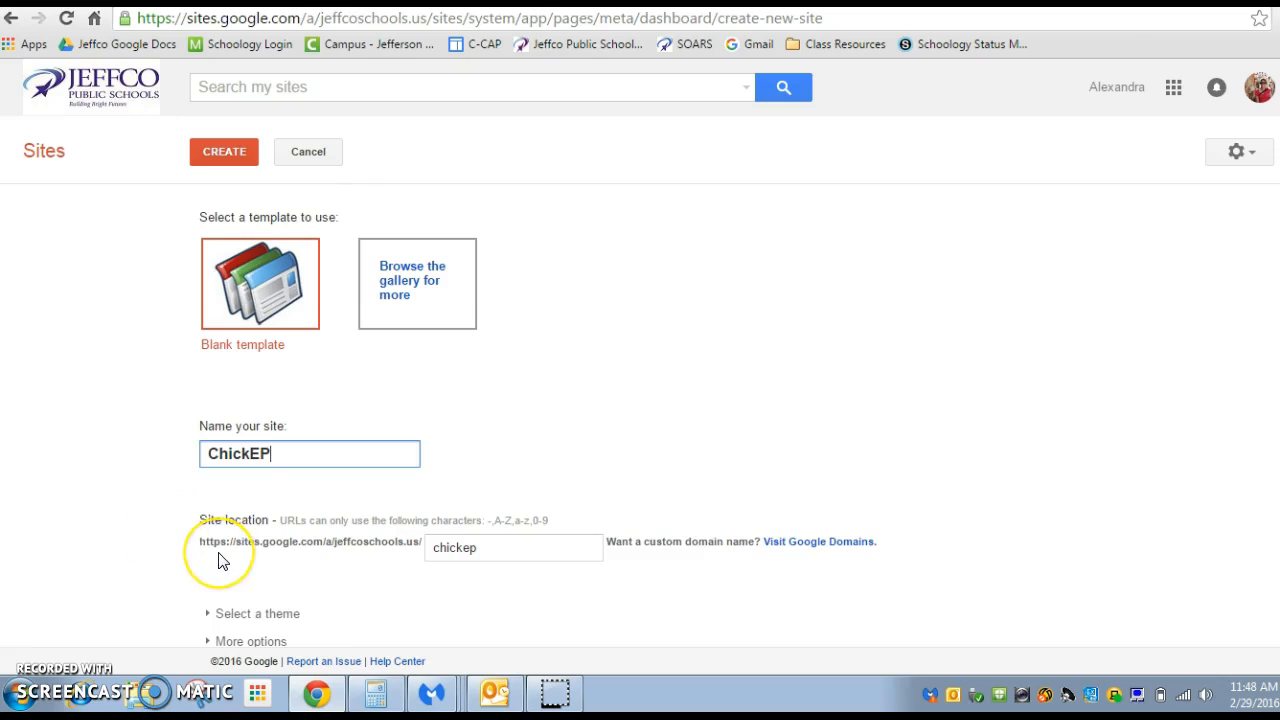
pyautogui.scroll(-1, 220, 560)
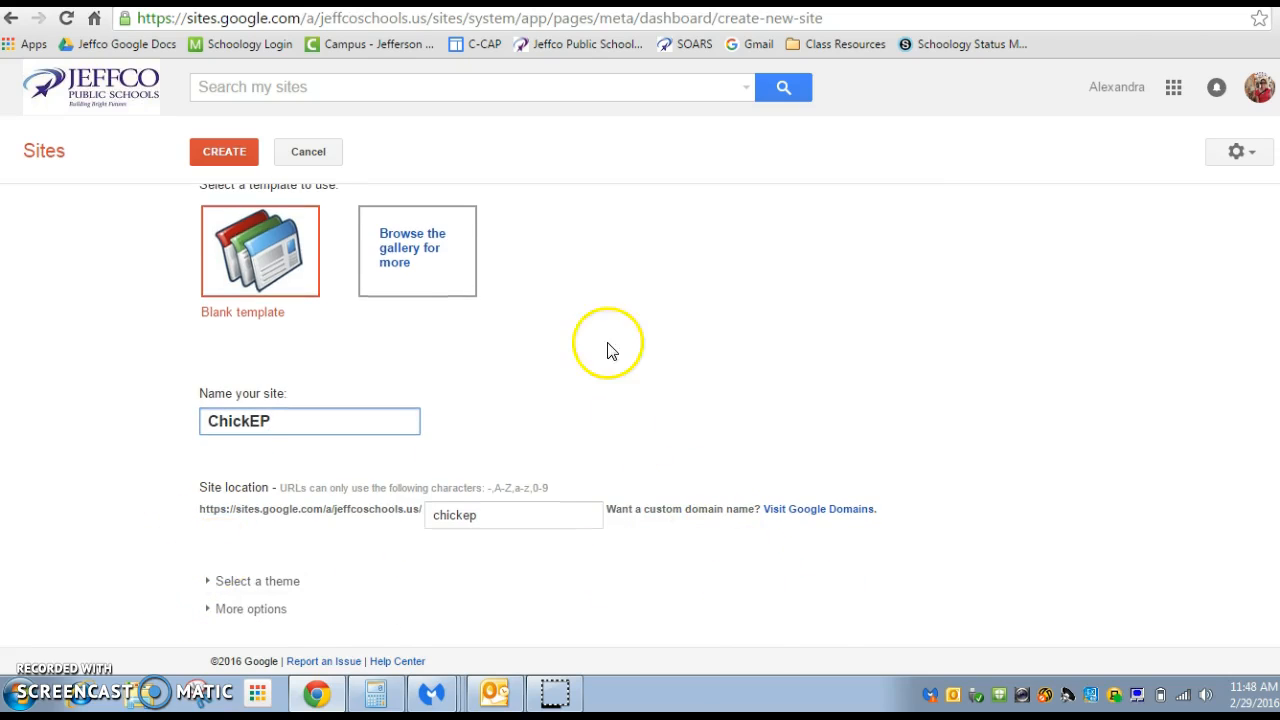
pyautogui.click(237, 157)
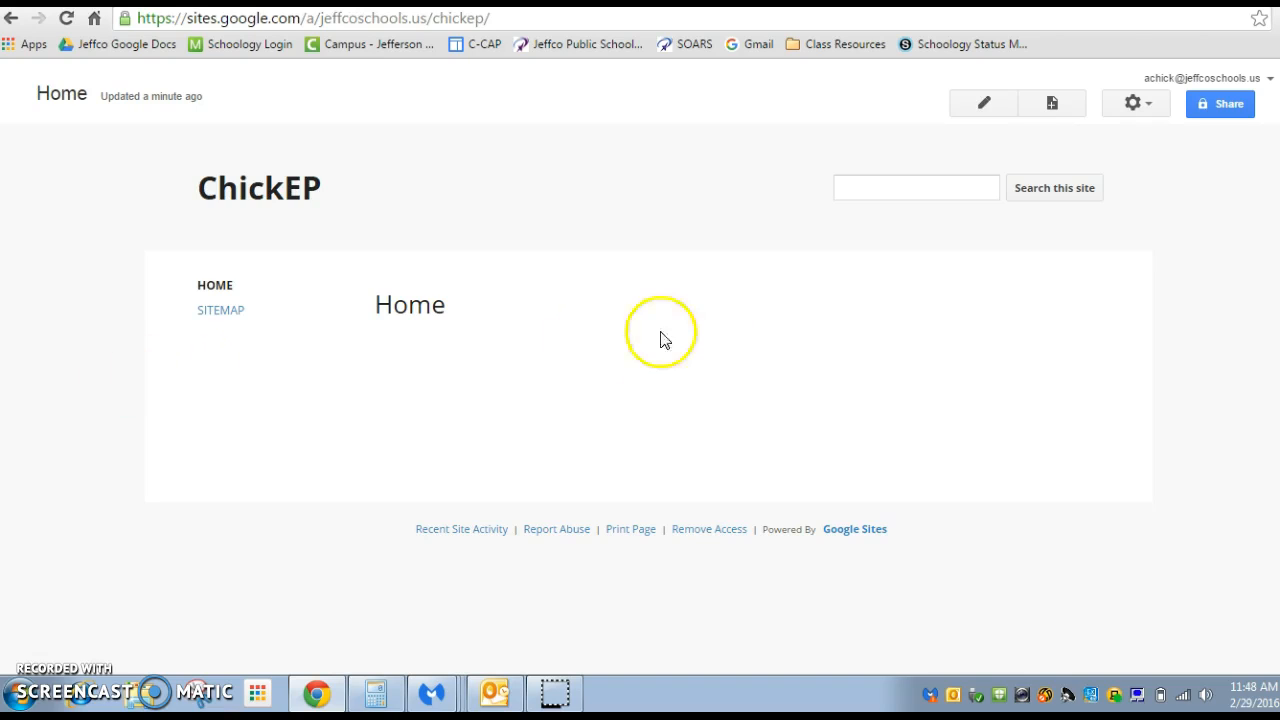
pyautogui.click(408, 19)
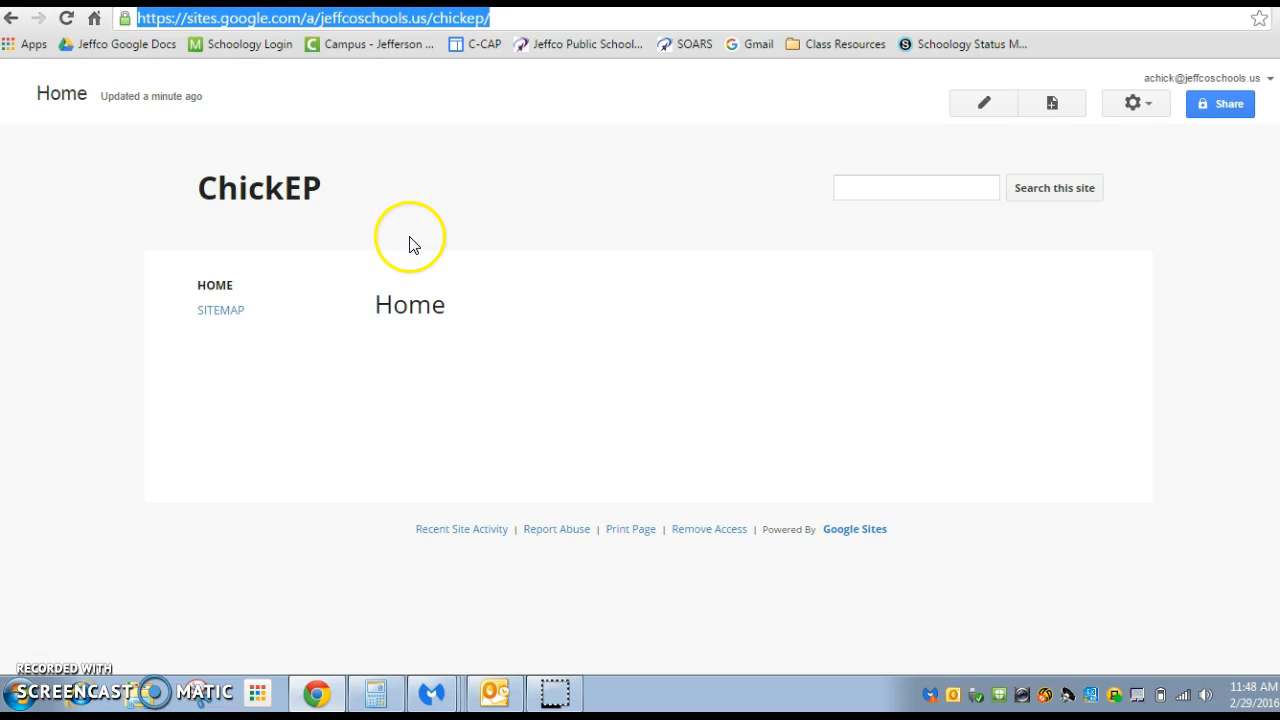
pyautogui.click(532, 19)
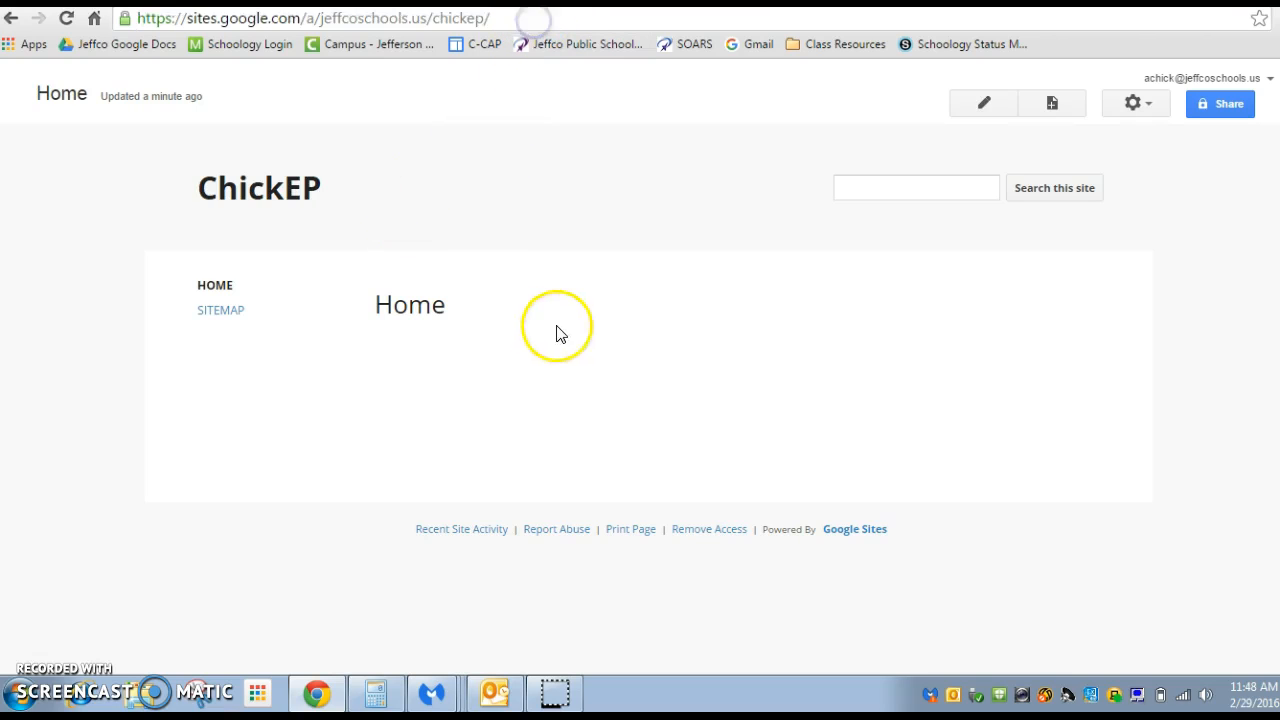
# Retitle the home page "Elements and Principles Project" and enter the body text "This is my elements and principles project for Art Comprehensive."
pyautogui.click(996, 106)
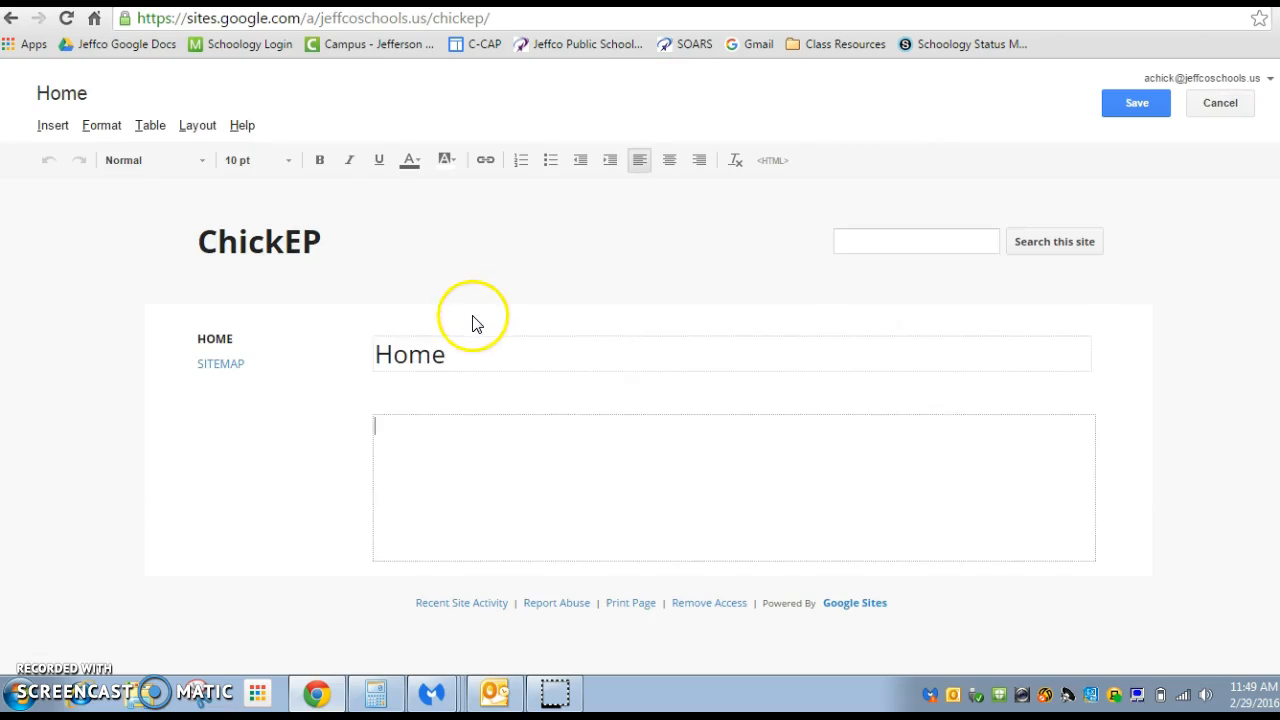
pyautogui.click(448, 367)
pyautogui.doubleClick(448, 366)
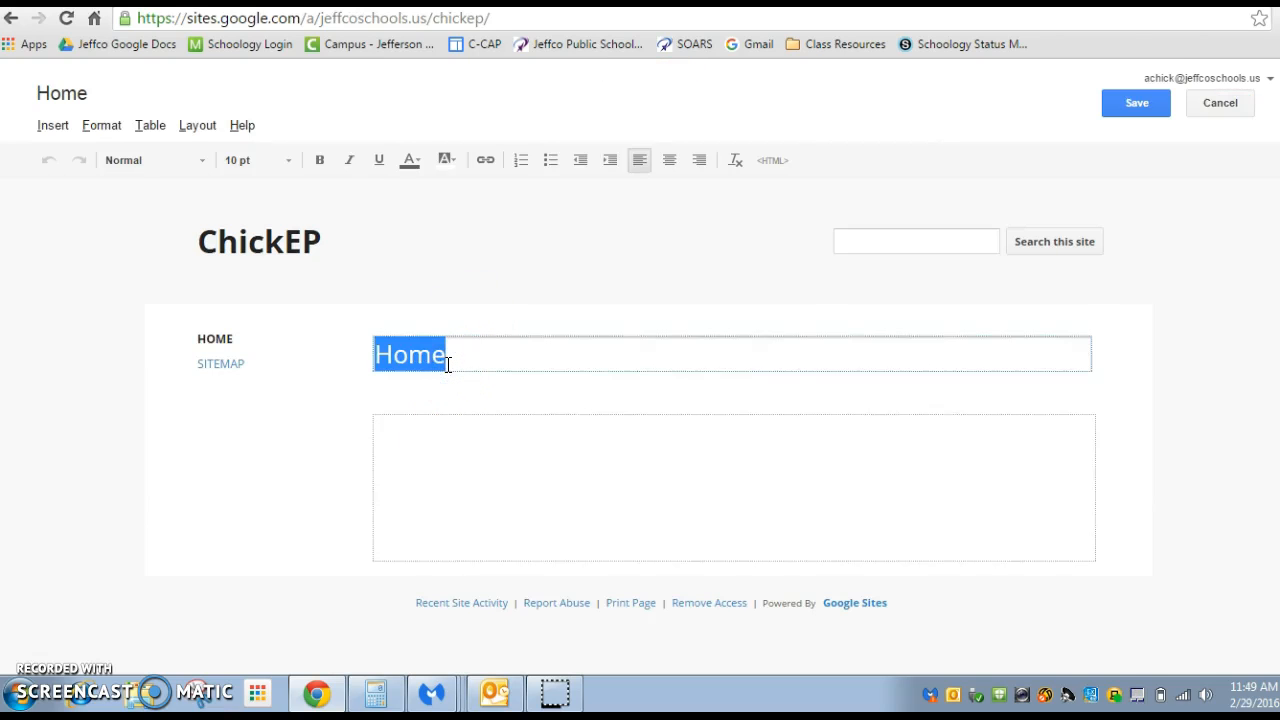
pyautogui.write('Elements and Principles')
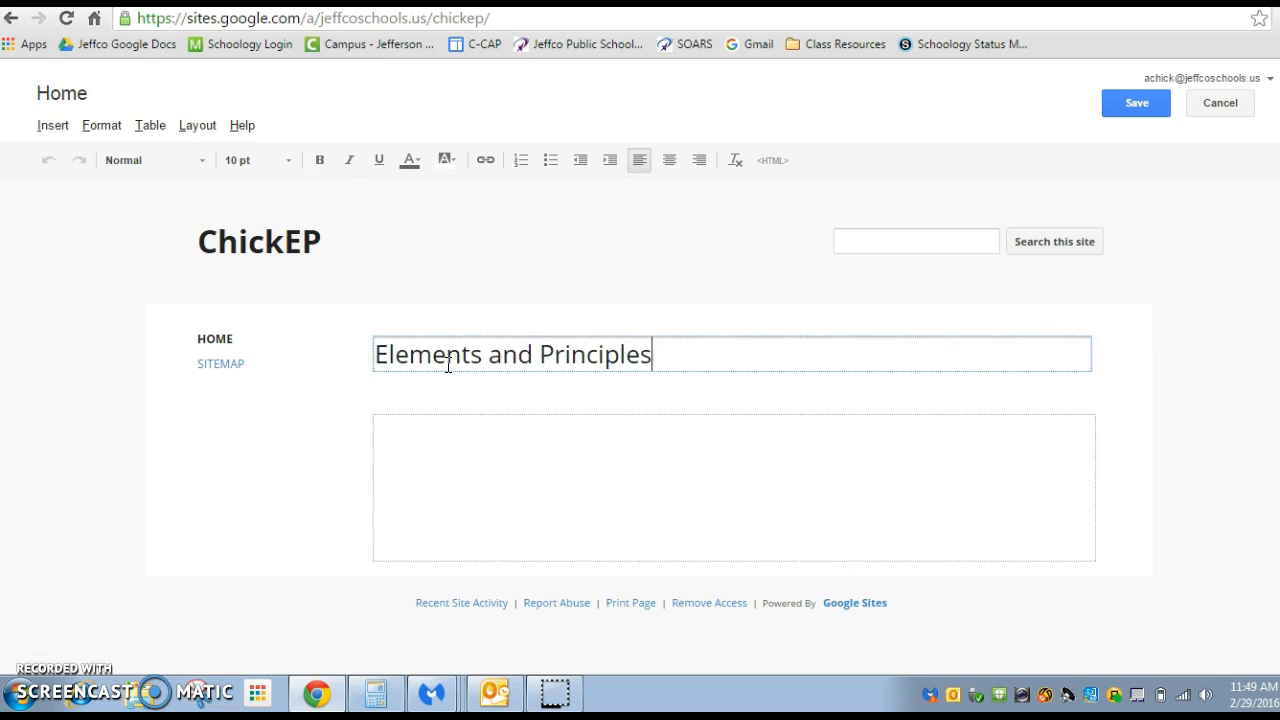
pyautogui.write(' Project')
pyautogui.press('Tab')
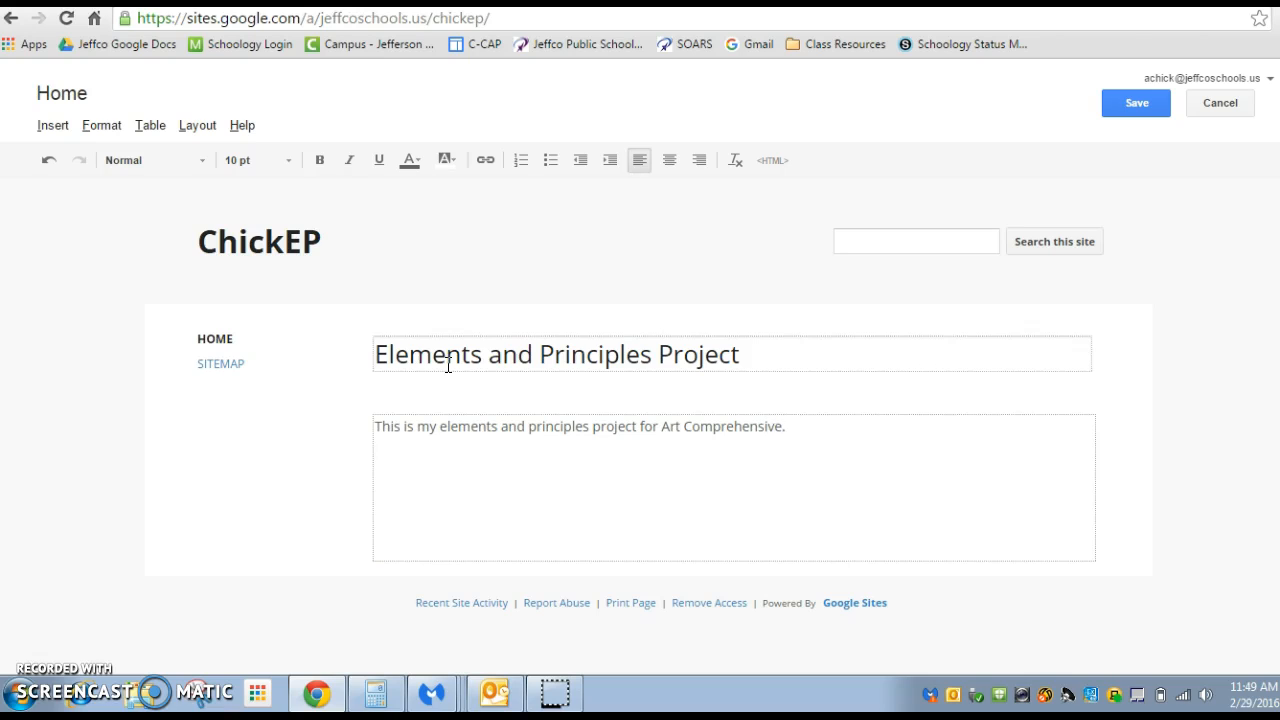
pyautogui.click(1136, 103)
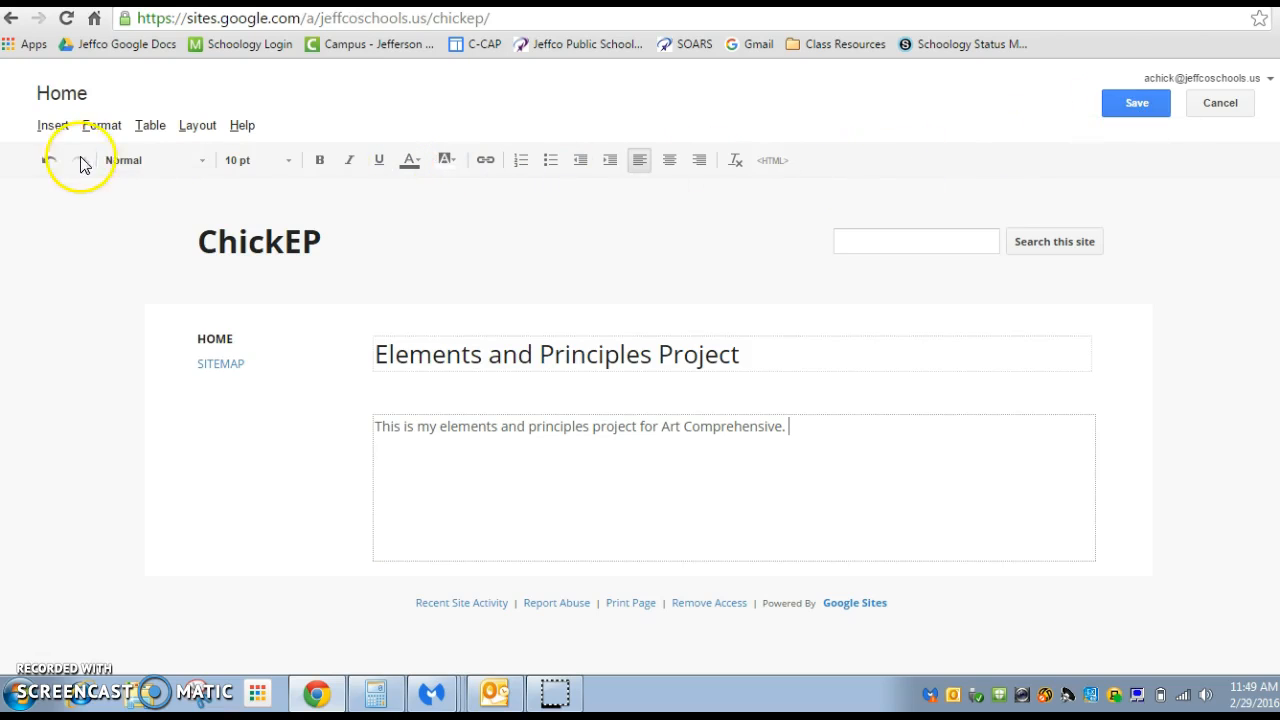
pyautogui.click(120, 160)
pyautogui.click(234, 162)
pyautogui.click(243, 161)
pyautogui.click(243, 161)
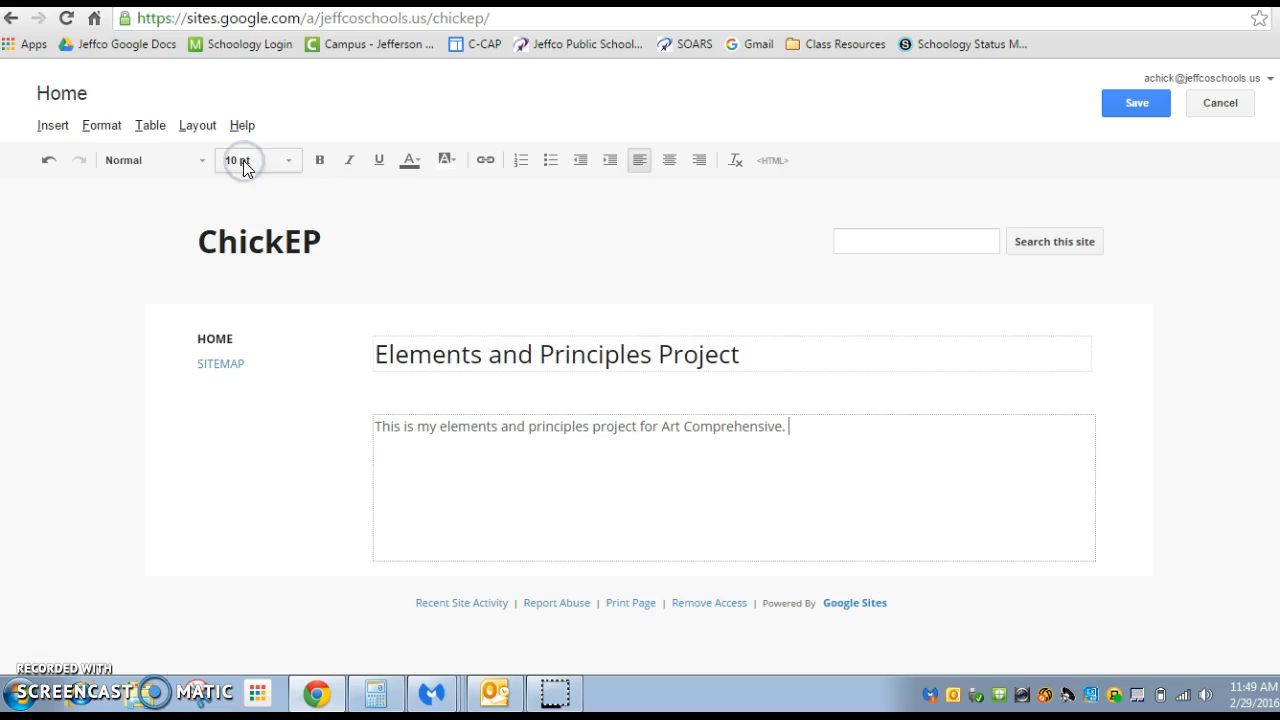
pyautogui.click(405, 162)
pyautogui.click(406, 162)
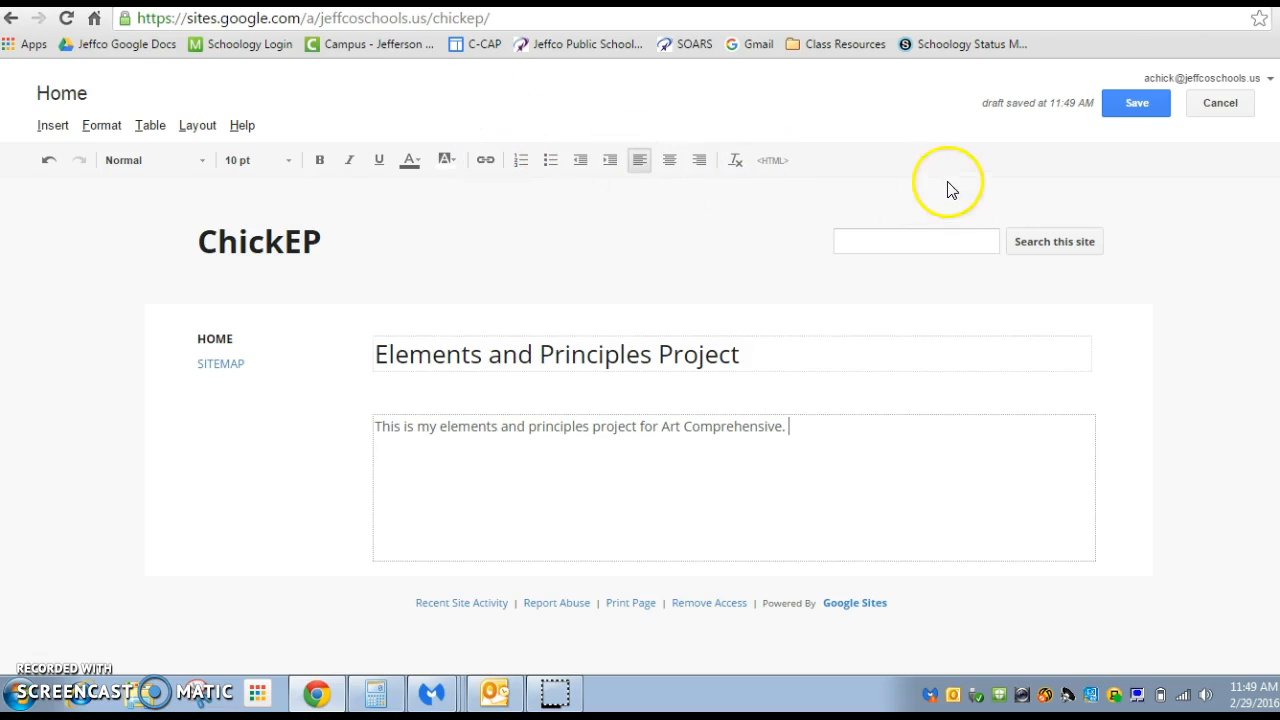
# Save the changes to the home page
pyautogui.click(1122, 113)
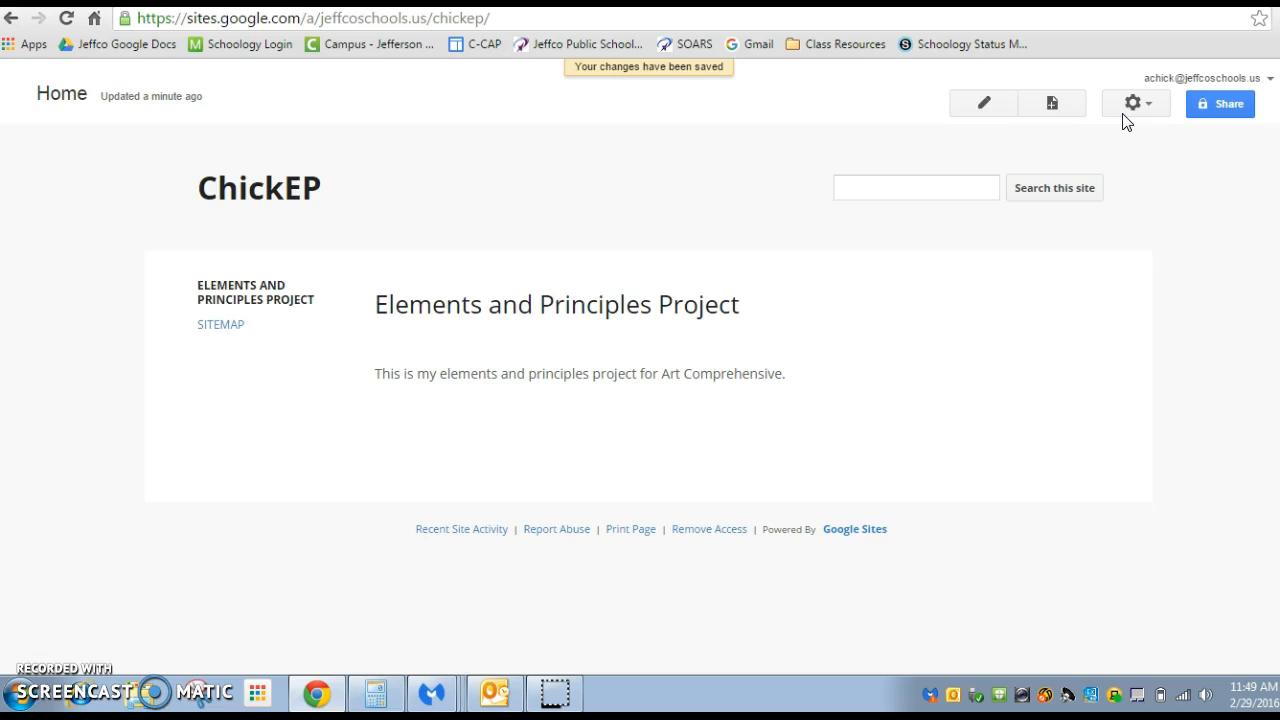
# Create a web page named "Elements of Art" at the top level of the site and save it
pyautogui.click(1062, 112)
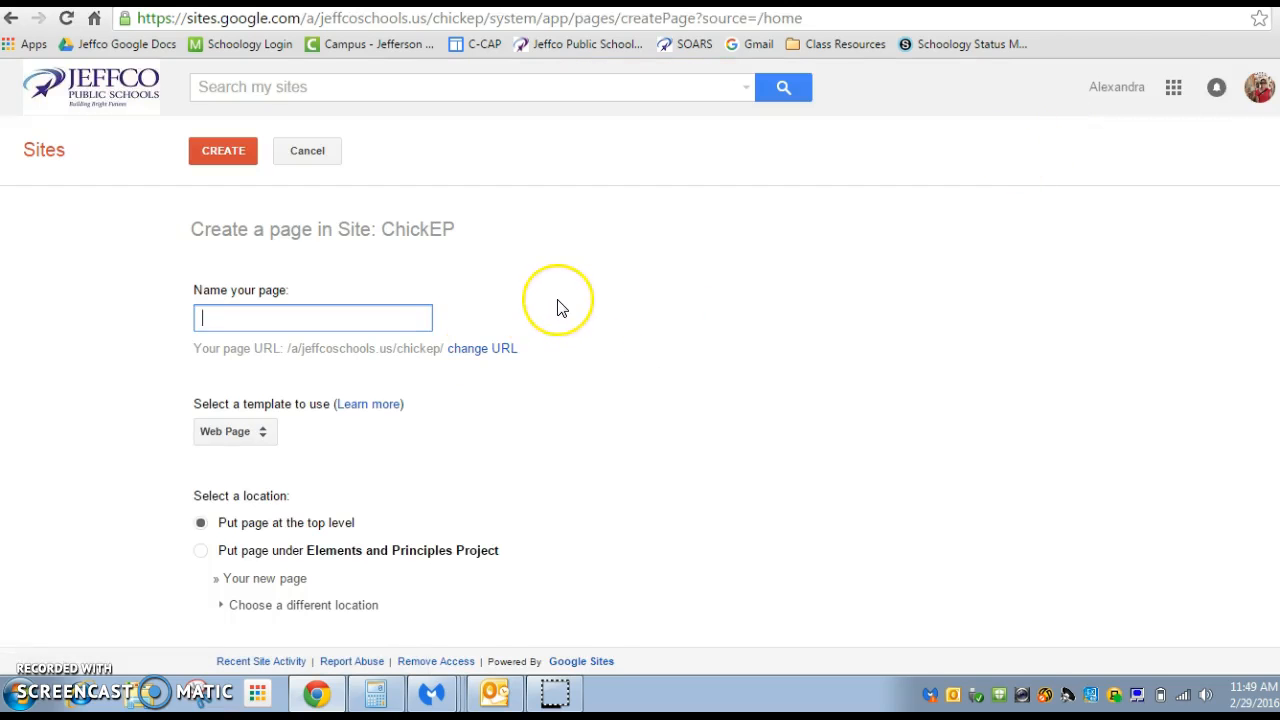
pyautogui.write('Elements of Art')
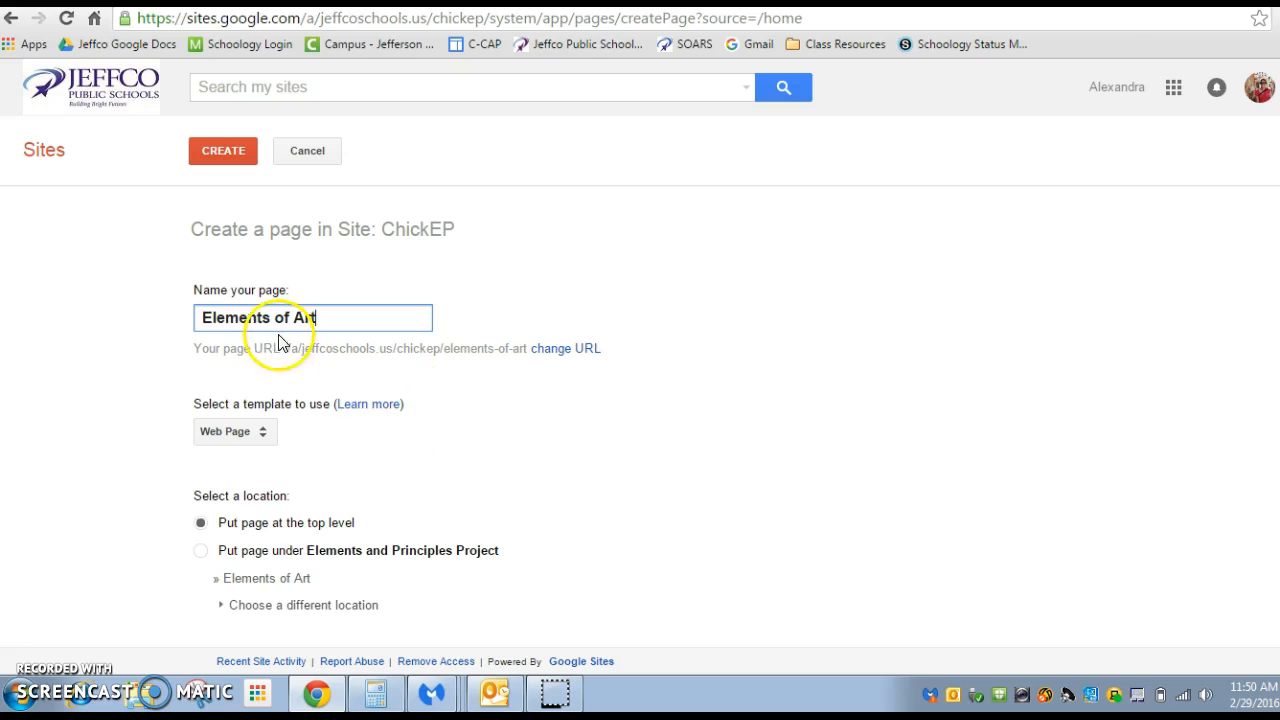
pyautogui.click(223, 160)
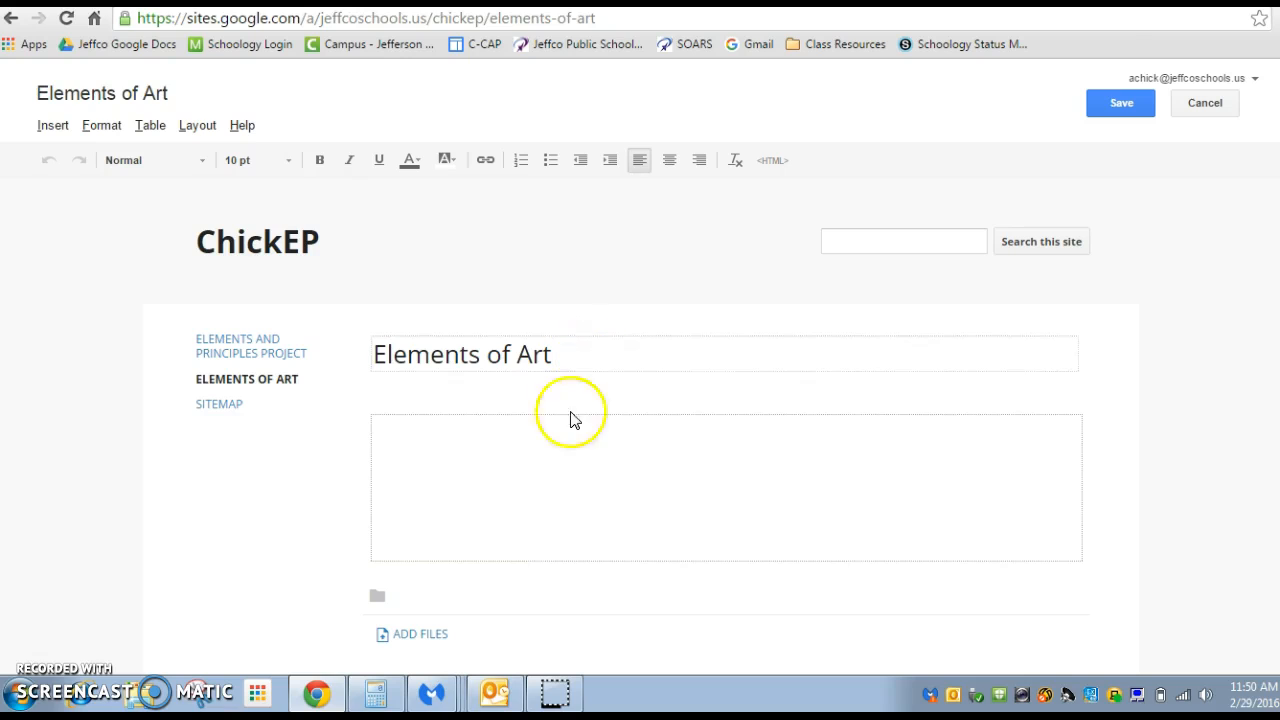
pyautogui.click(1122, 108)
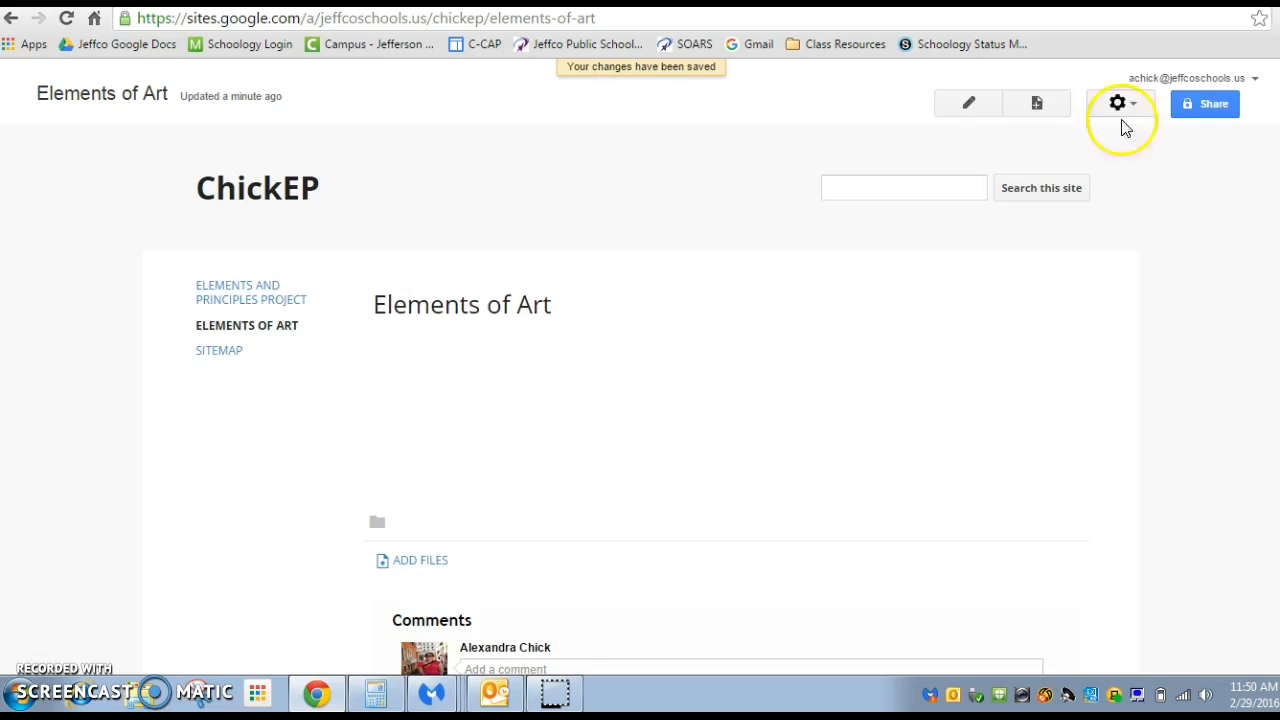
# Create a web page named "Line" placed under the Elements of Art page
pyautogui.click(1037, 104)
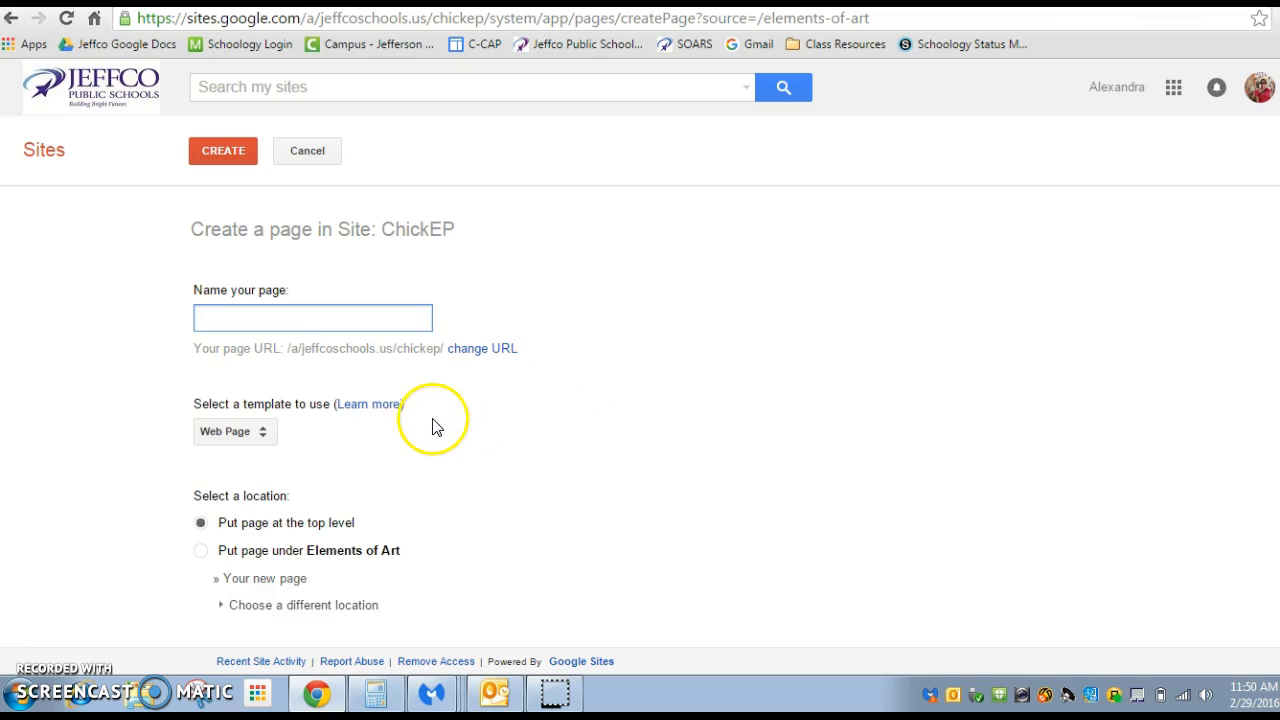
pyautogui.click(204, 551)
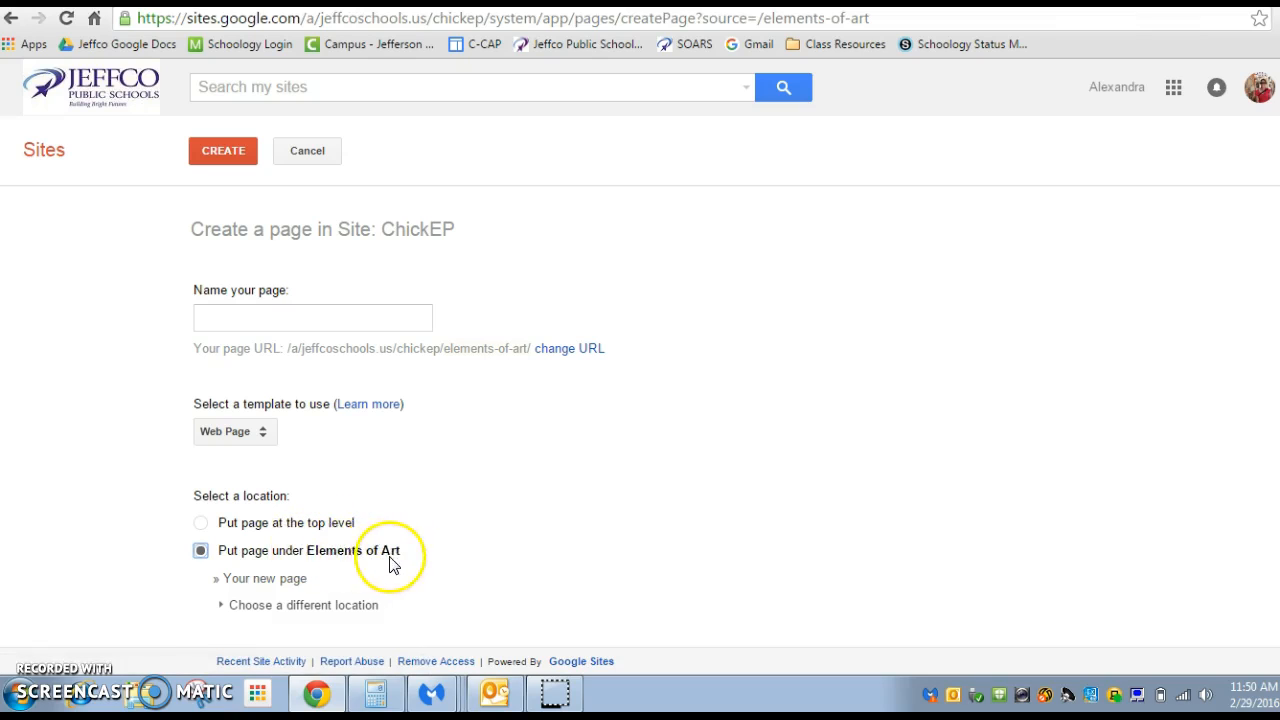
pyautogui.click(201, 523)
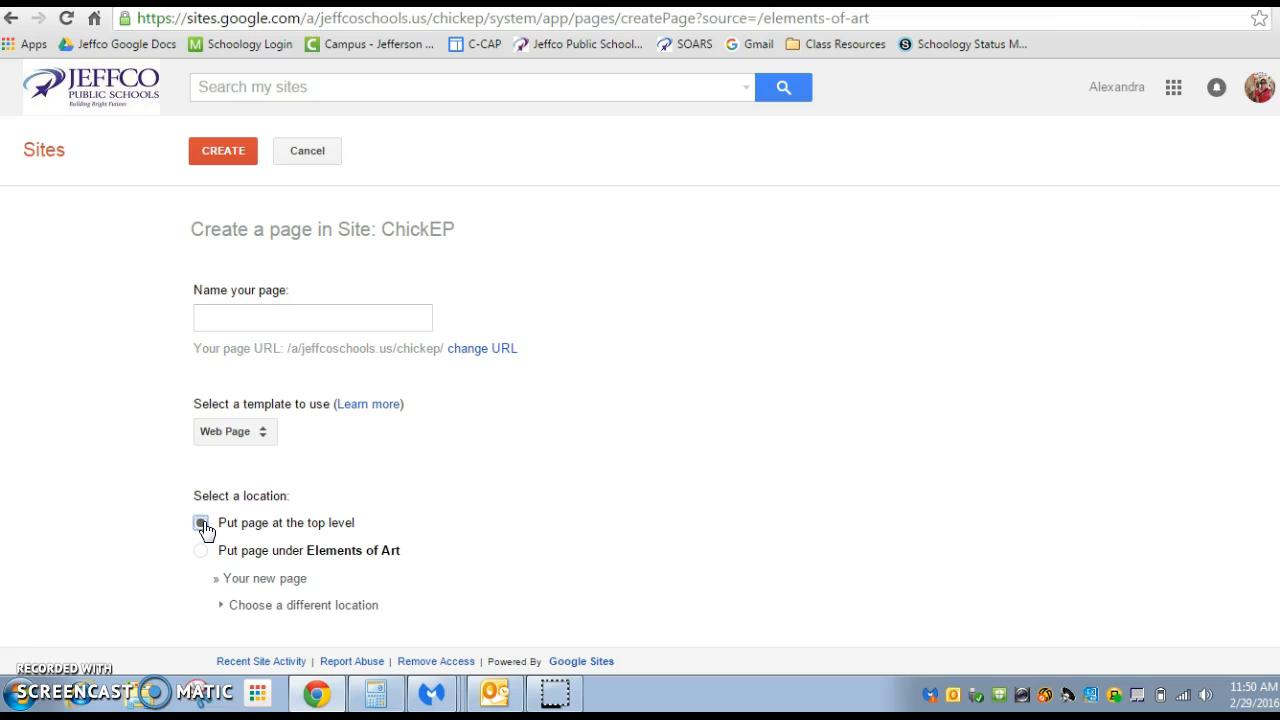
pyautogui.click(201, 551)
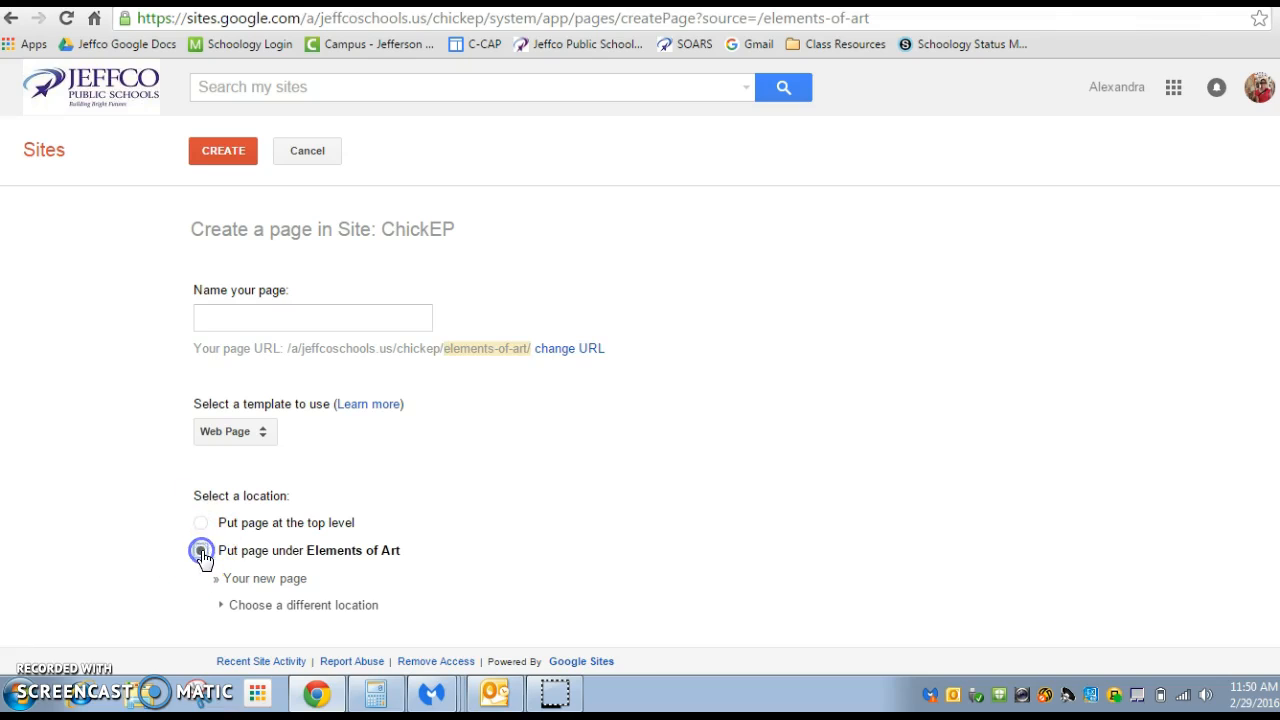
pyautogui.click(329, 322)
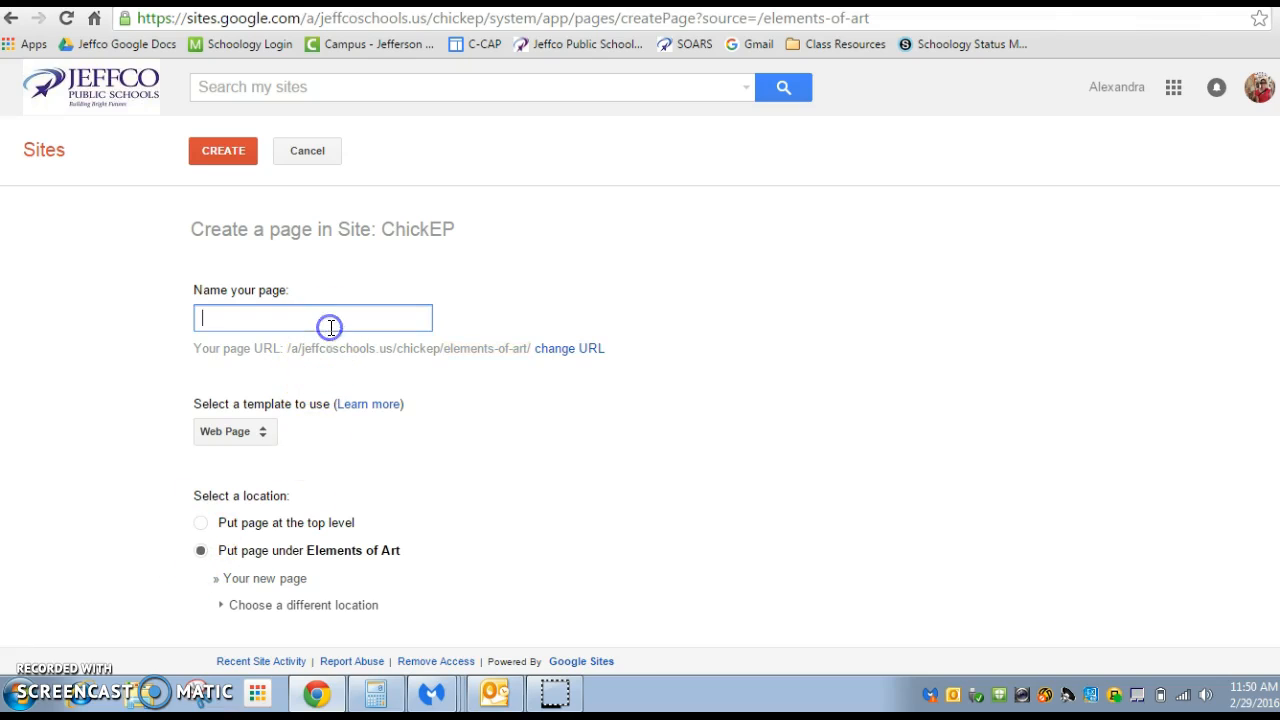
pyautogui.write('Line')
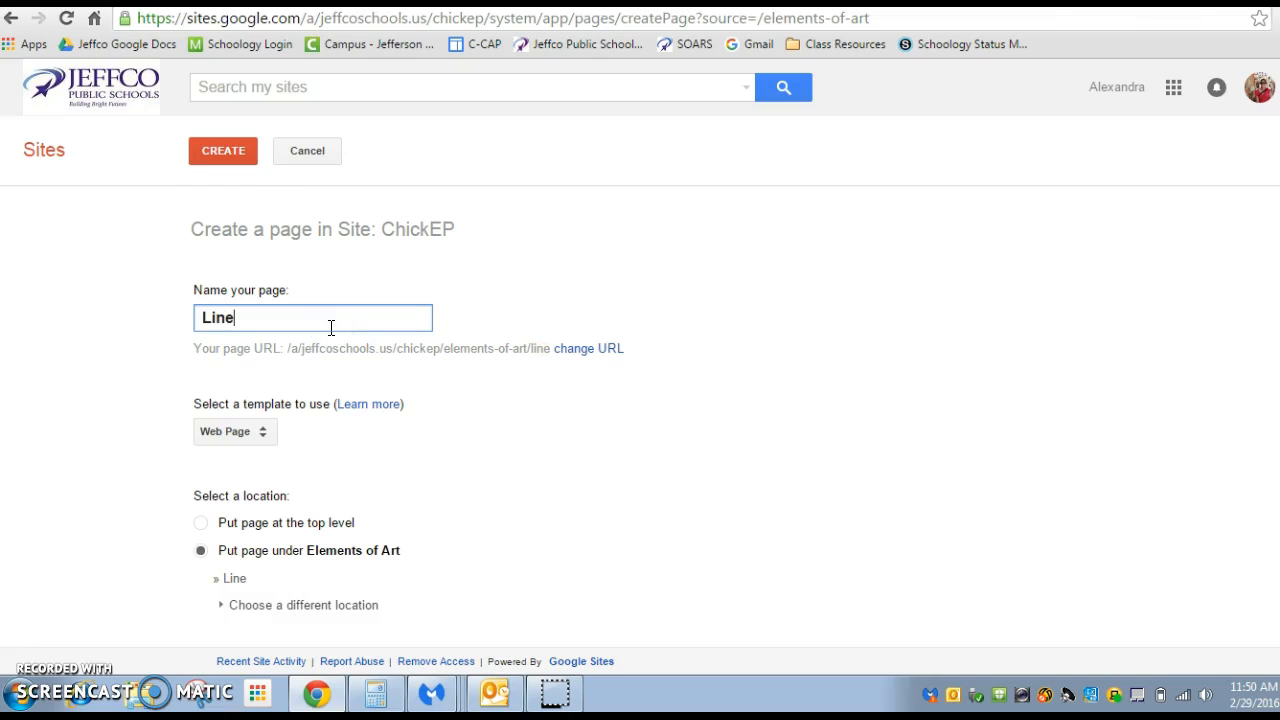
pyautogui.click(234, 149)
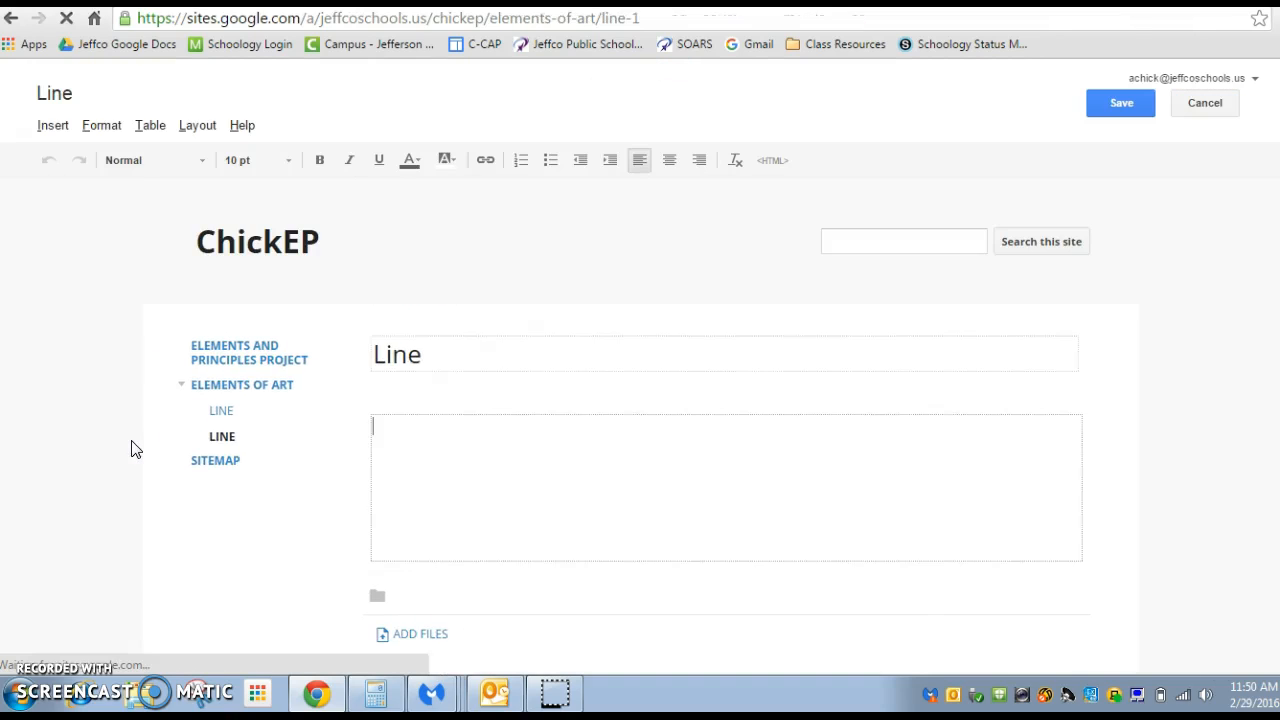
# Open the Elements of Art page and check each of the Line subpages beneath it
pyautogui.click(236, 389)
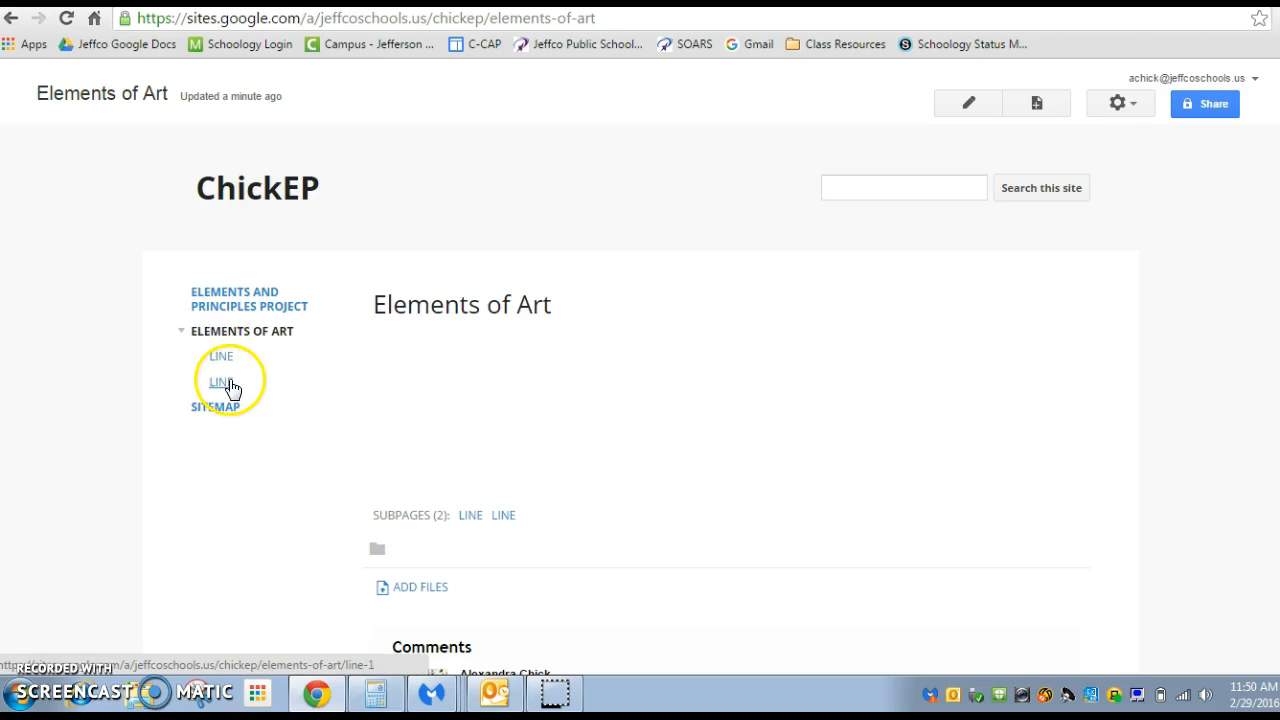
pyautogui.click(221, 357)
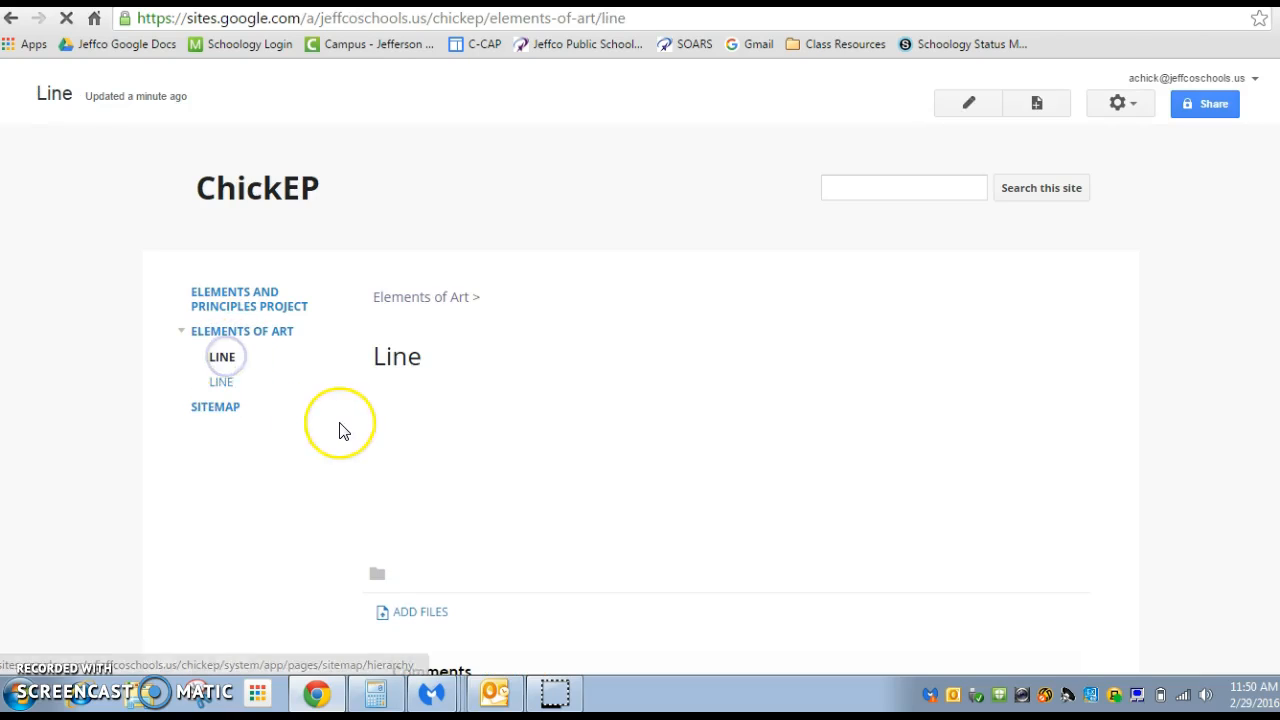
pyautogui.click(226, 382)
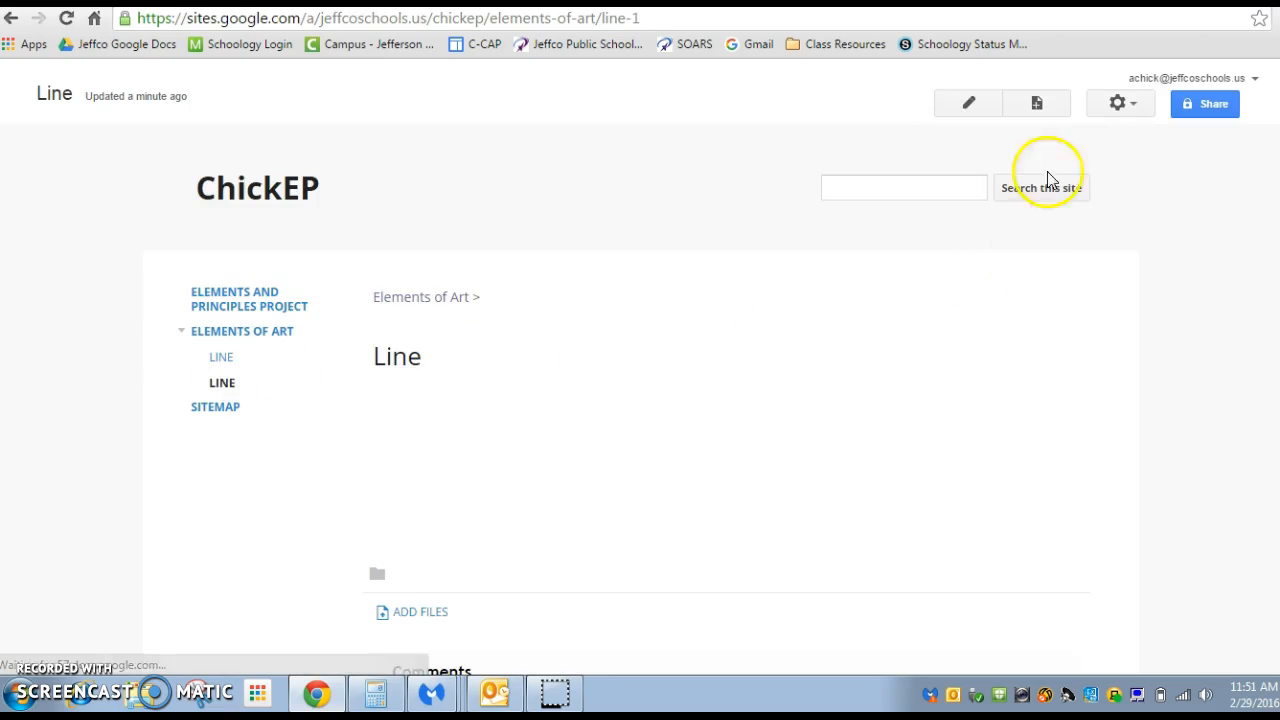
# Open the second Line page under Elements of Art for editing
pyautogui.click(1122, 101)
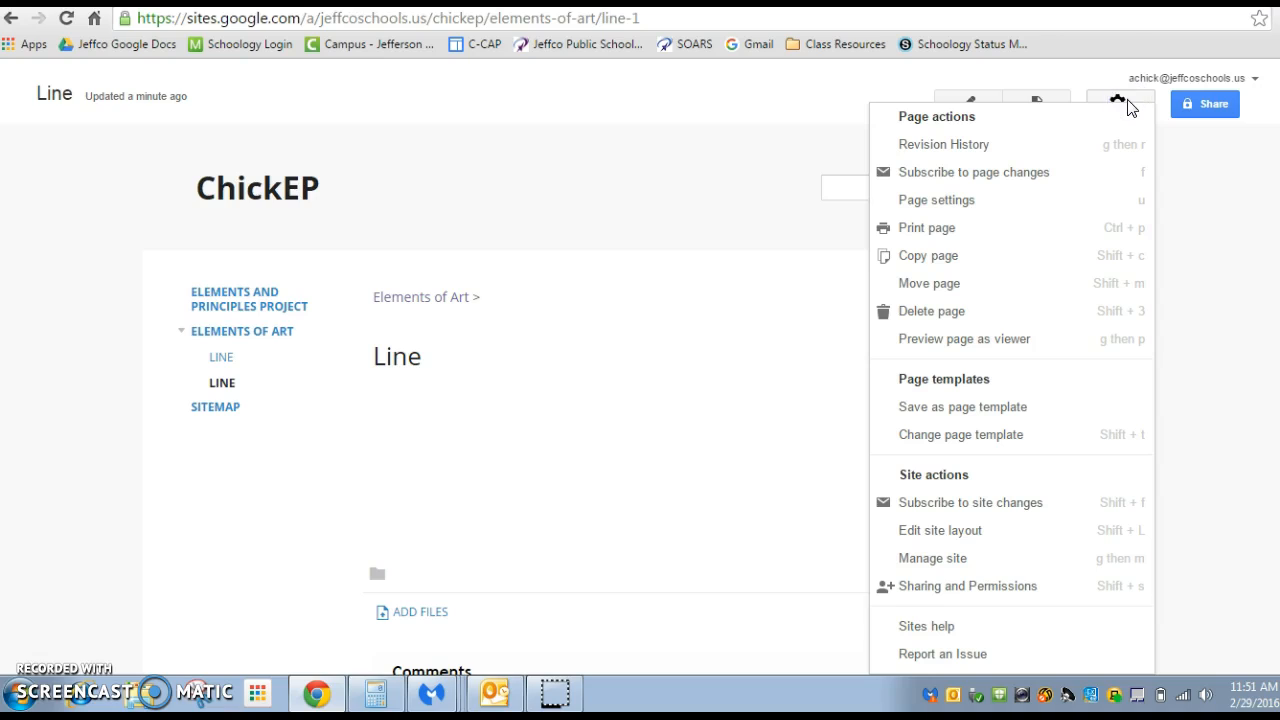
pyautogui.click(1040, 76)
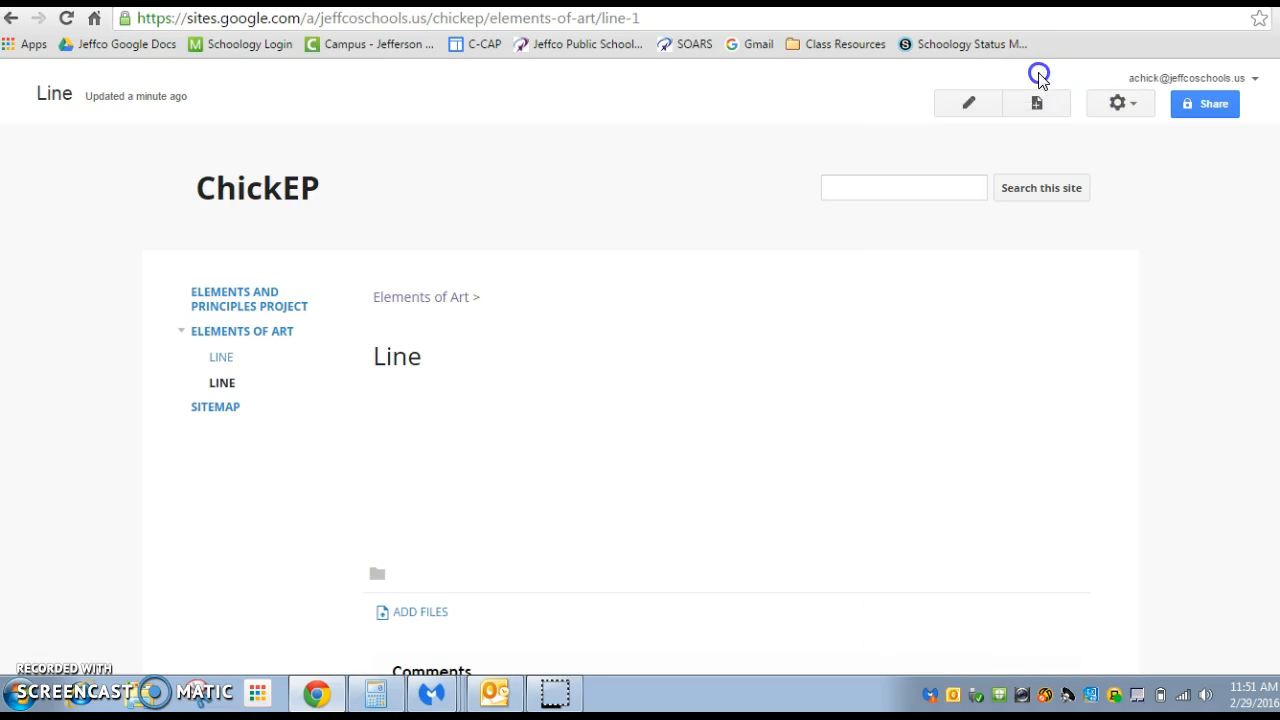
pyautogui.click(984, 104)
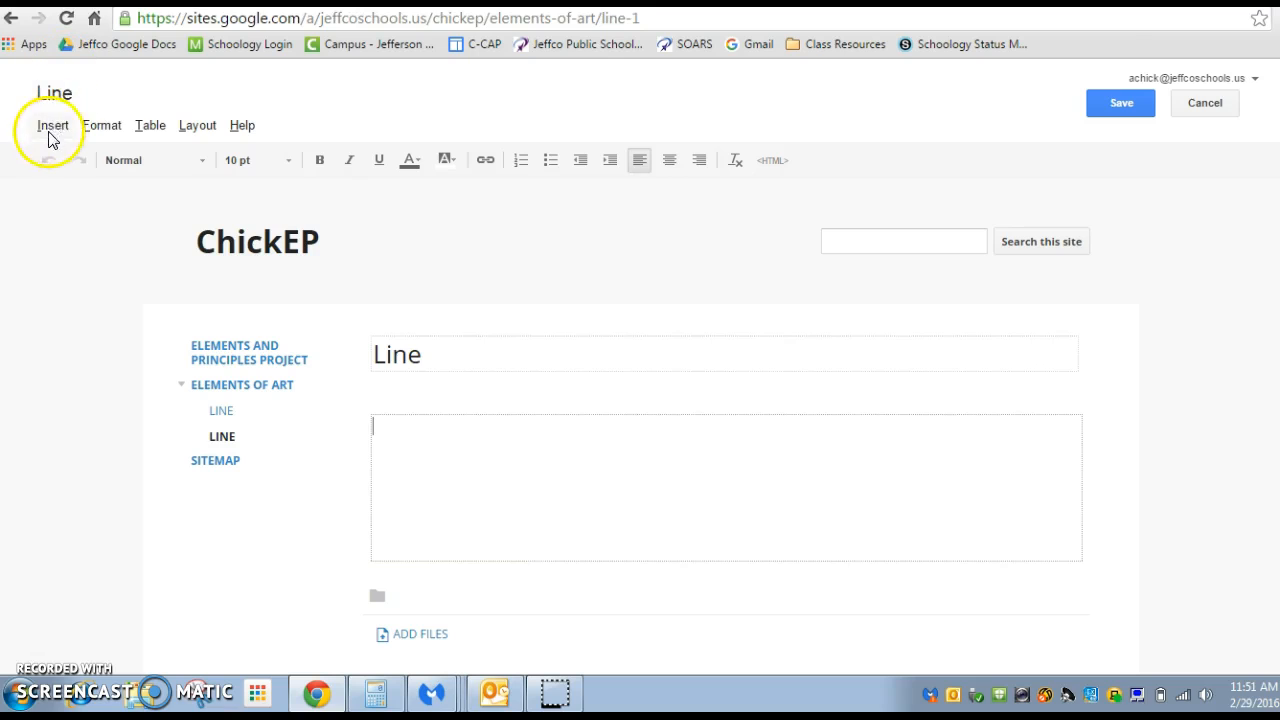
# Review the insert, format, table and layout options available for editing the Line page
pyautogui.scroll(-2, 58, 288)
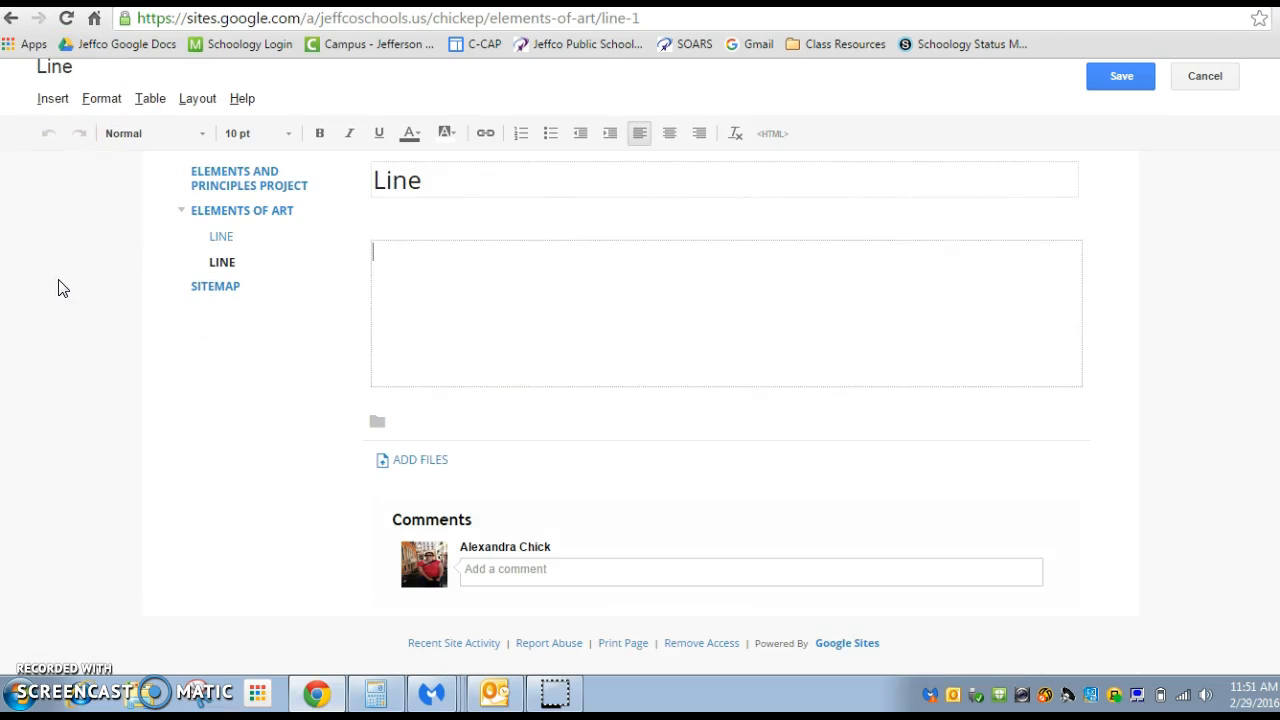
pyautogui.scroll(2, 58, 288)
pyautogui.click(55, 125)
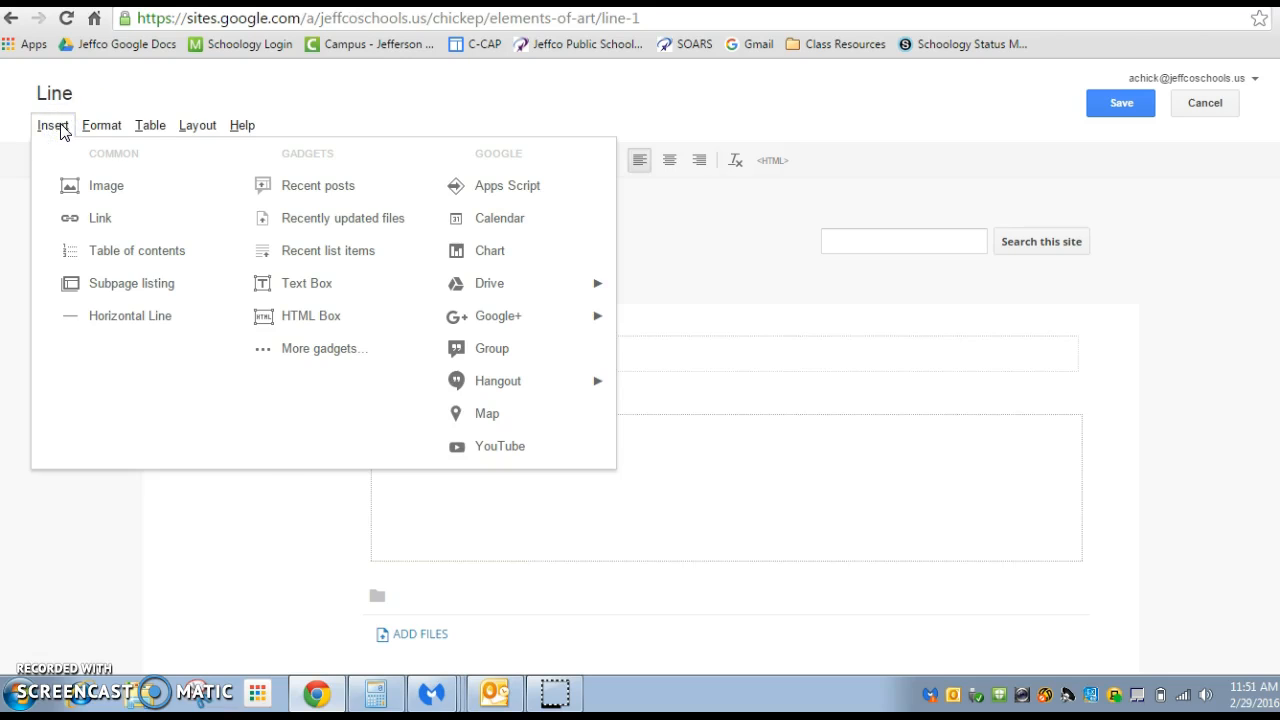
pyautogui.click(123, 129)
pyautogui.click(150, 138)
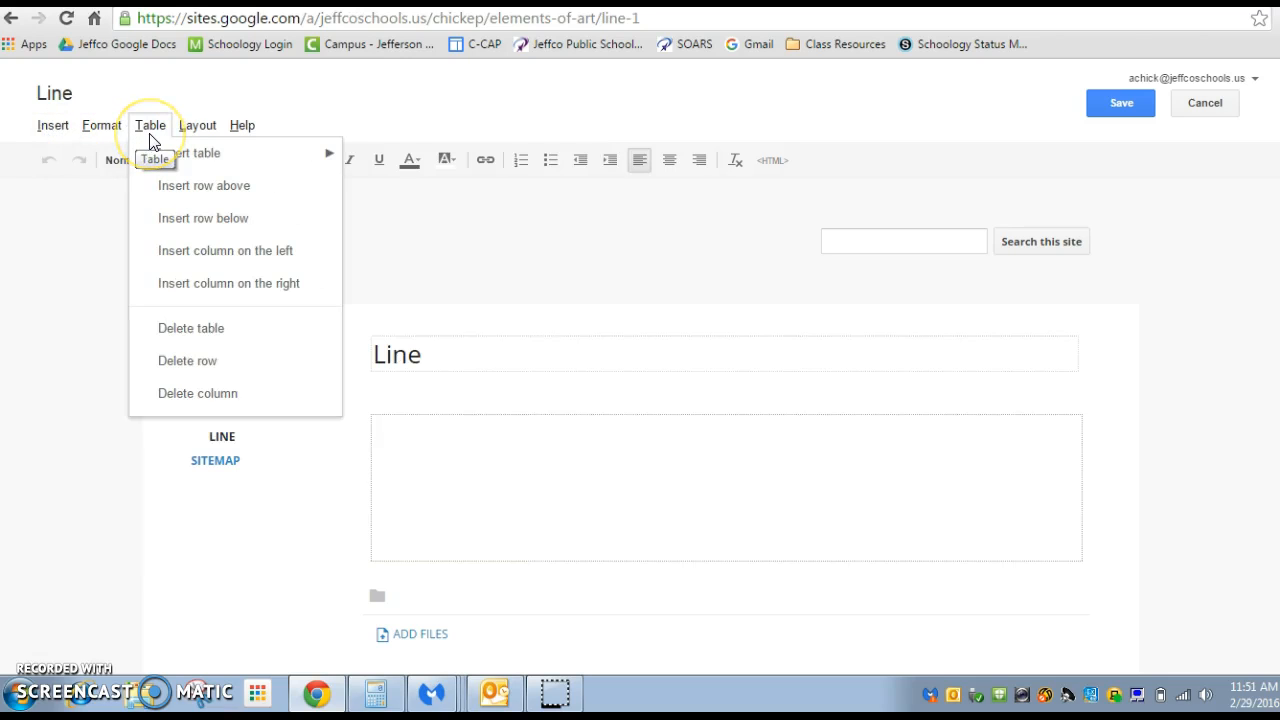
pyautogui.click(184, 130)
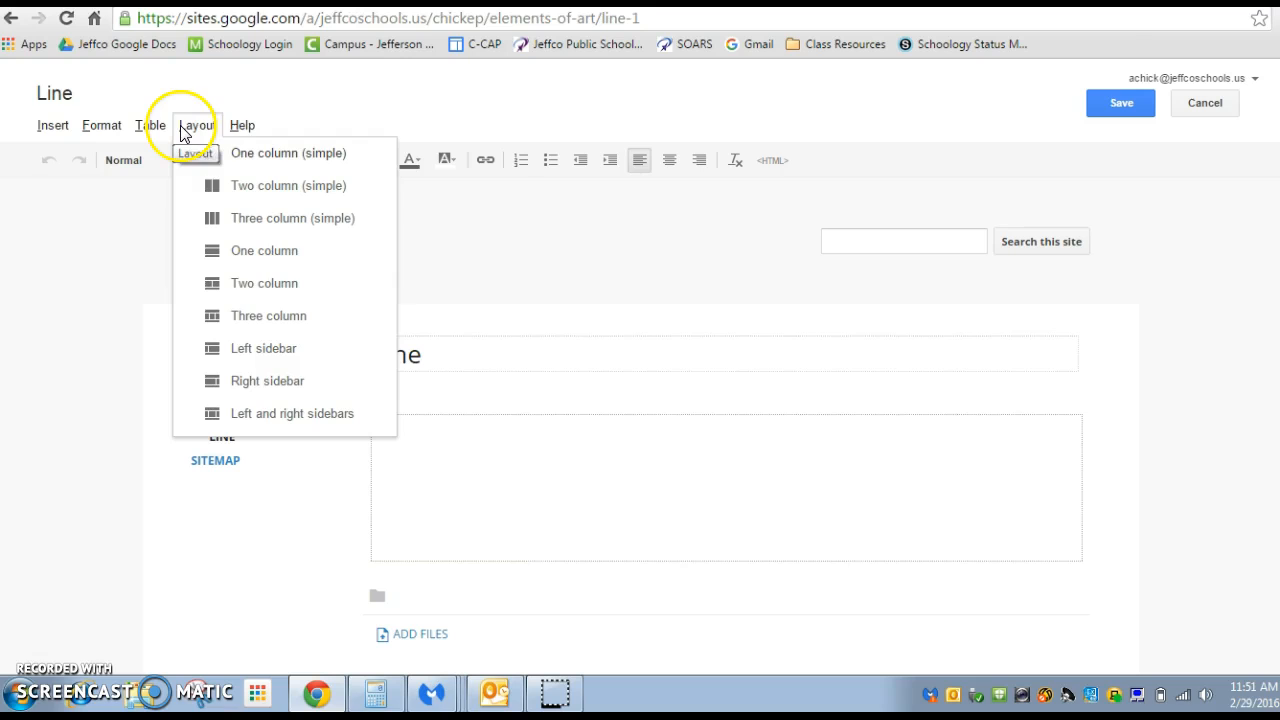
pyautogui.click(243, 132)
pyautogui.click(322, 106)
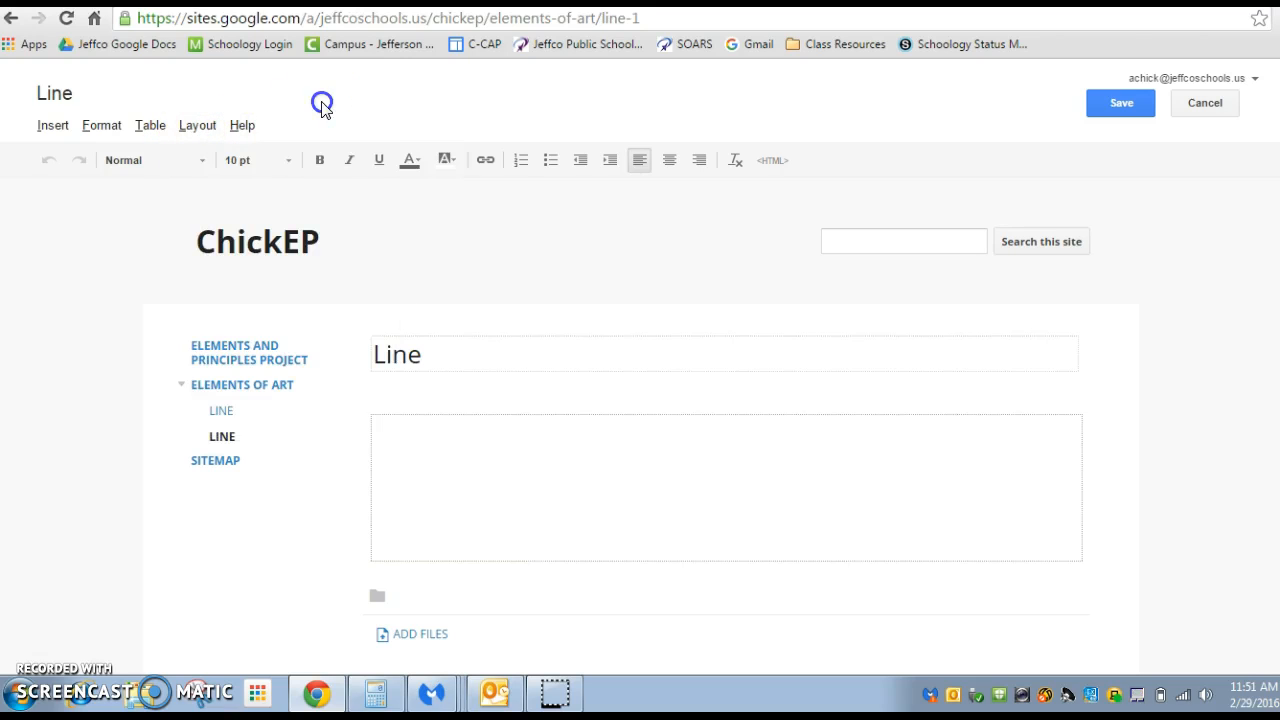
# Enter "Definition for the word line." and "Tell how line is helpful in a work of art." as separate paragraphs in the page body
pyautogui.click(447, 443)
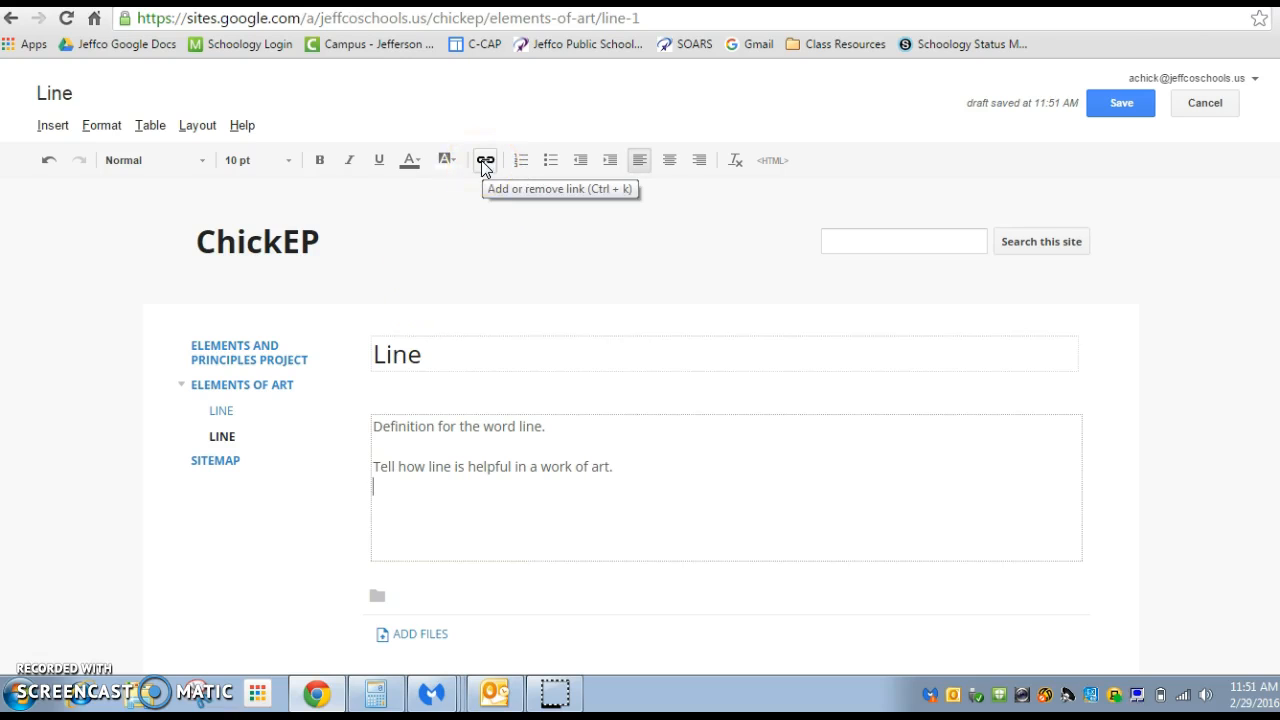
pyautogui.click(62, 128)
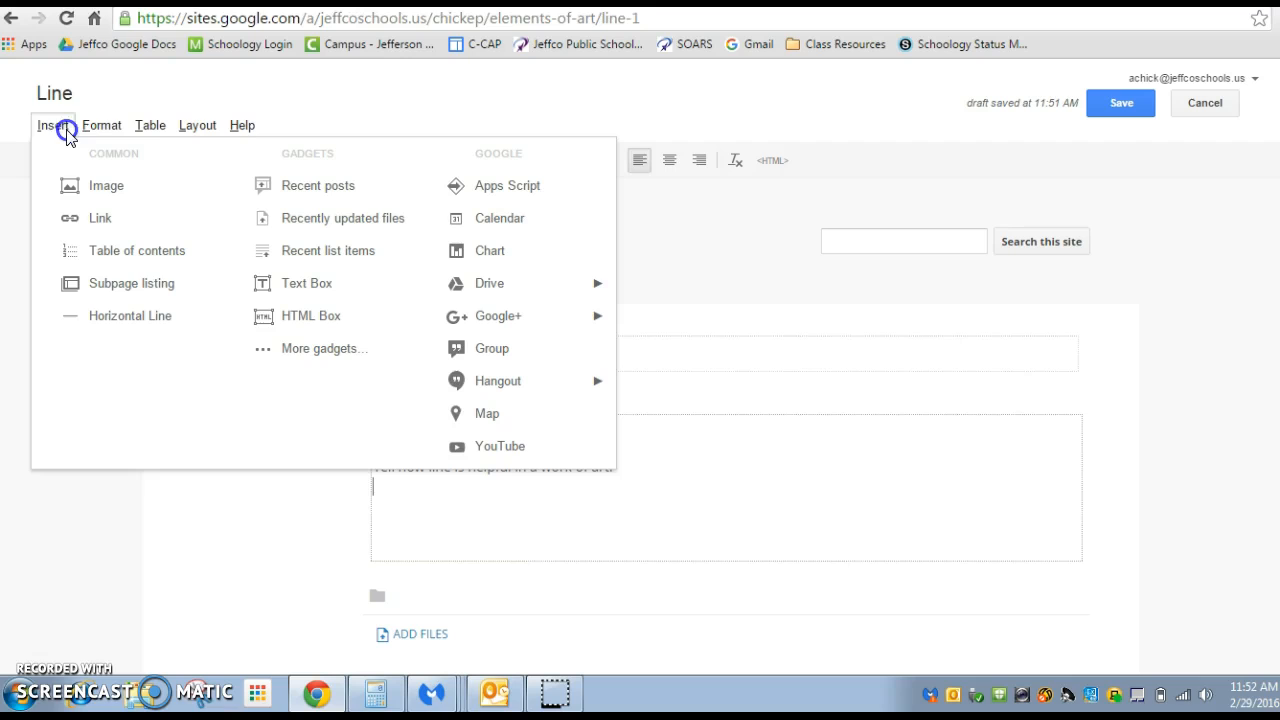
pyautogui.click(87, 196)
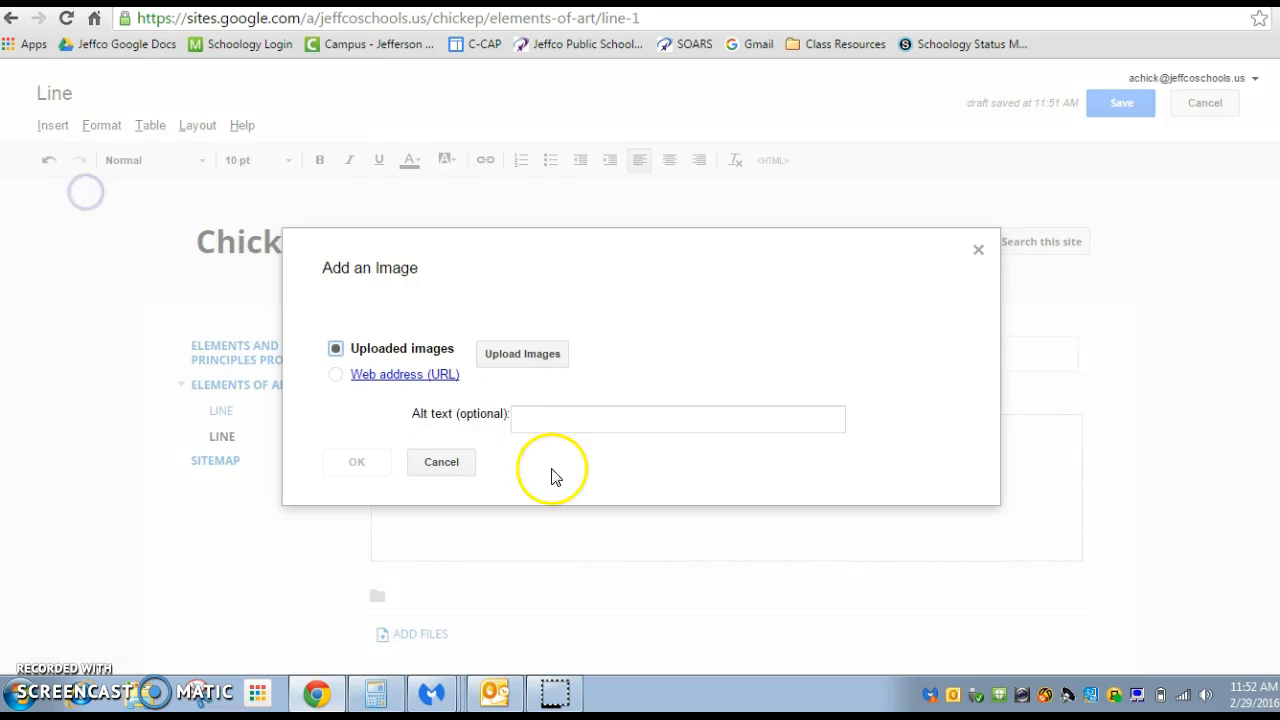
pyautogui.click(578, 418)
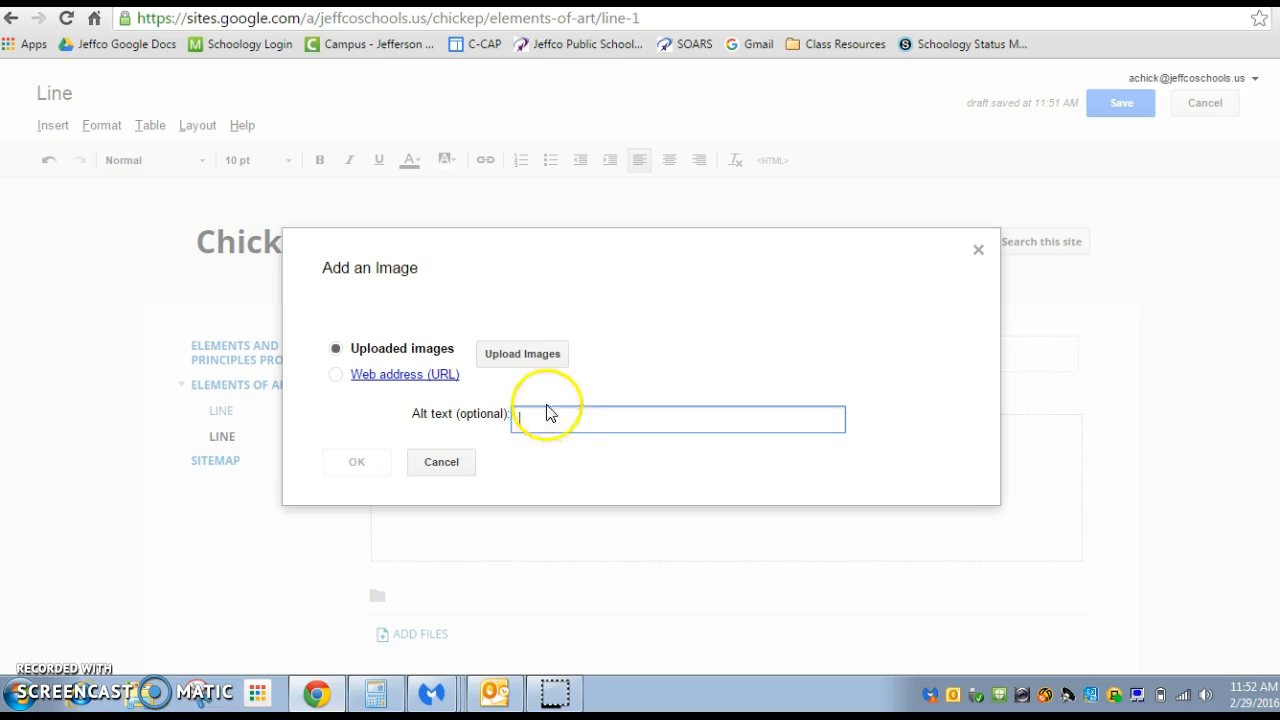
pyautogui.click(527, 359)
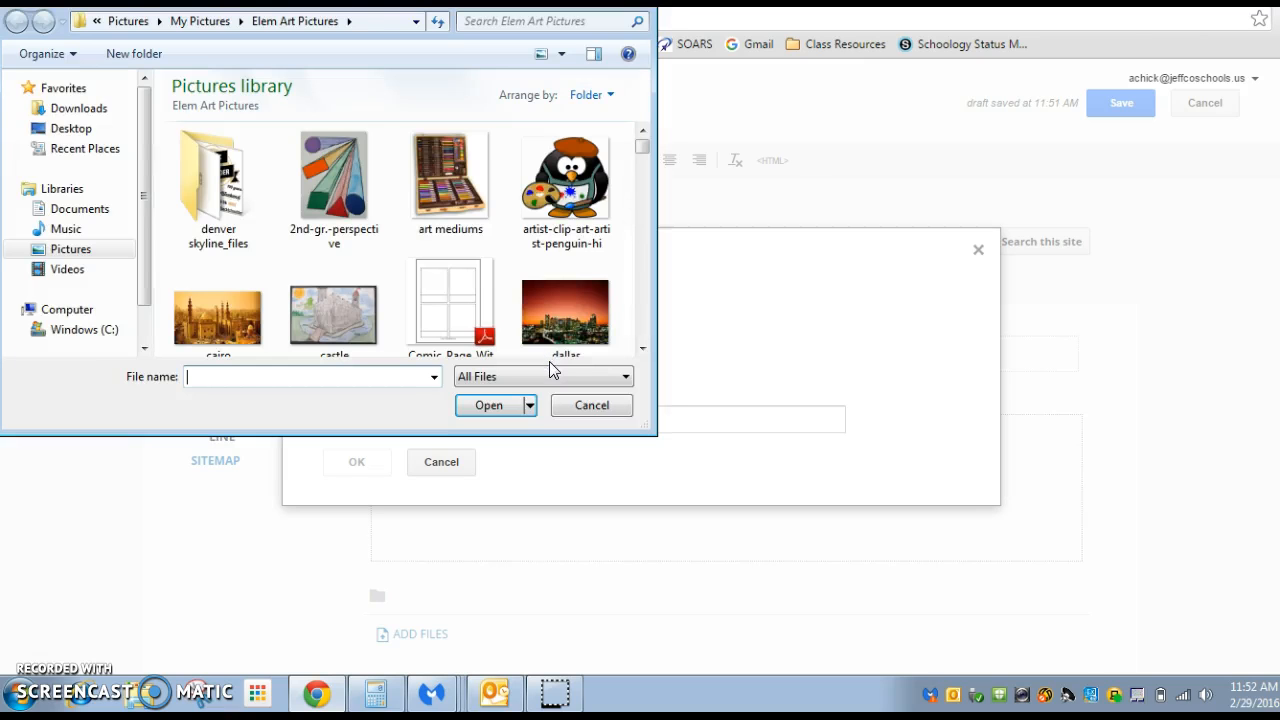
pyautogui.press('Escape')
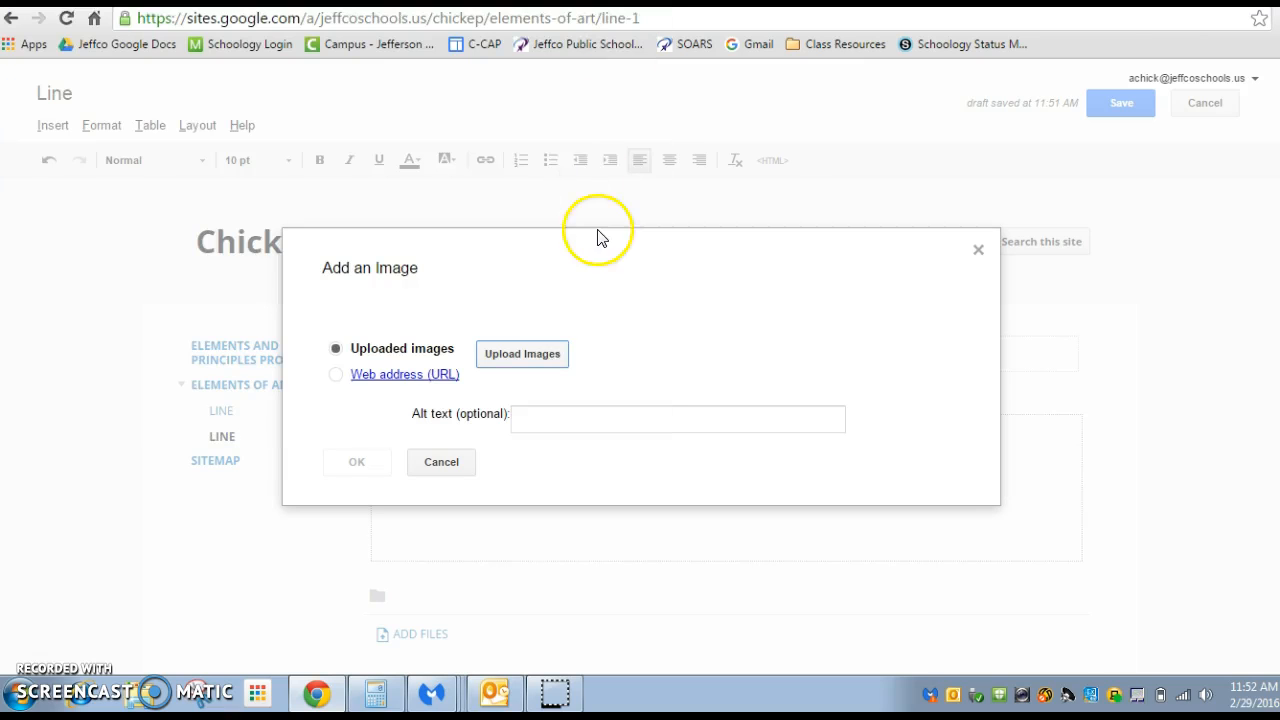
pyautogui.click(978, 249)
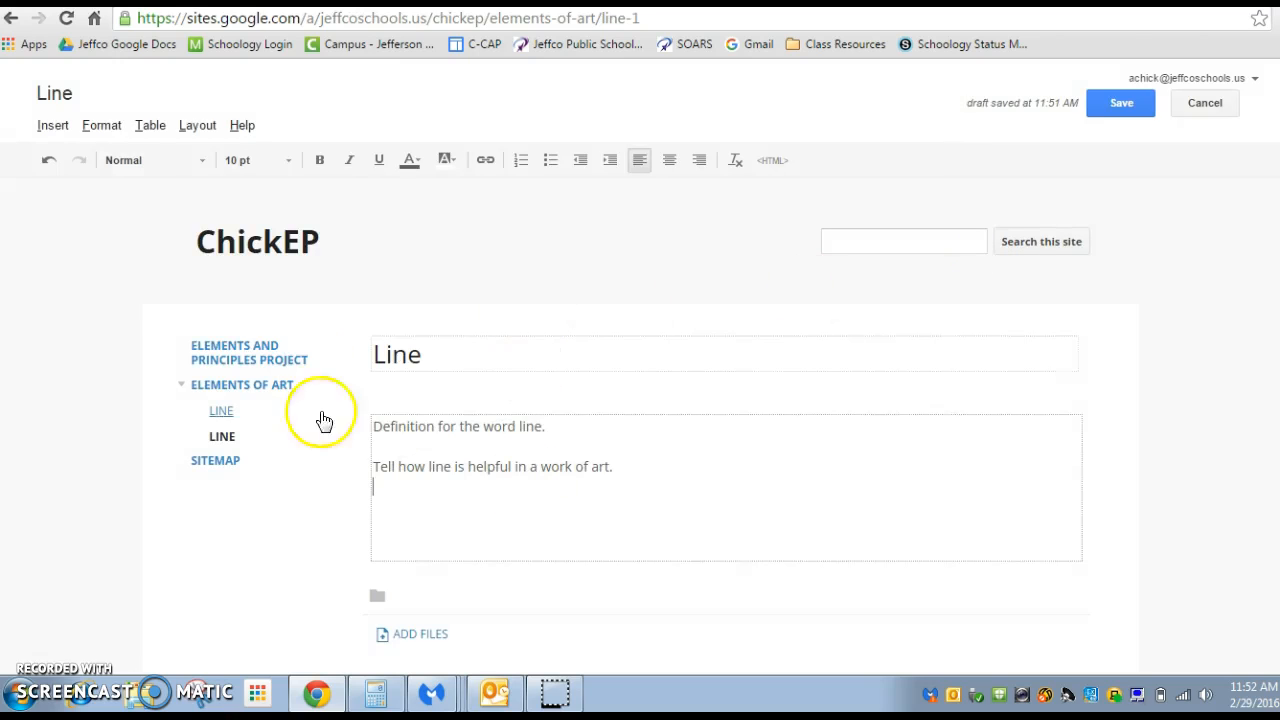
# Upload the picture "mondrian proj2" from the Elem Art Pictures folder and insert it below the text on the Line page
pyautogui.click(53, 127)
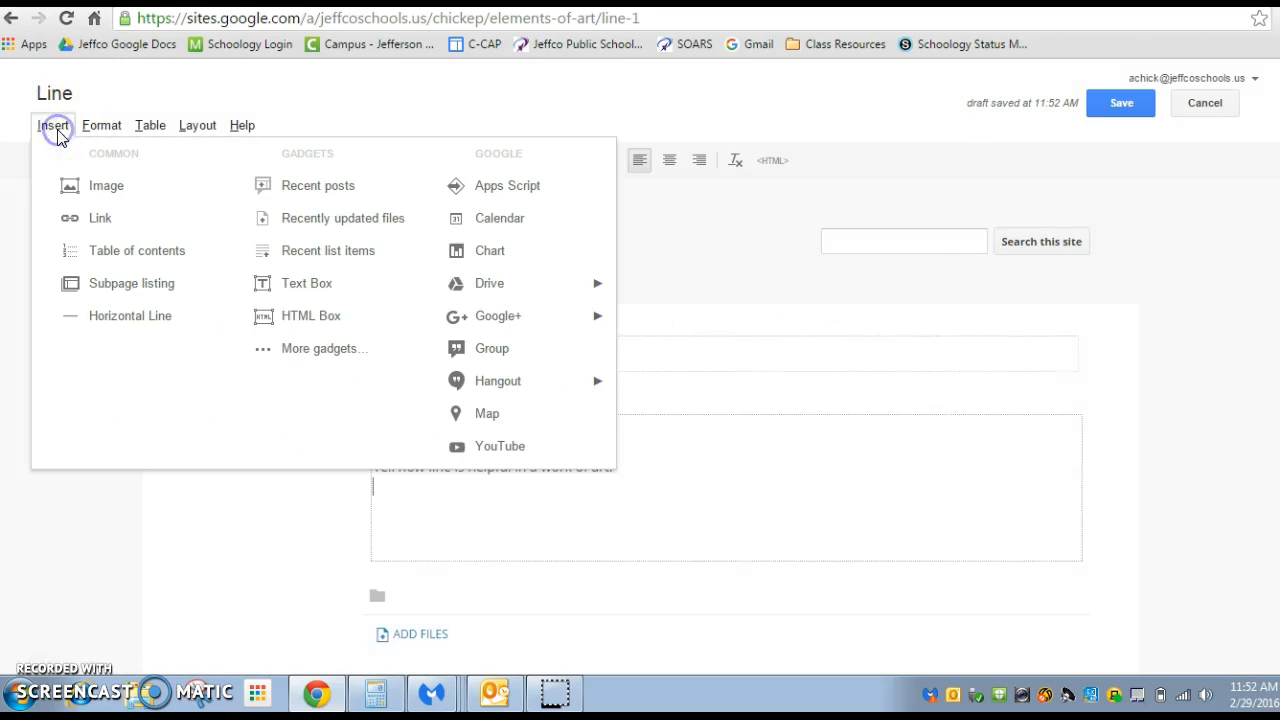
pyautogui.click(66, 186)
pyautogui.click(518, 356)
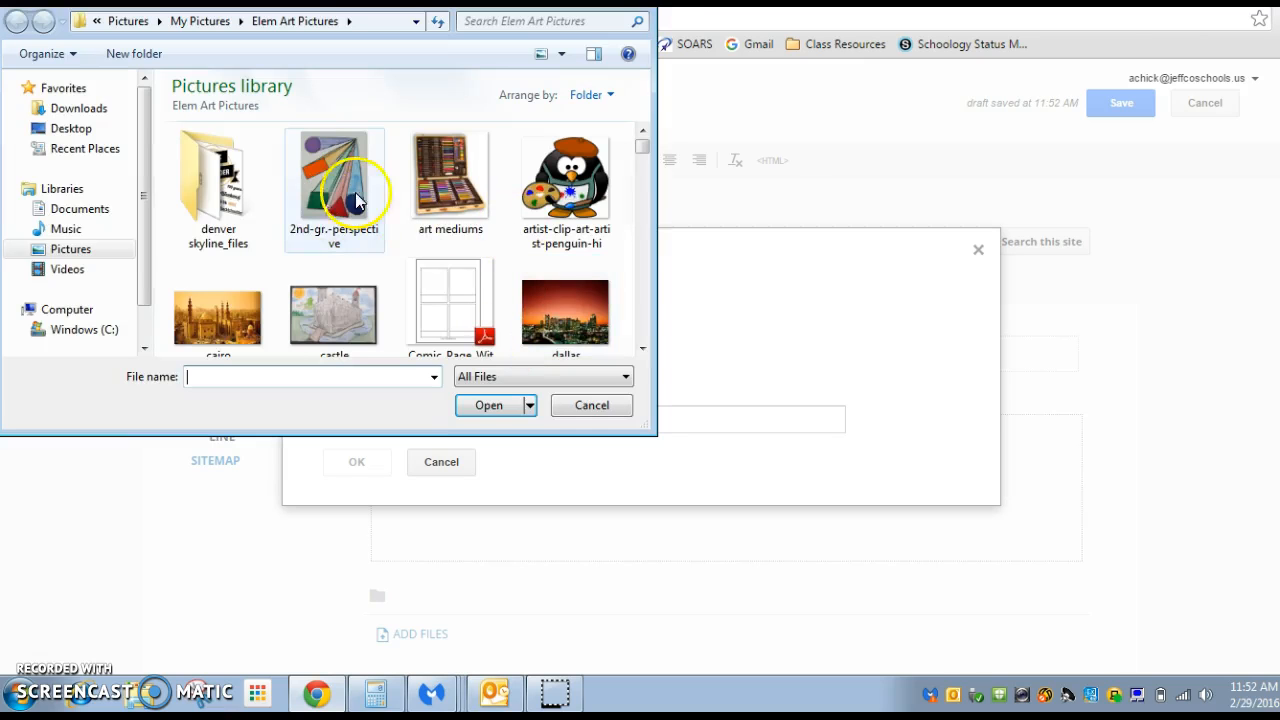
pyautogui.click(645, 330)
pyautogui.click(645, 330)
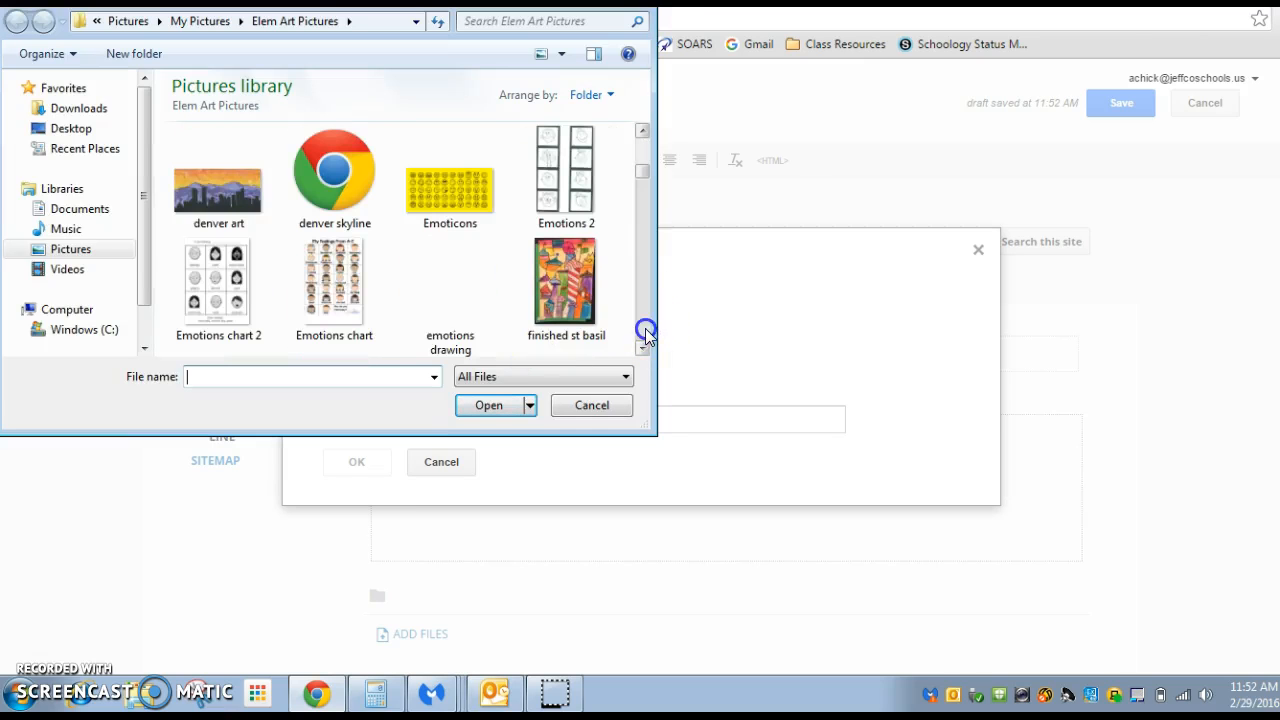
pyautogui.click(645, 330)
pyautogui.click(645, 330)
pyautogui.click(645, 330)
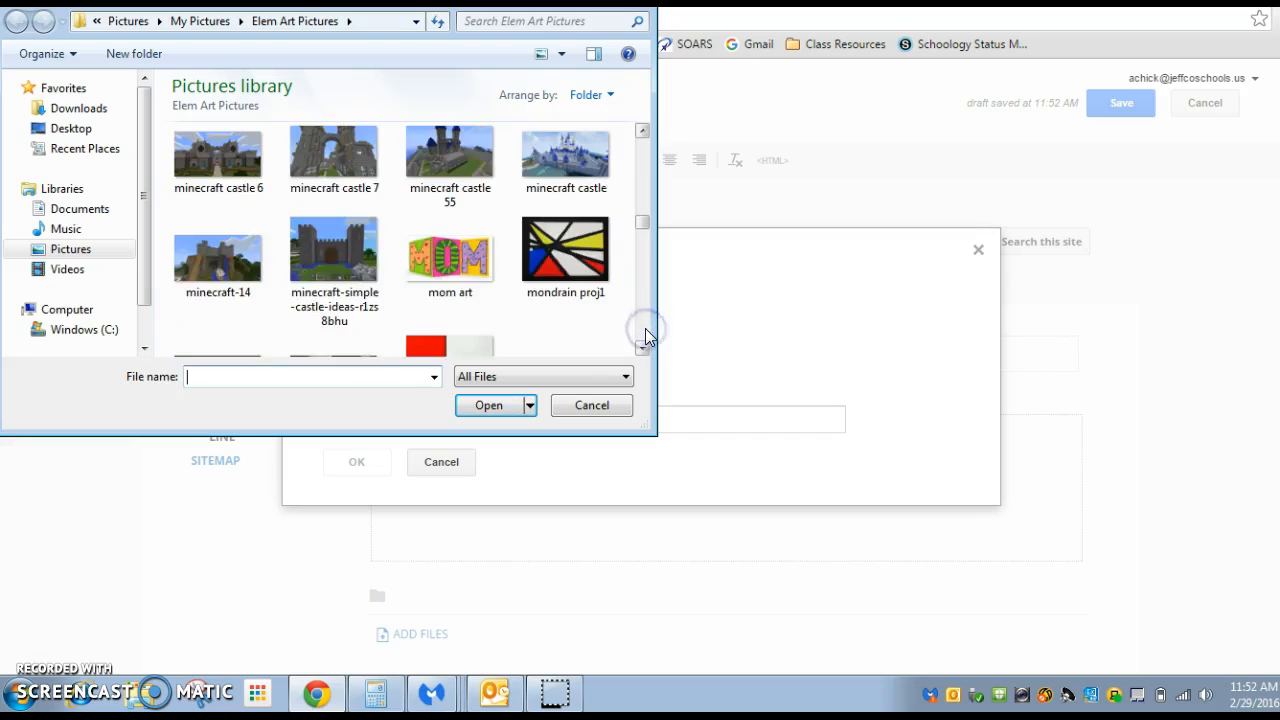
pyautogui.click(645, 330)
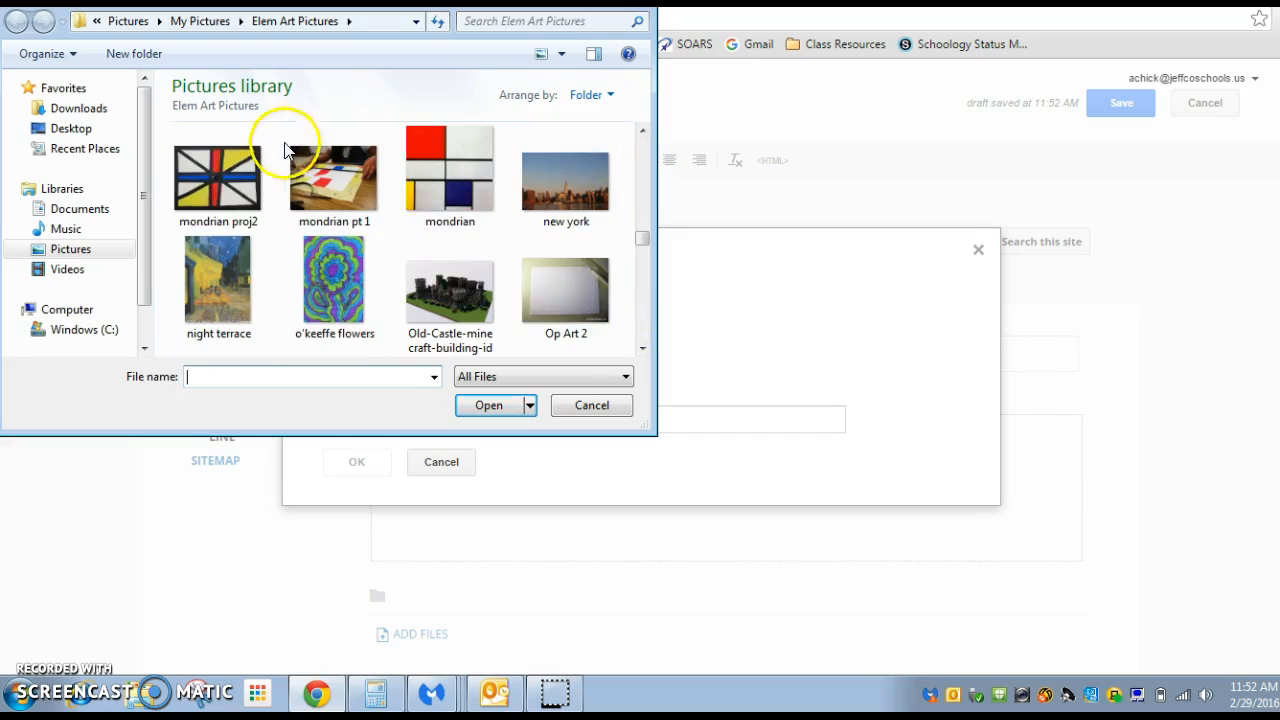
pyautogui.click(238, 180)
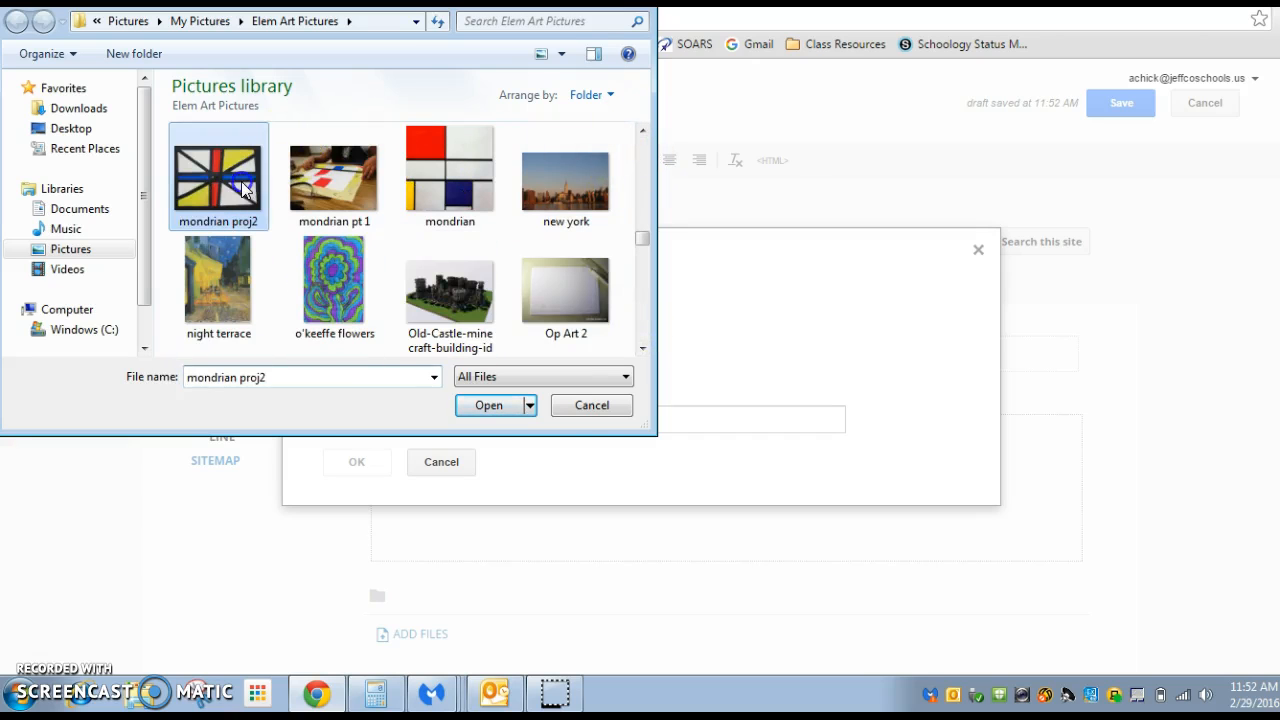
pyautogui.click(483, 406)
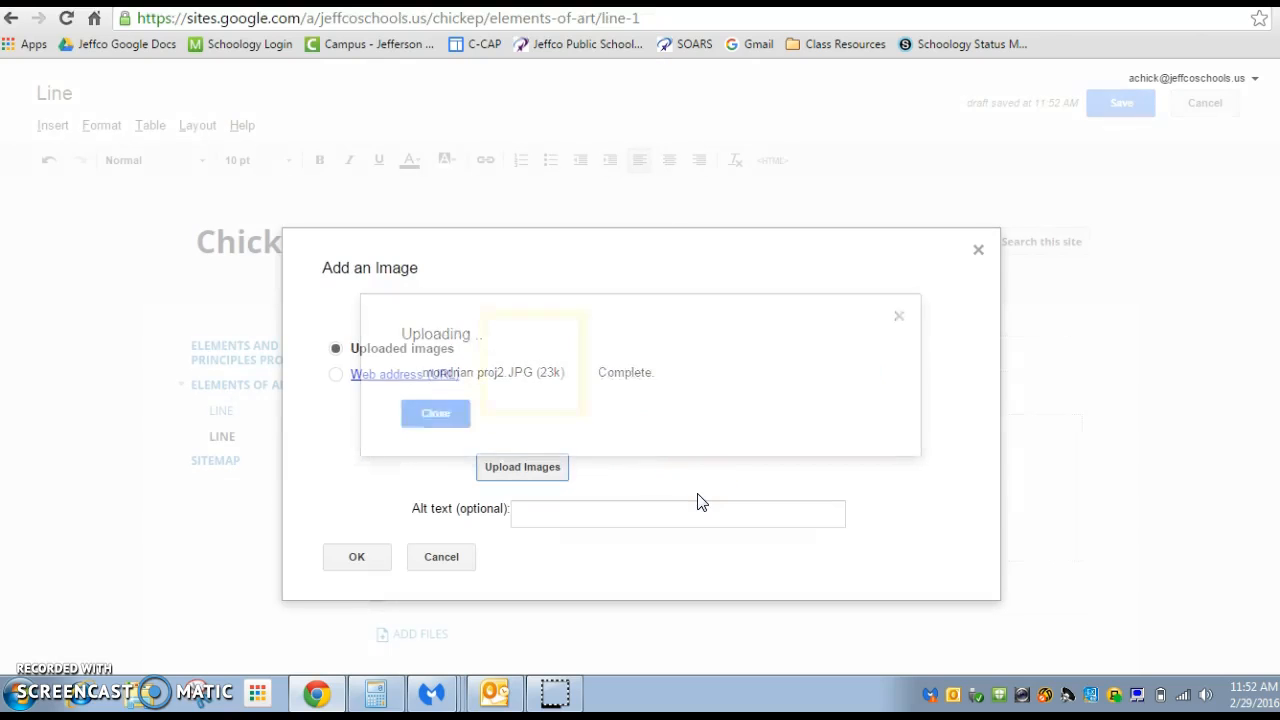
pyautogui.click(366, 562)
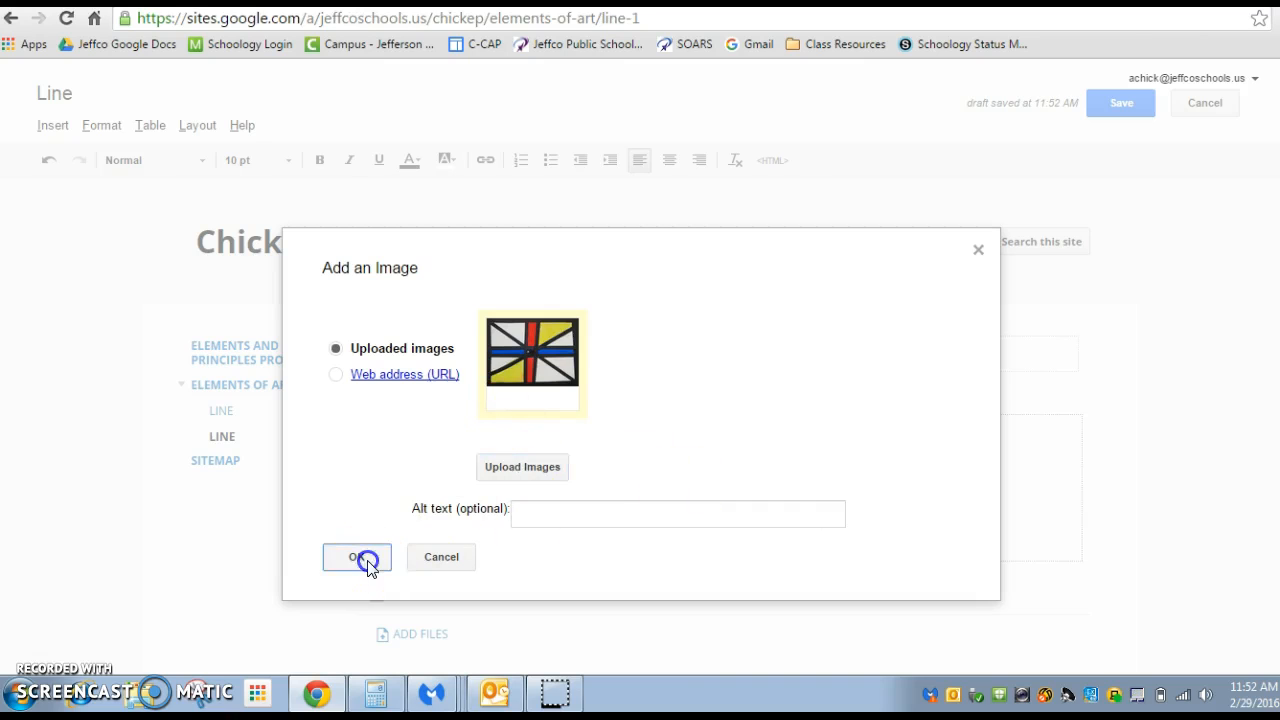
# Centre the inserted Mondrian picture on the page
pyautogui.scroll(-3, 671, 425)
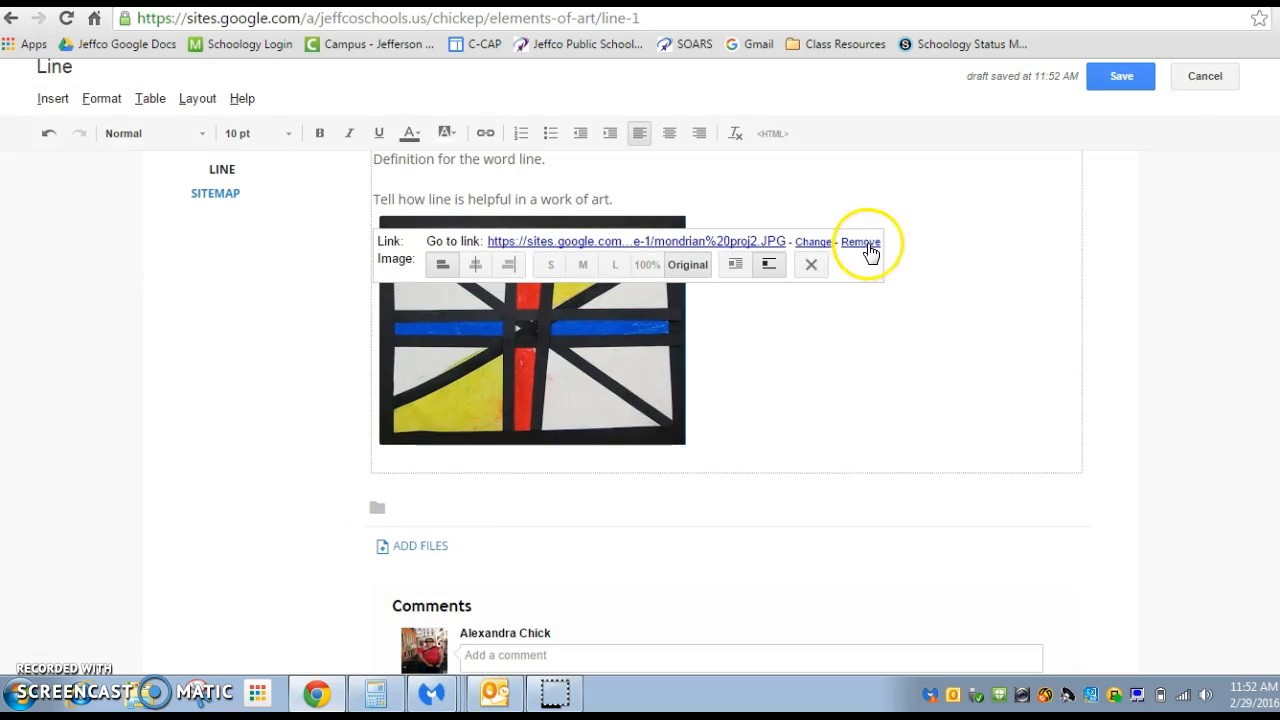
pyautogui.click(473, 263)
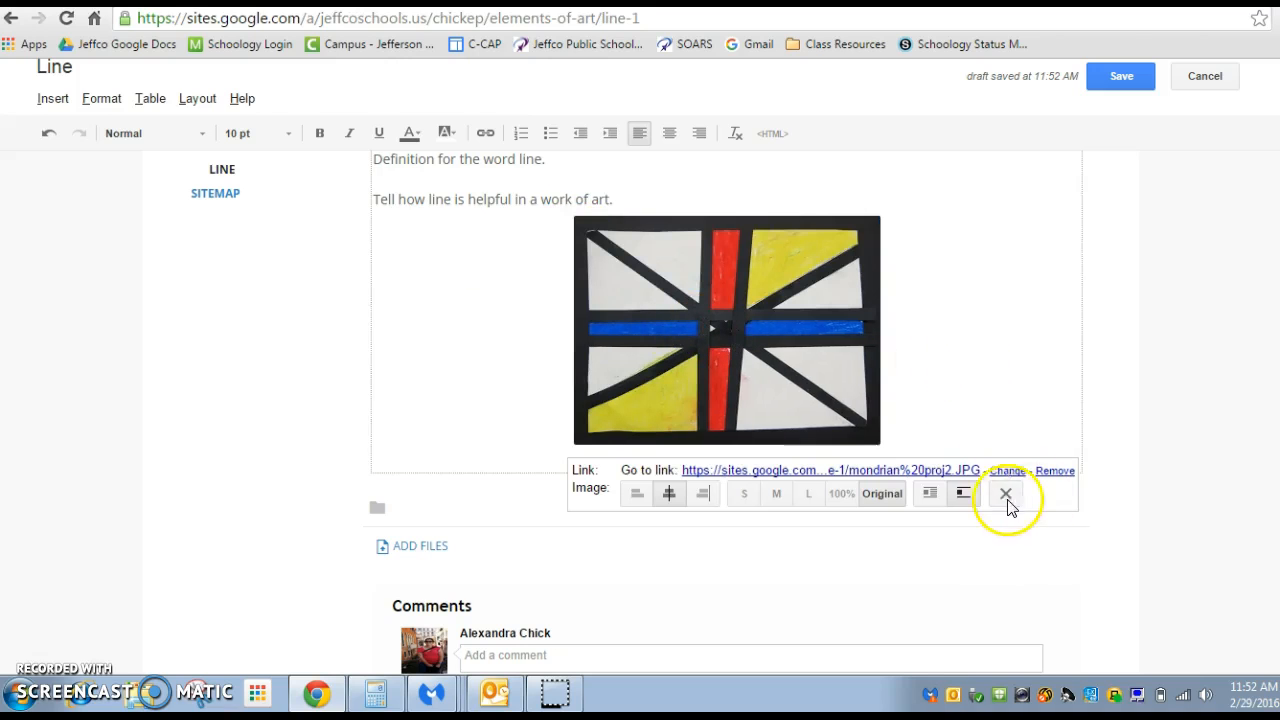
pyautogui.click(1039, 317)
# Add the lines "Title" and "Date" under the picture, followed by a blank line and "Explain how this work art used line"
pyautogui.click(960, 406)
pyautogui.press('Return')
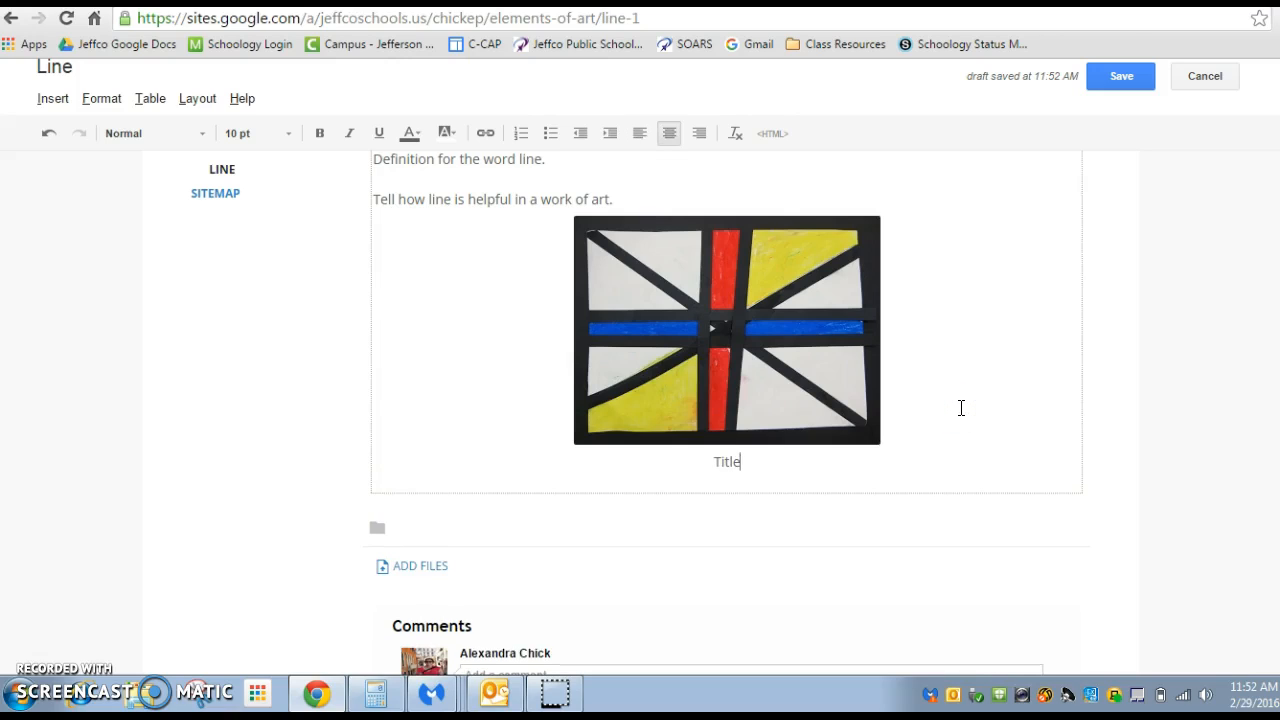
pyautogui.press('Return')
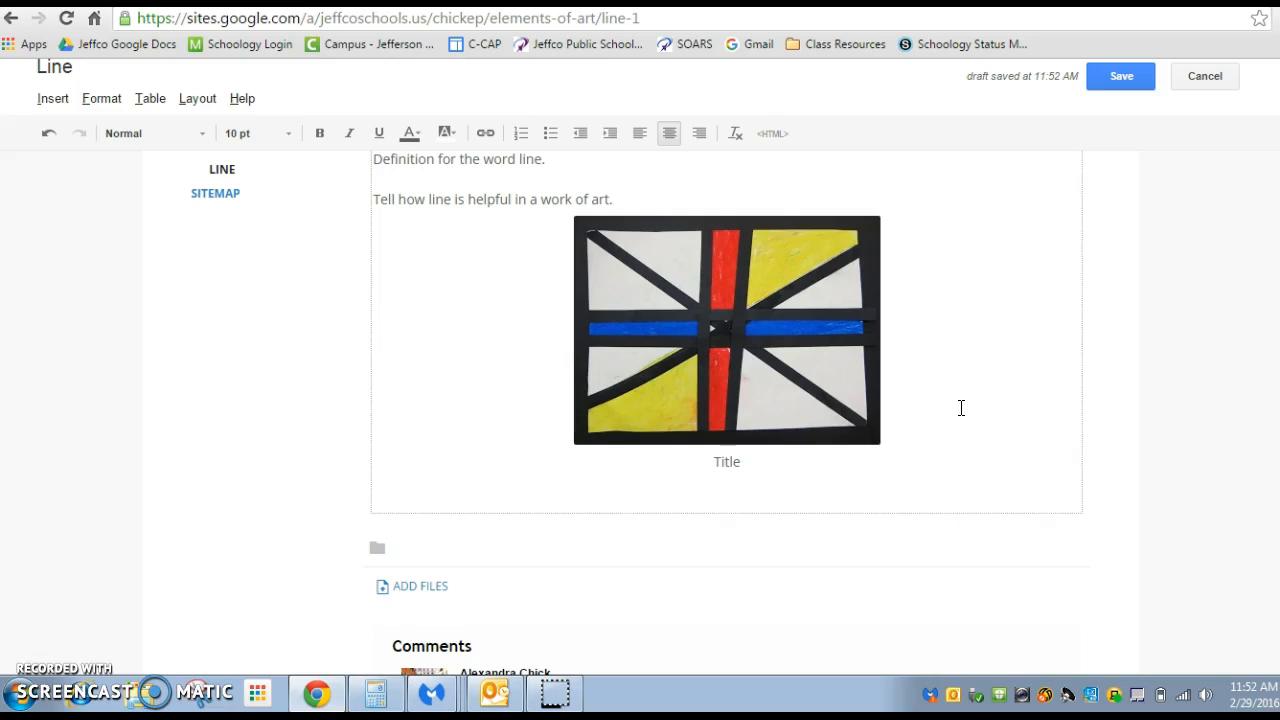
pyautogui.press('Return')
pyautogui.press('Return')
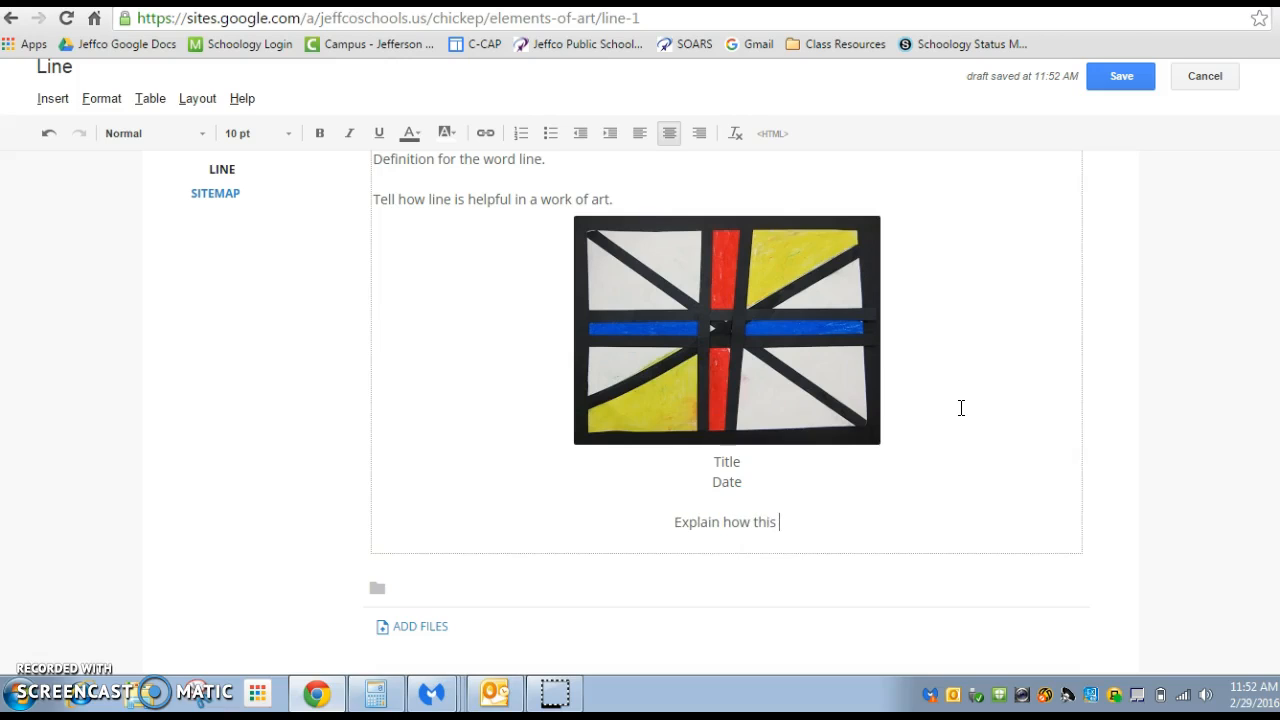
pyautogui.click(869, 526)
pyautogui.write('work art ')
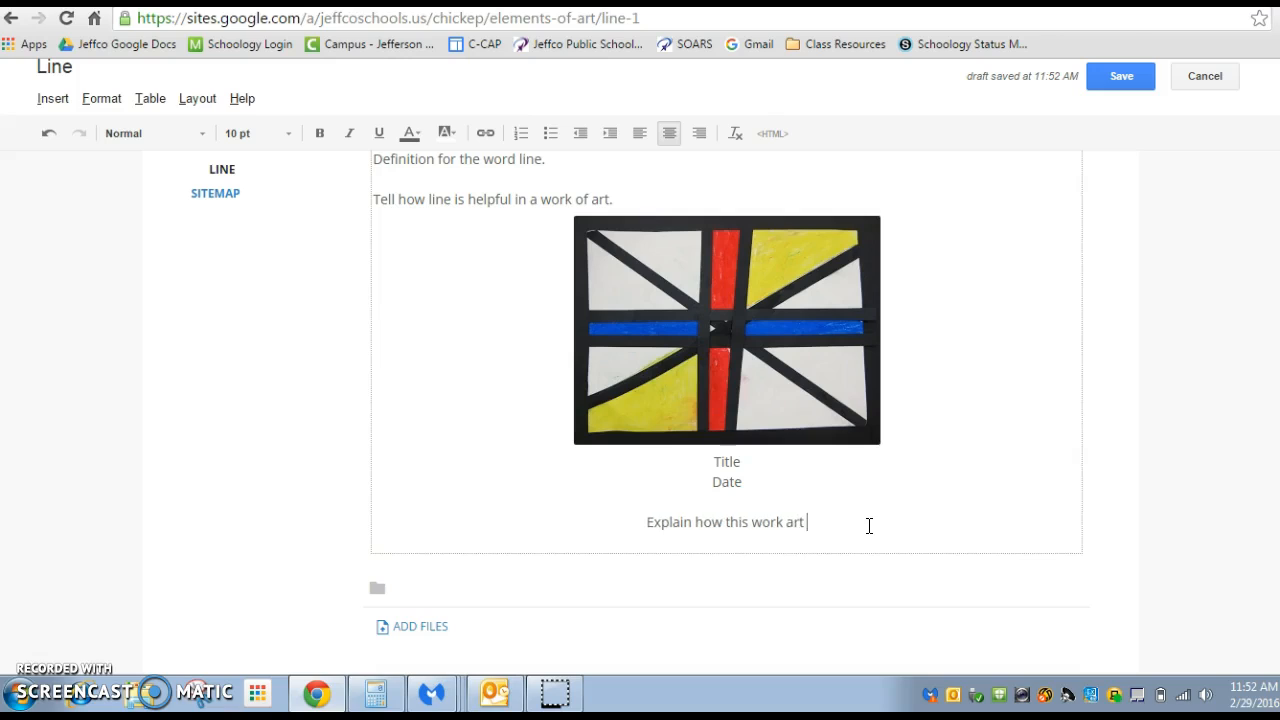
pyautogui.write('used line')
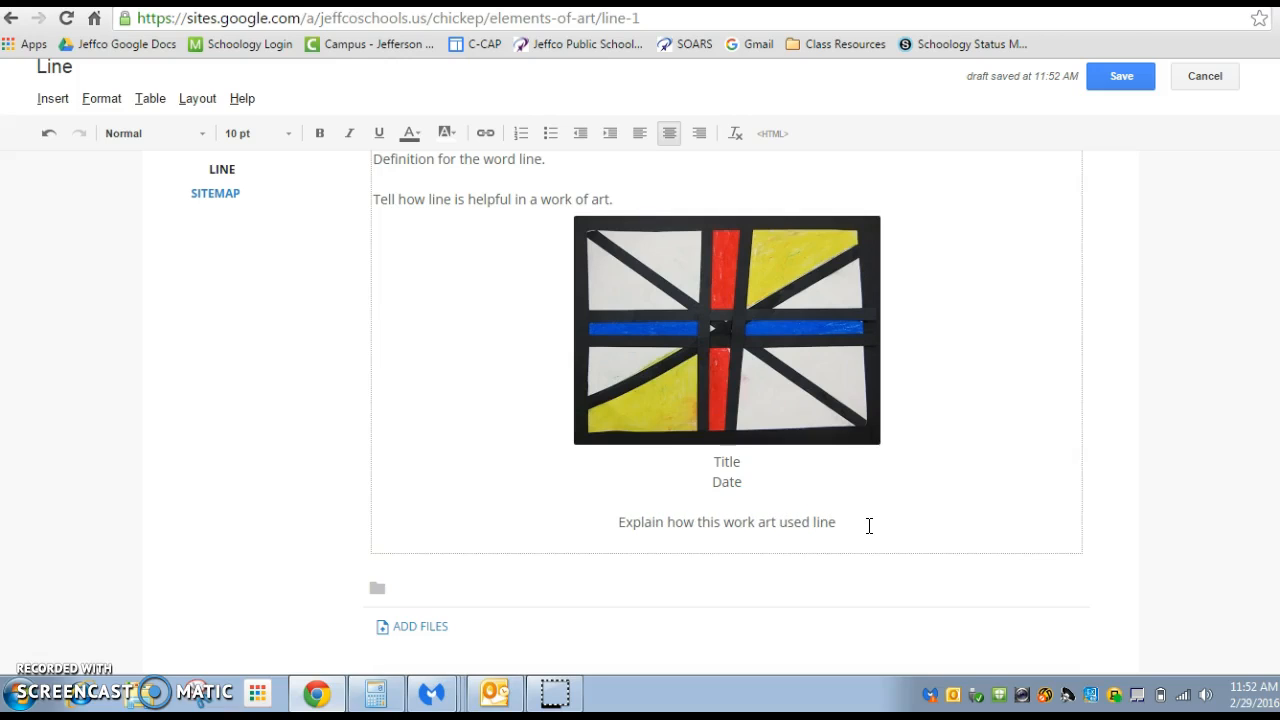
# Add a "Name" line beneath "Date", keeping a blank line before the explanation sentence
pyautogui.click(763, 466)
pyautogui.press('Return')
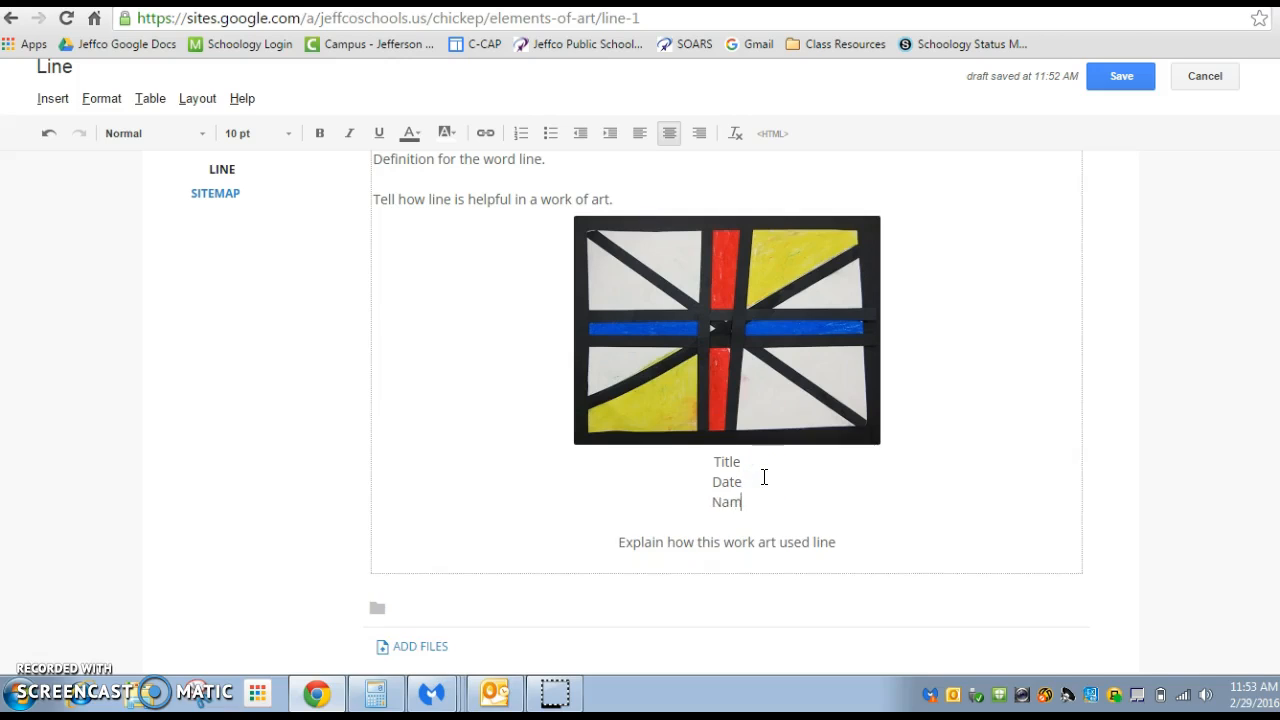
pyautogui.press('BackSpace')
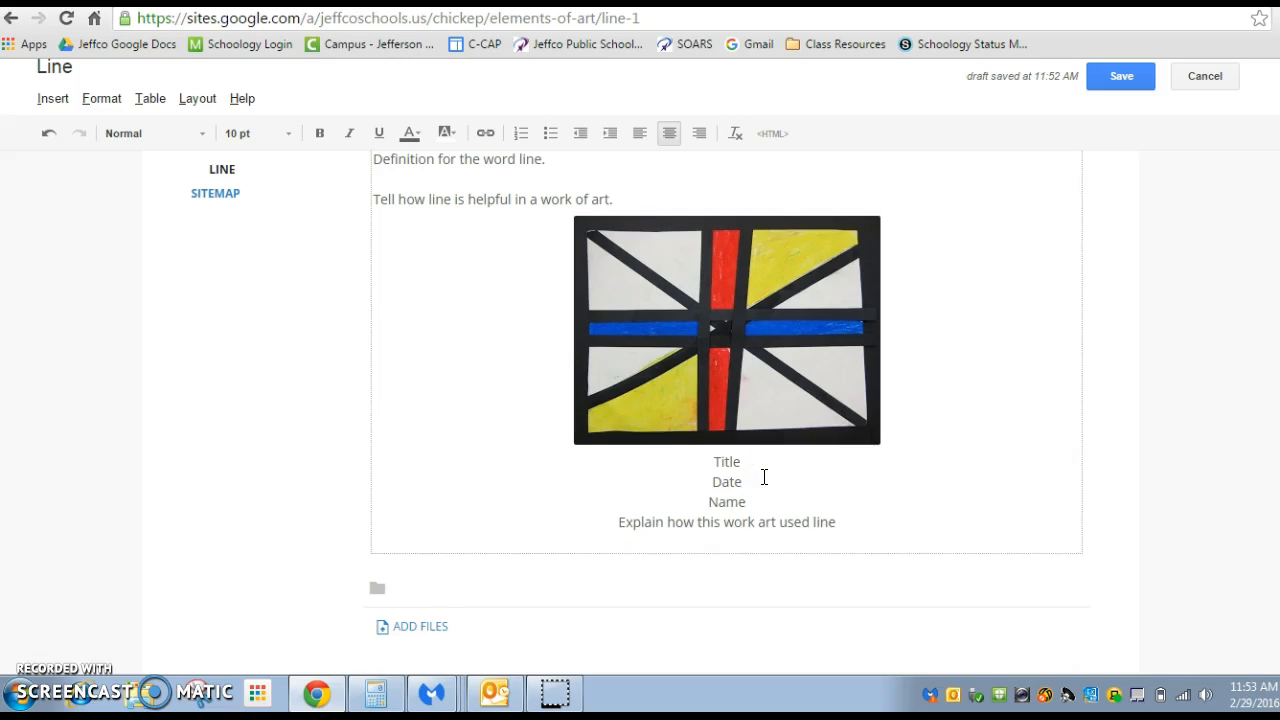
pyautogui.press('Return')
# Check the finished Line page content and save the changes
pyautogui.scroll(3, 1042, 481)
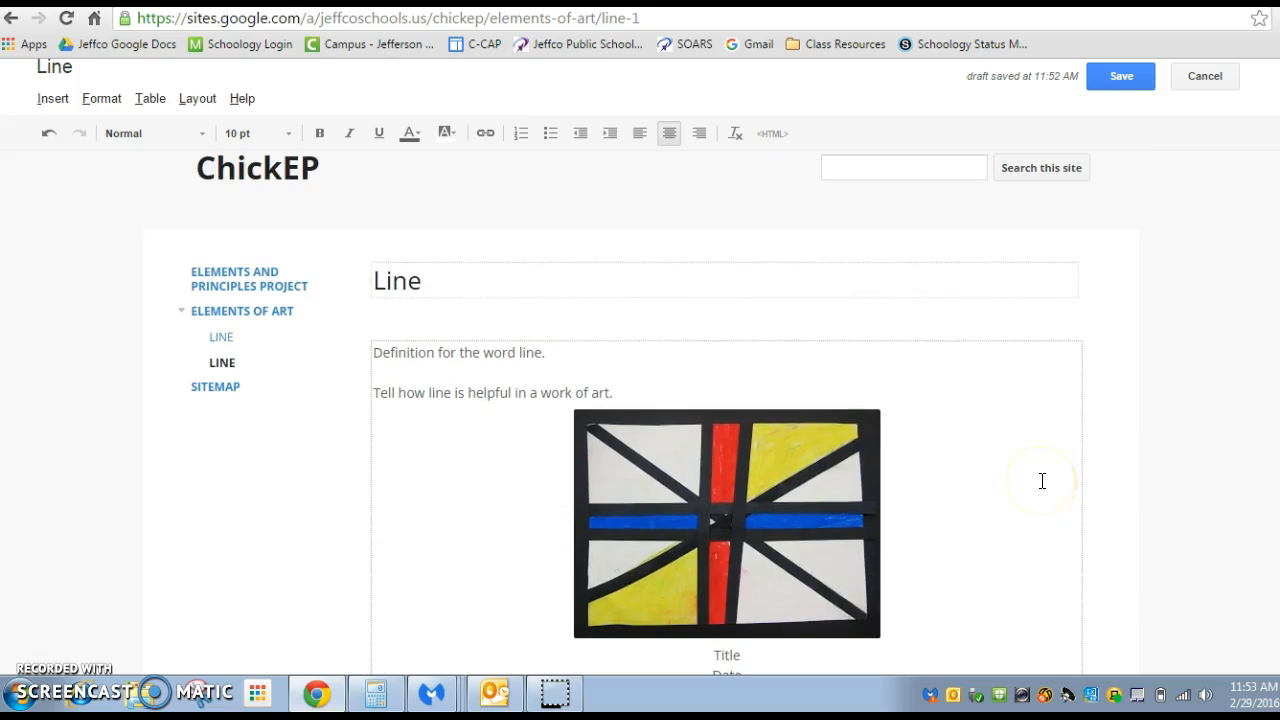
pyautogui.scroll(-3, 1163, 425)
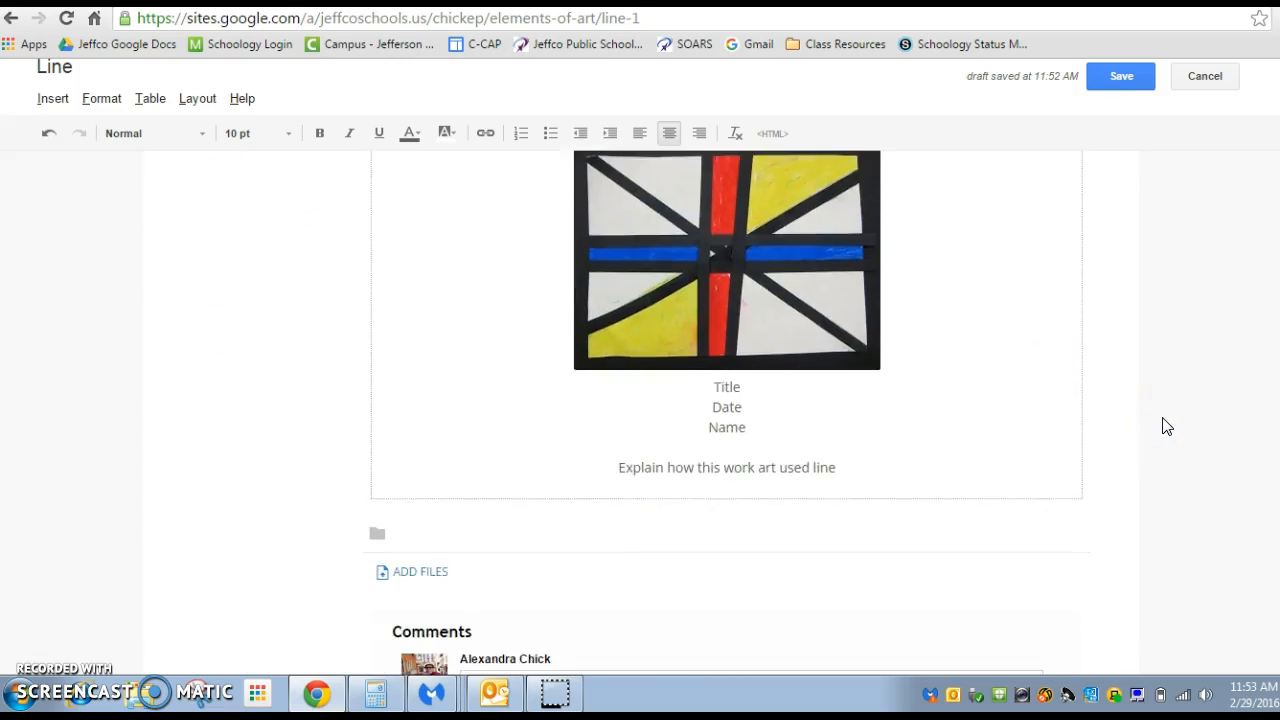
pyautogui.scroll(3, 1162, 424)
pyautogui.click(1122, 80)
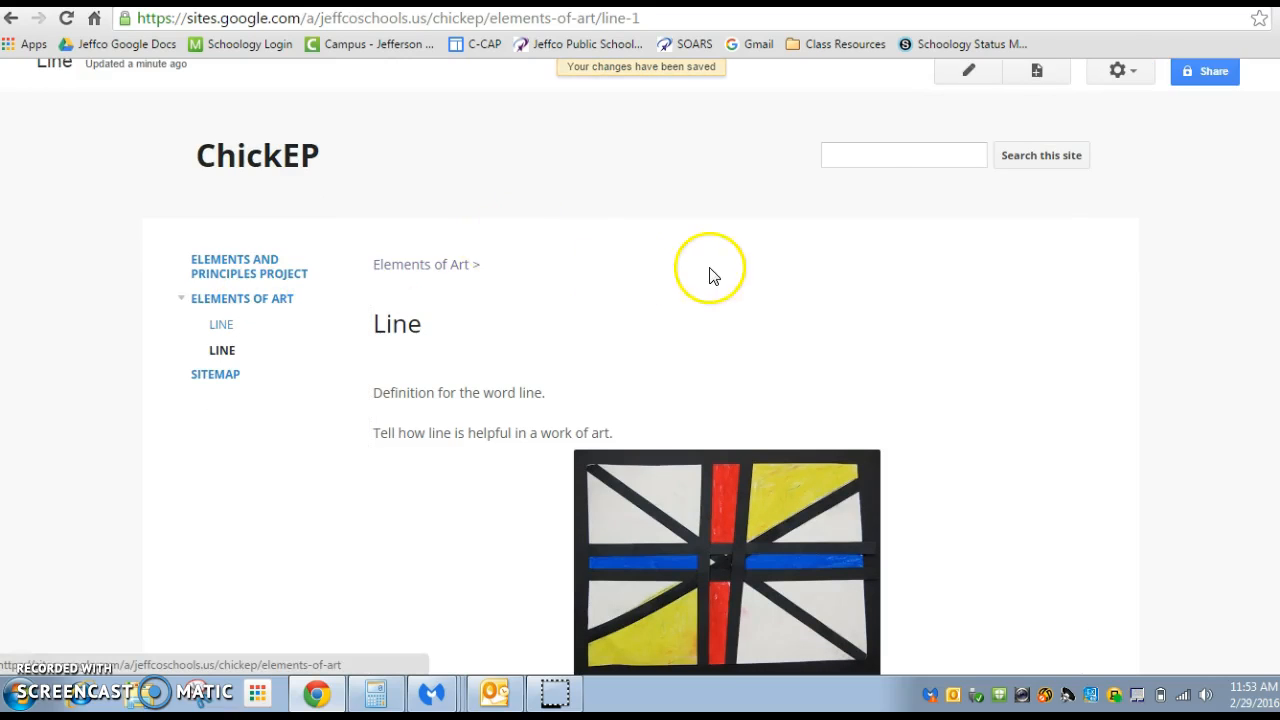
# Create a web page named "Shape" under Elements of Art and save it without any body content
pyautogui.click(1036, 78)
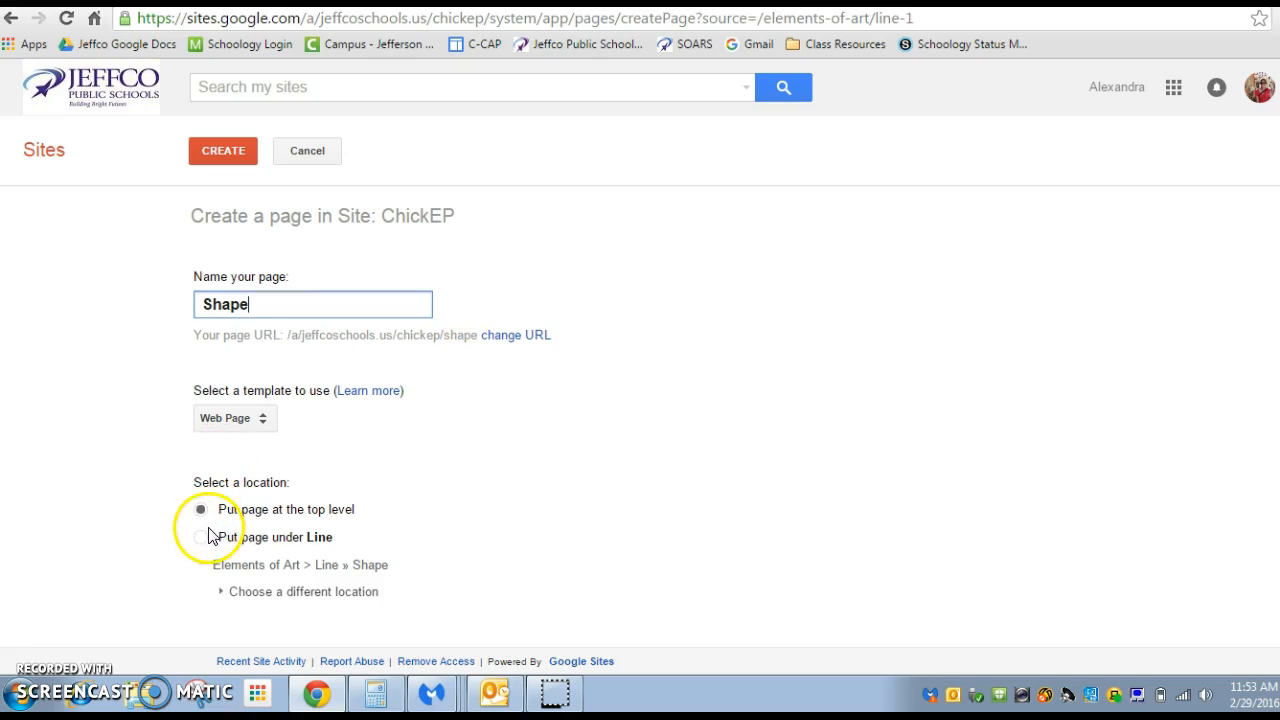
pyautogui.click(273, 563)
pyautogui.click(270, 591)
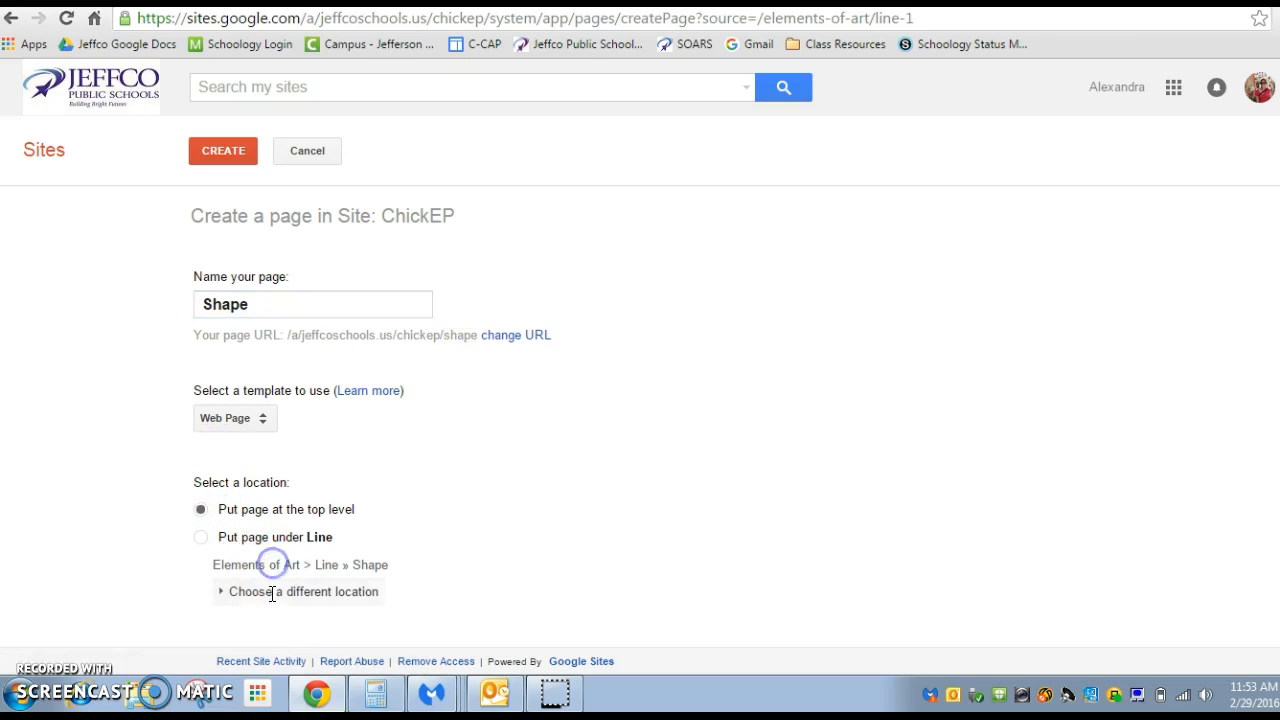
pyautogui.scroll(-3, 273, 603)
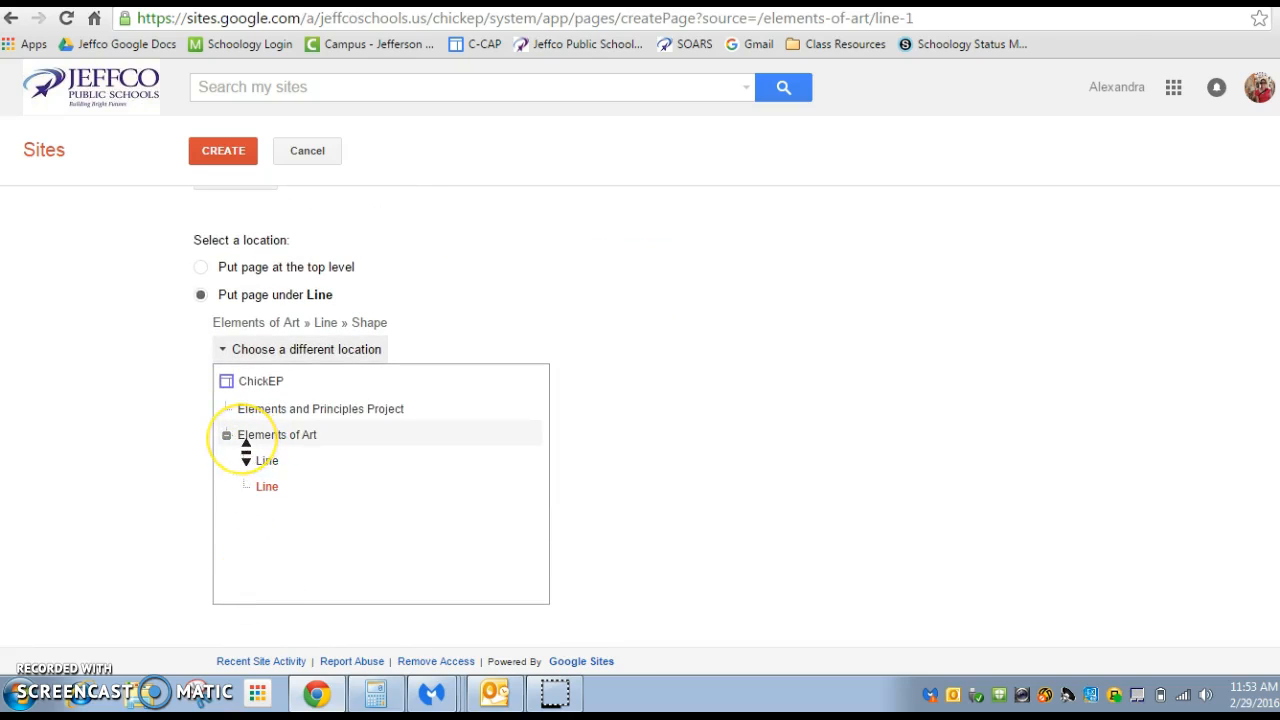
pyautogui.click(274, 436)
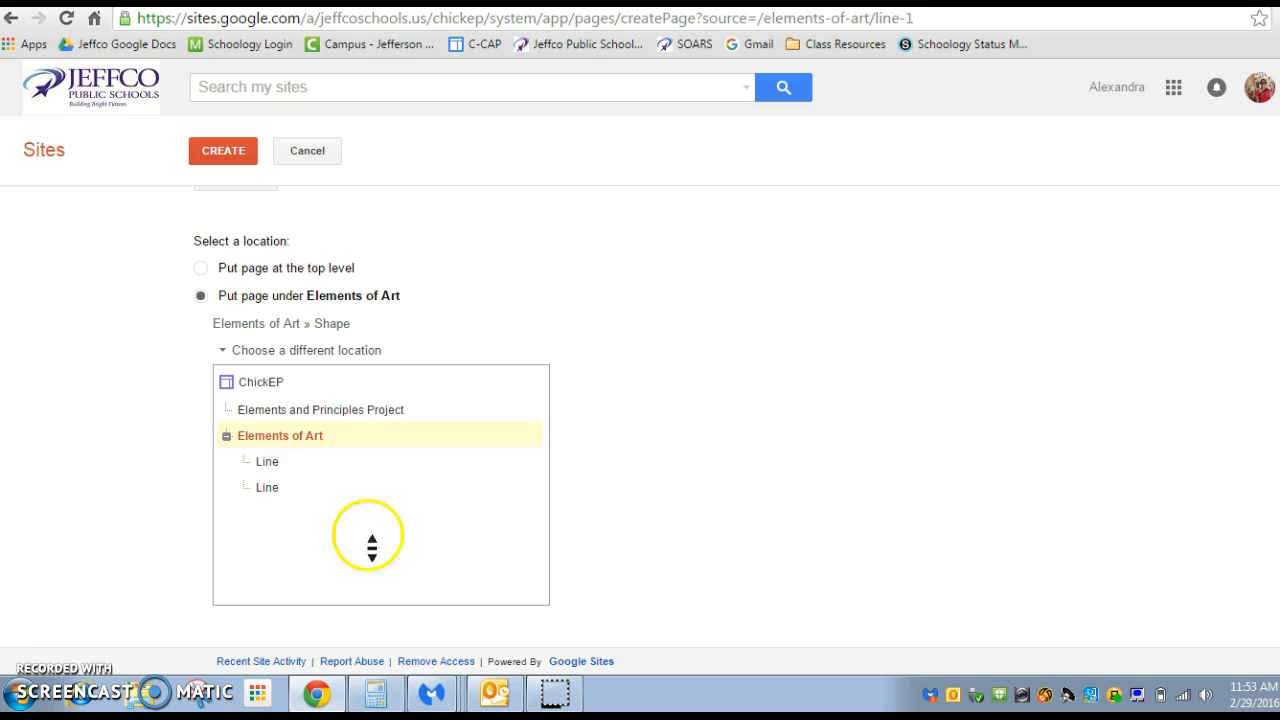
pyautogui.click(242, 158)
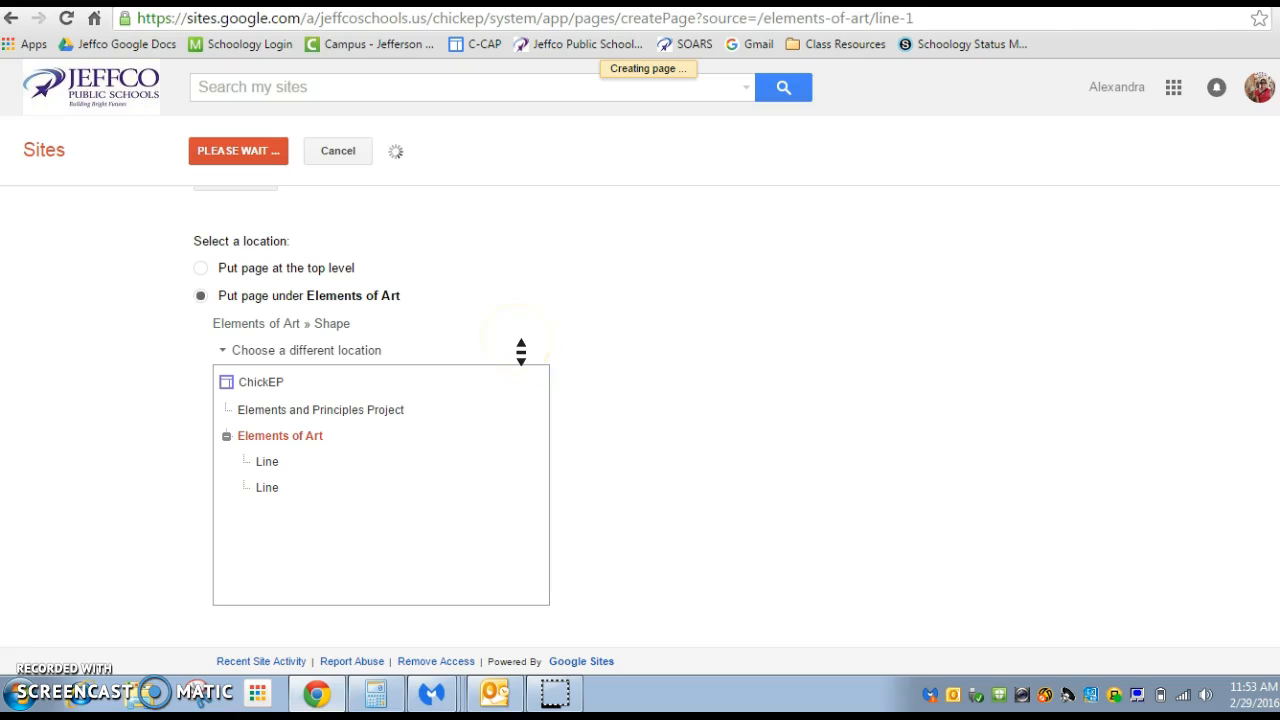
pyautogui.click(435, 362)
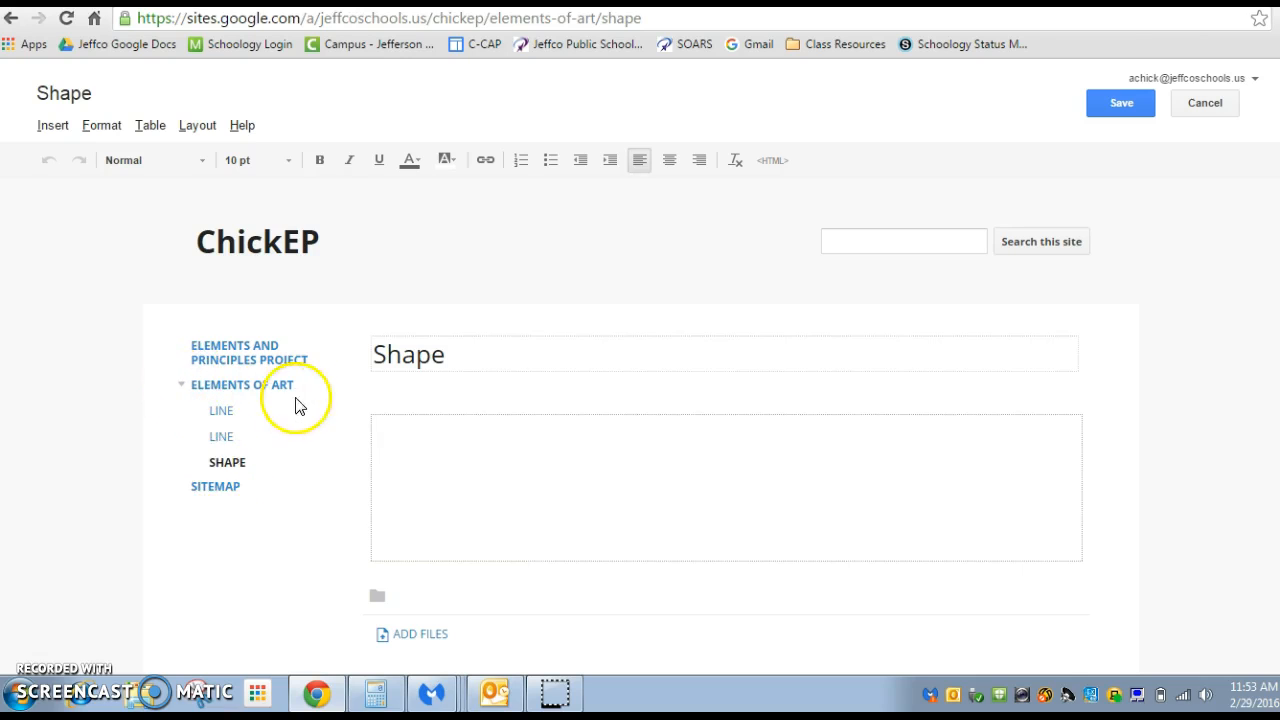
pyautogui.click(1124, 104)
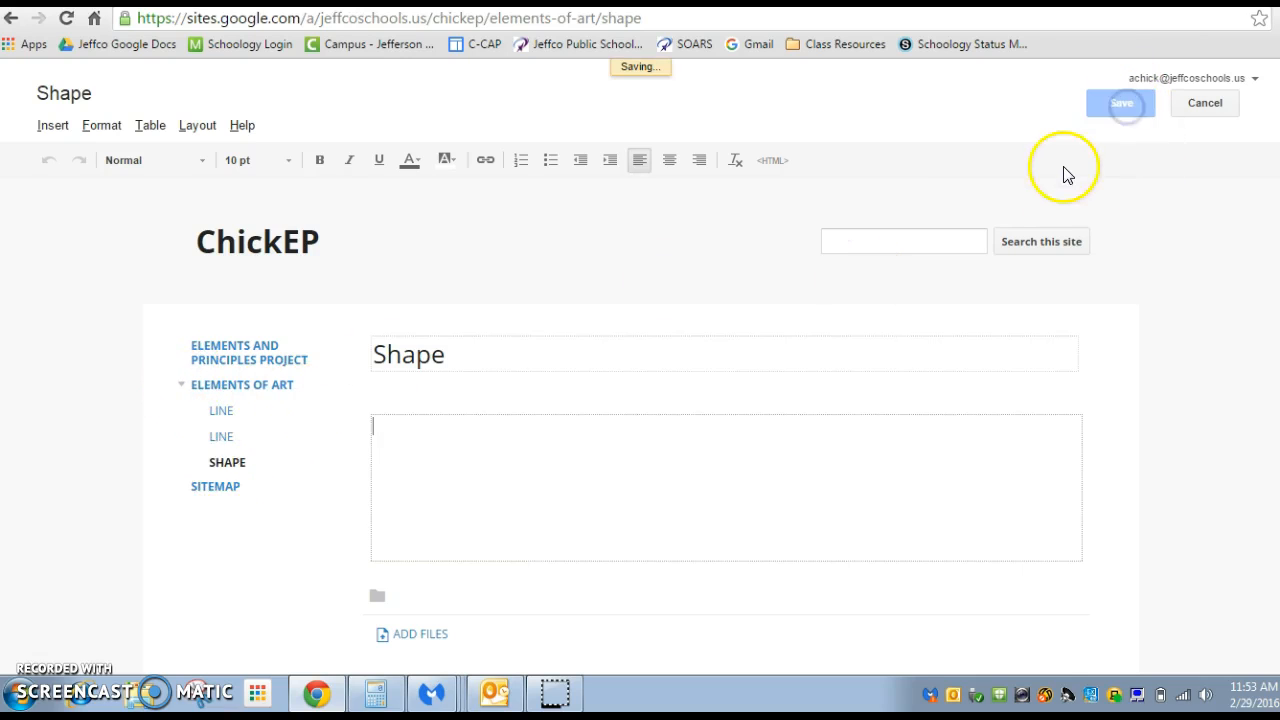
# Create another web page named "Vale" and place it under Elements of Art
pyautogui.click(1037, 105)
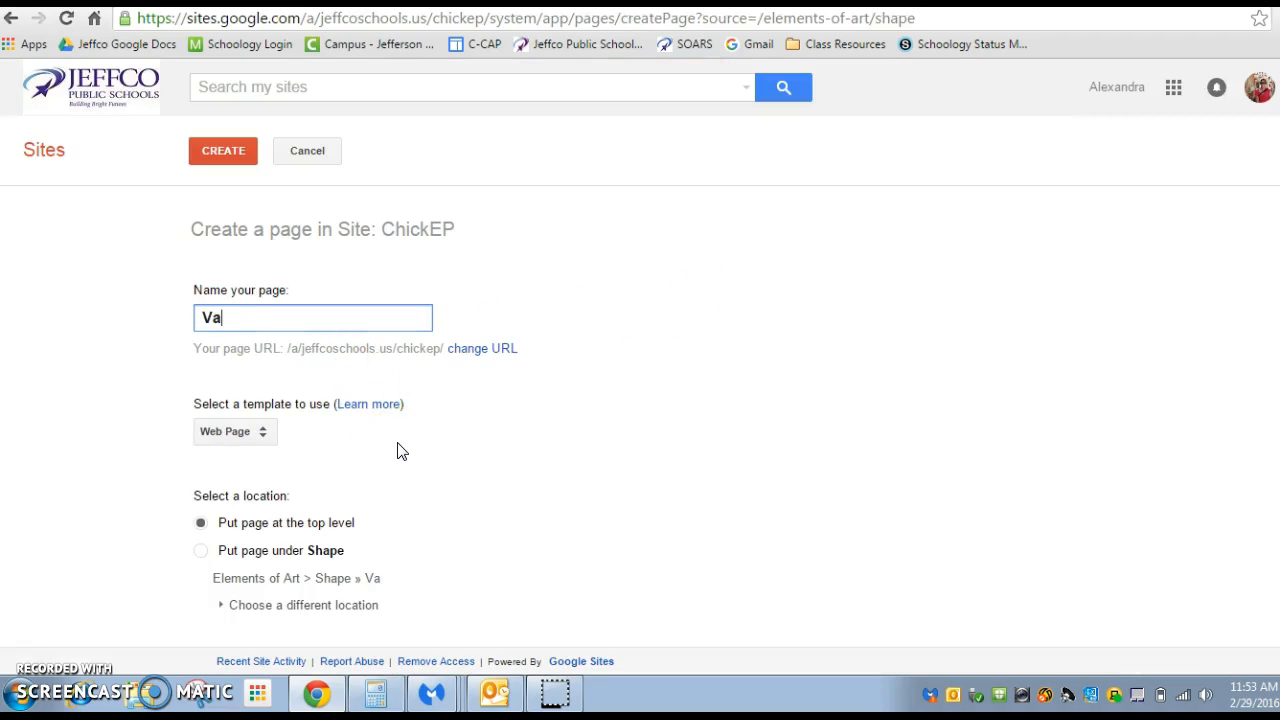
pyautogui.scroll(-1, 126, 451)
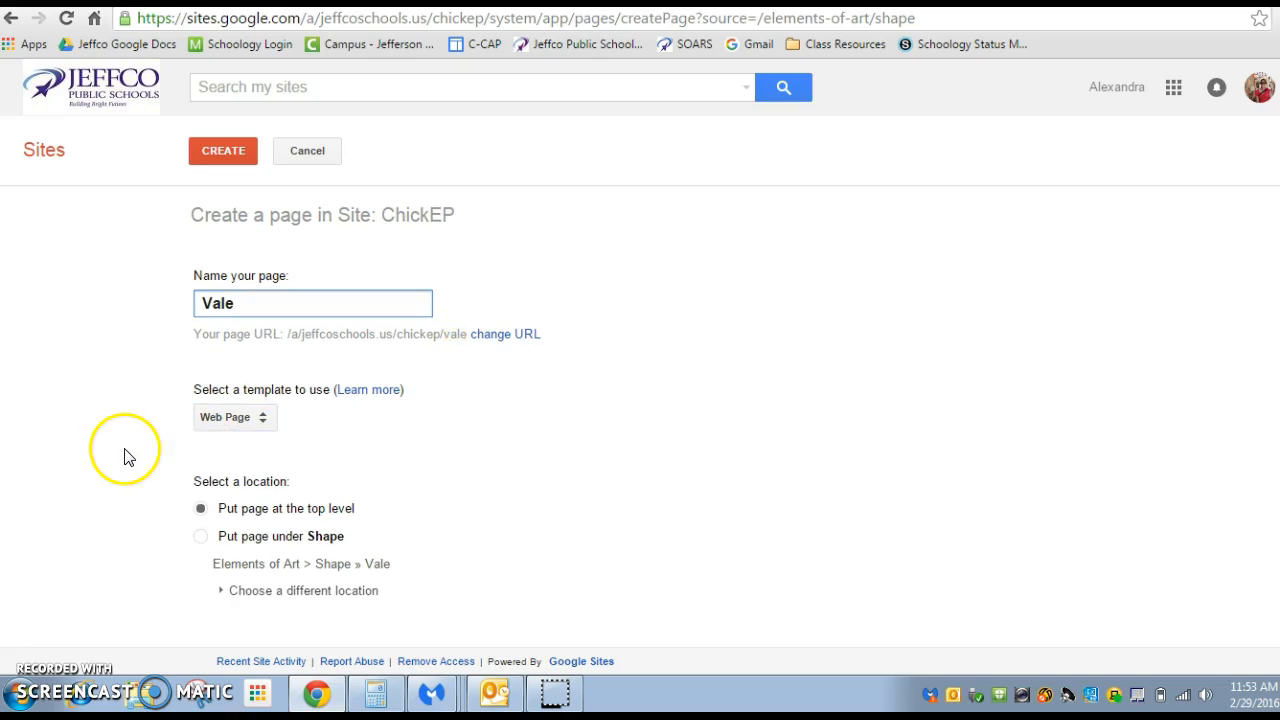
pyautogui.click(262, 591)
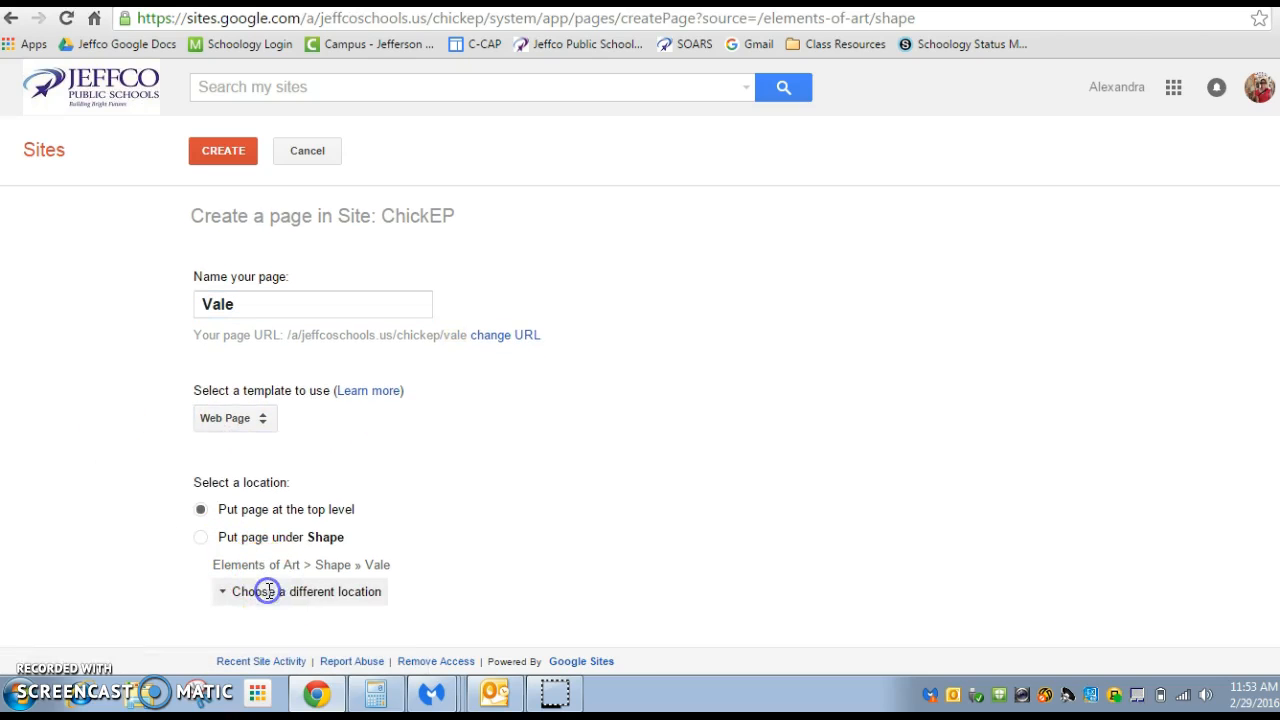
pyautogui.scroll(-3, 340, 580)
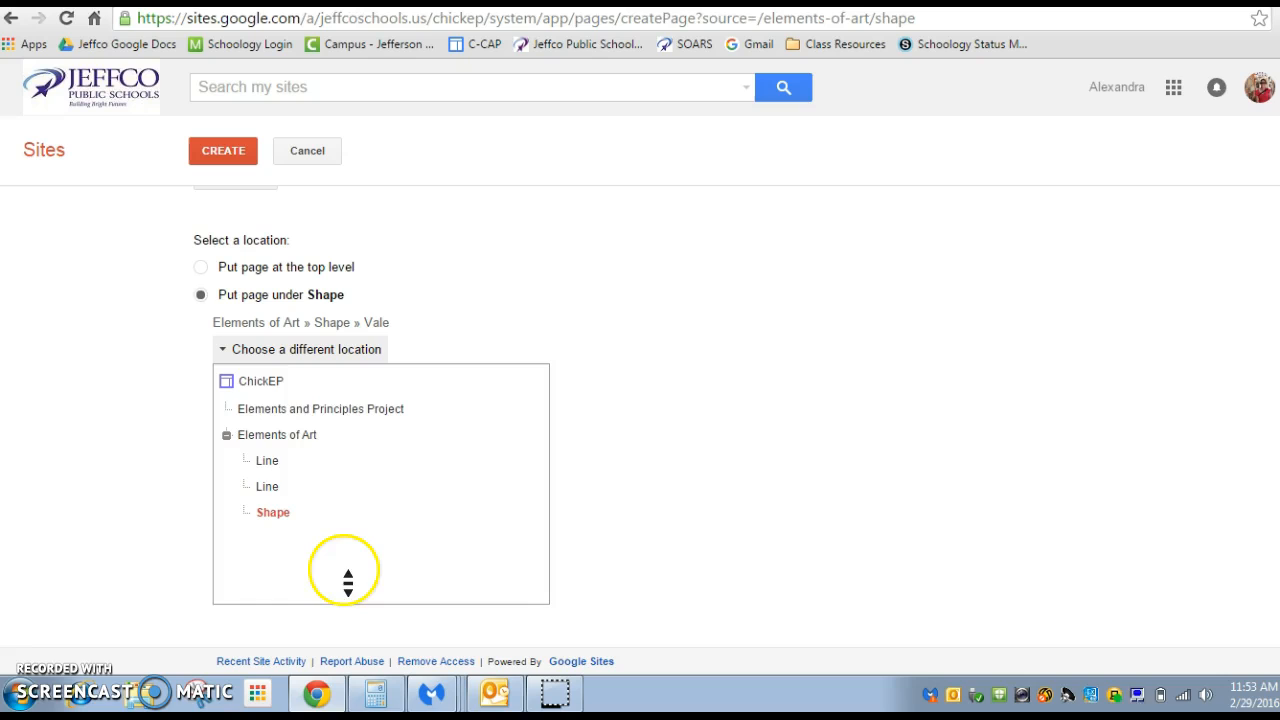
pyautogui.click(300, 436)
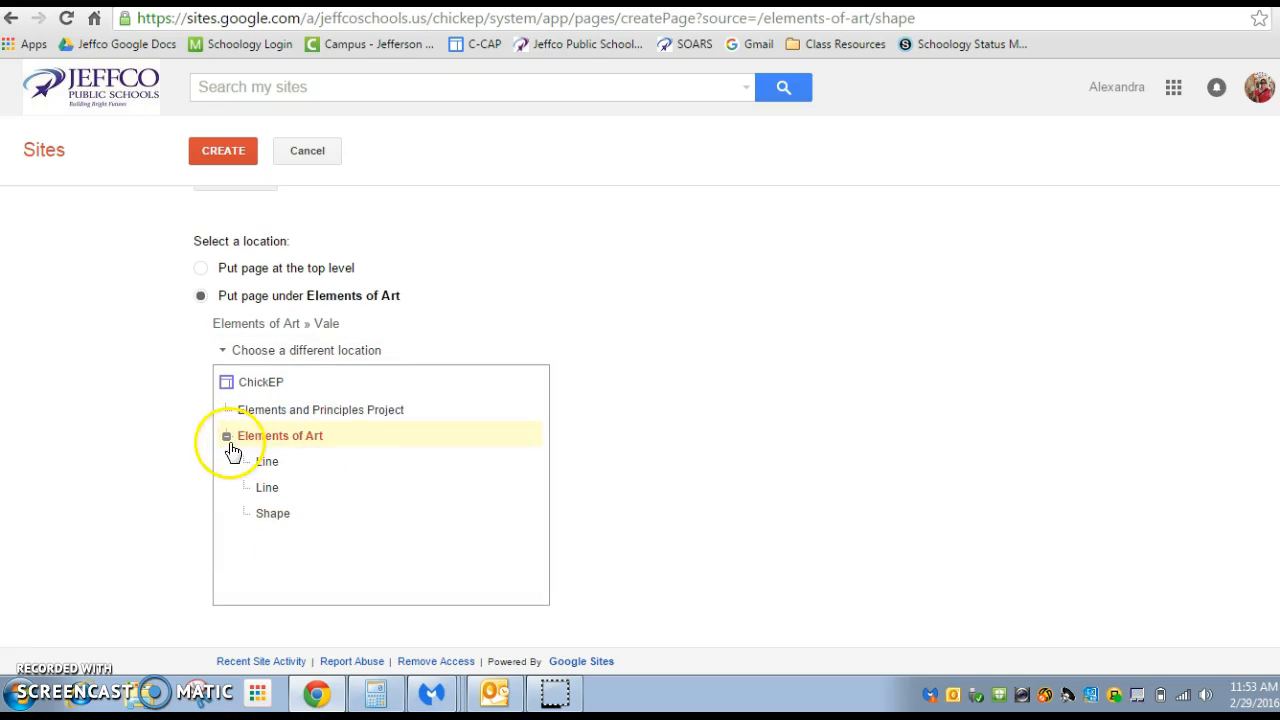
pyautogui.click(234, 150)
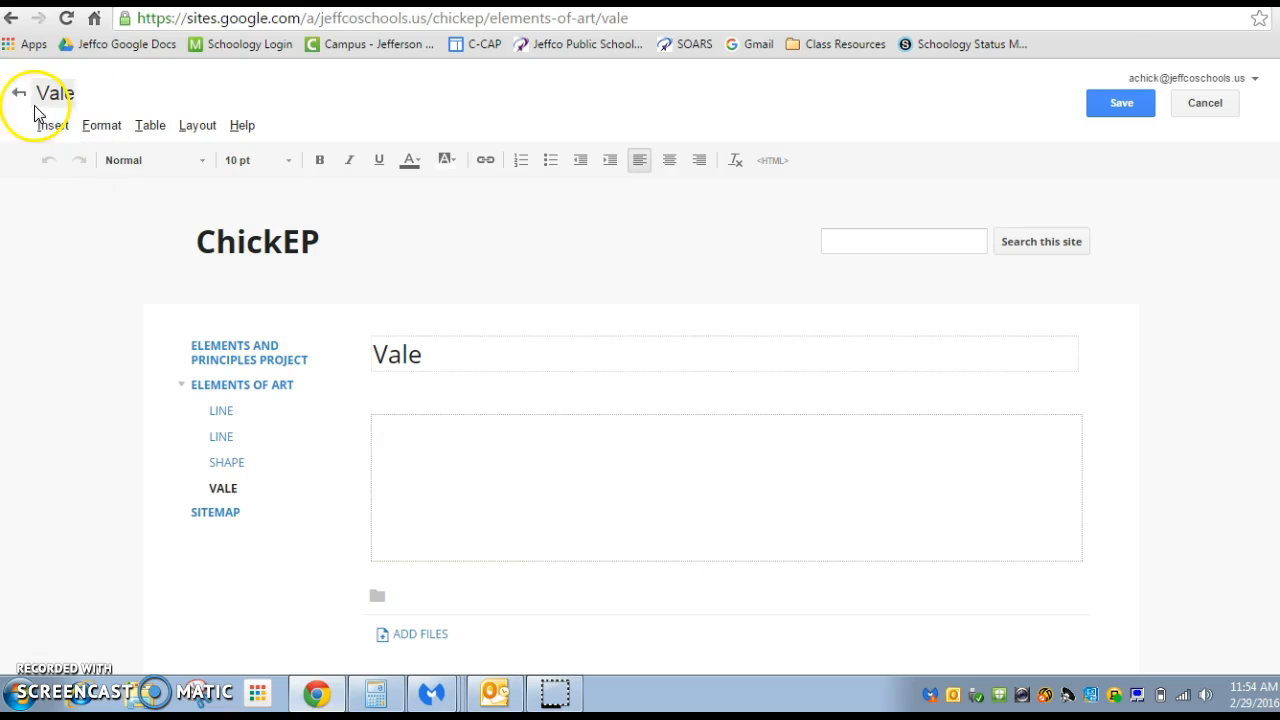
# Return to the home page, open the site's page management list and check the contents of both Line pages under Elements of Art
pyautogui.click(268, 232)
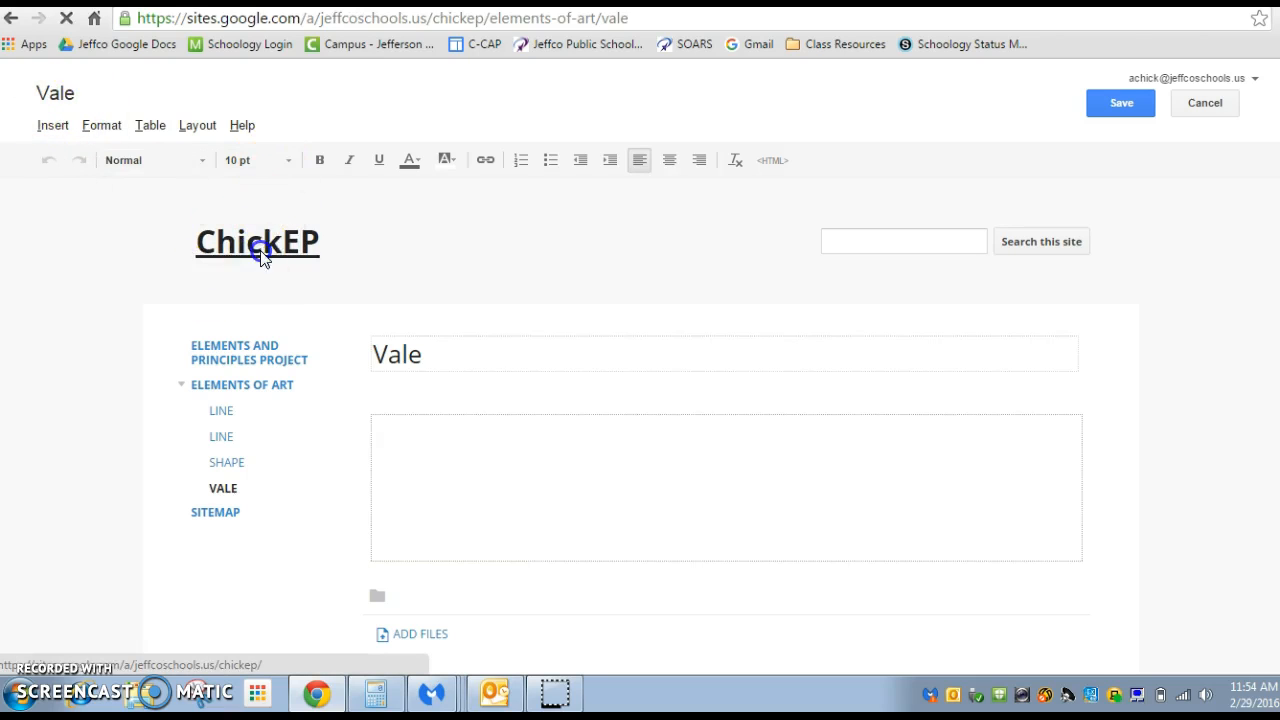
pyautogui.click(1133, 106)
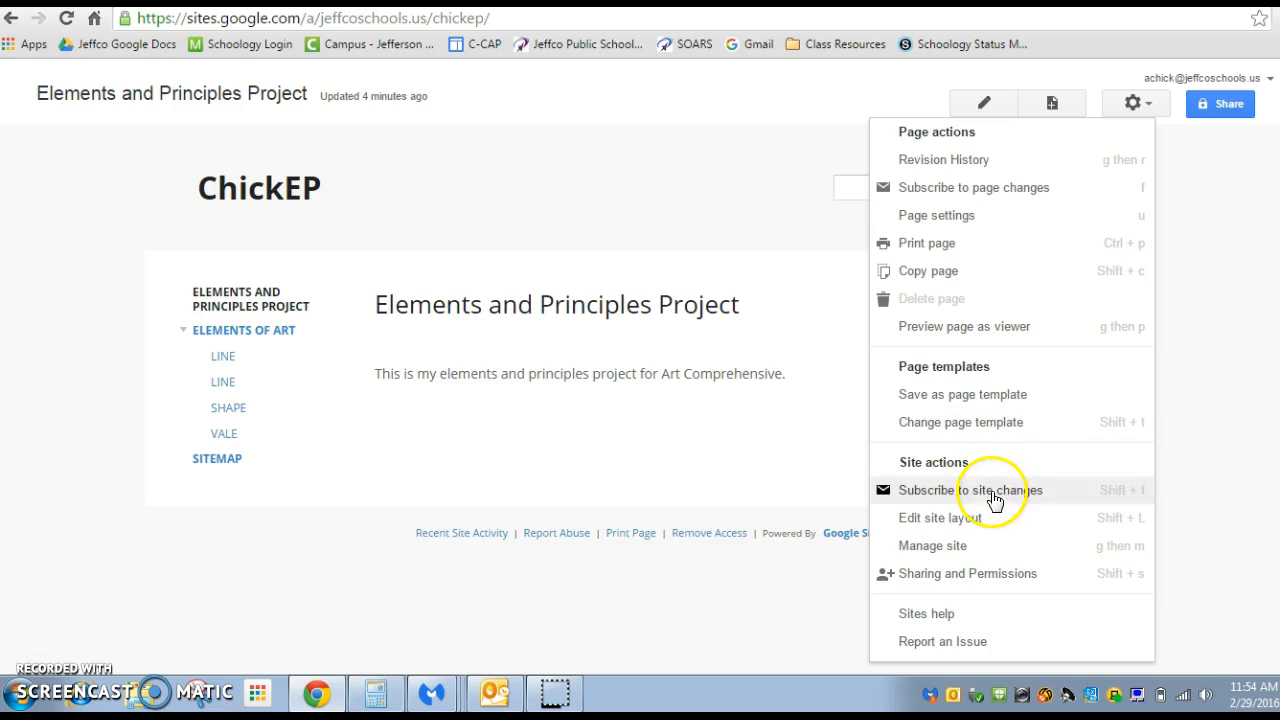
pyautogui.click(993, 548)
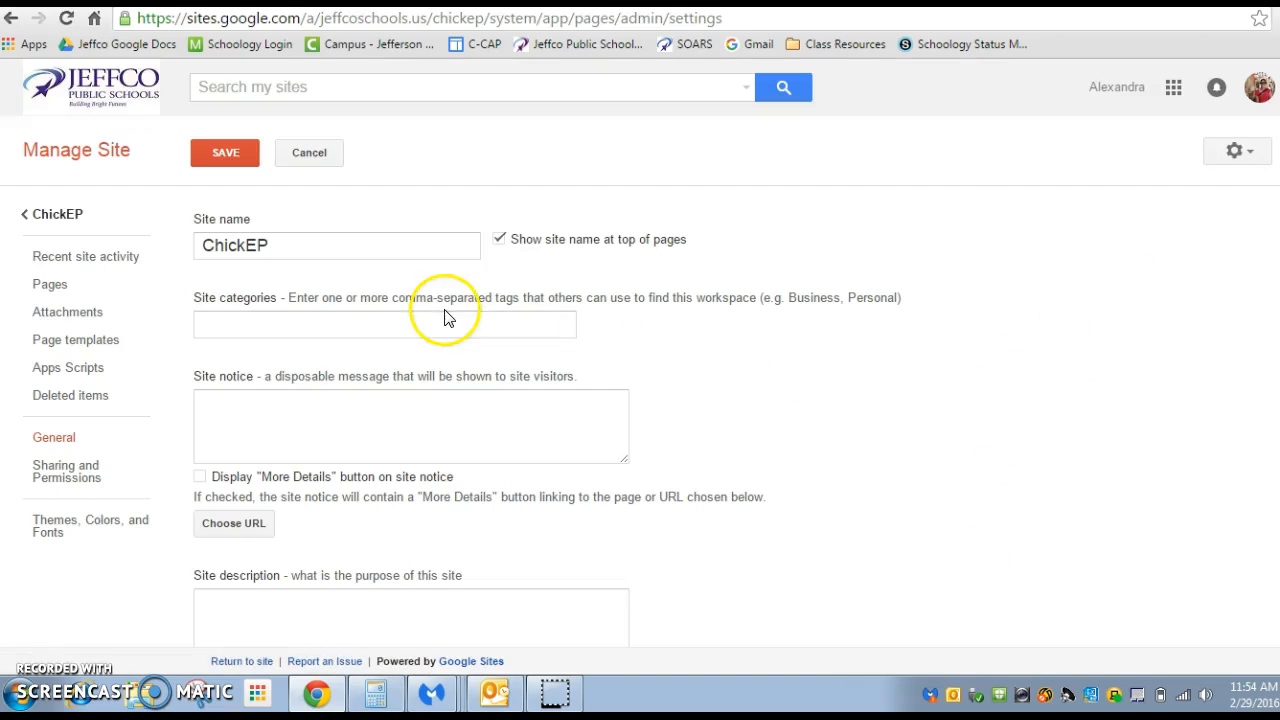
pyautogui.click(55, 295)
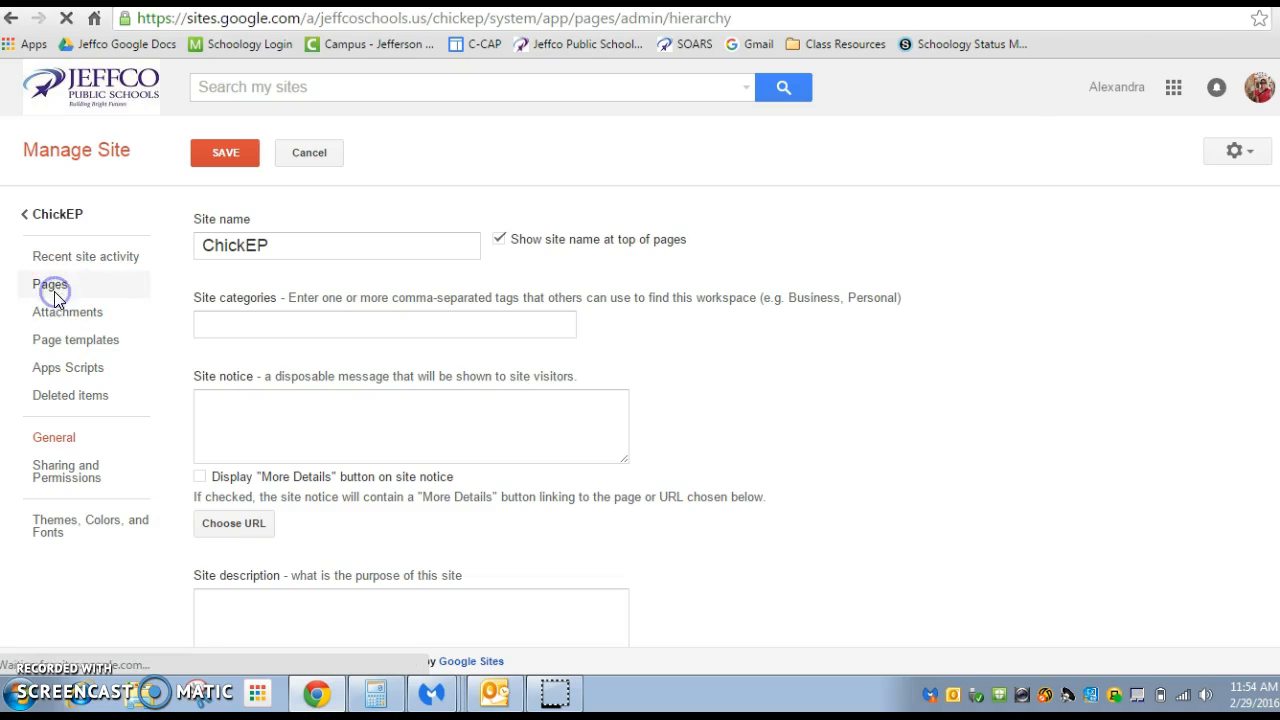
pyautogui.click(203, 293)
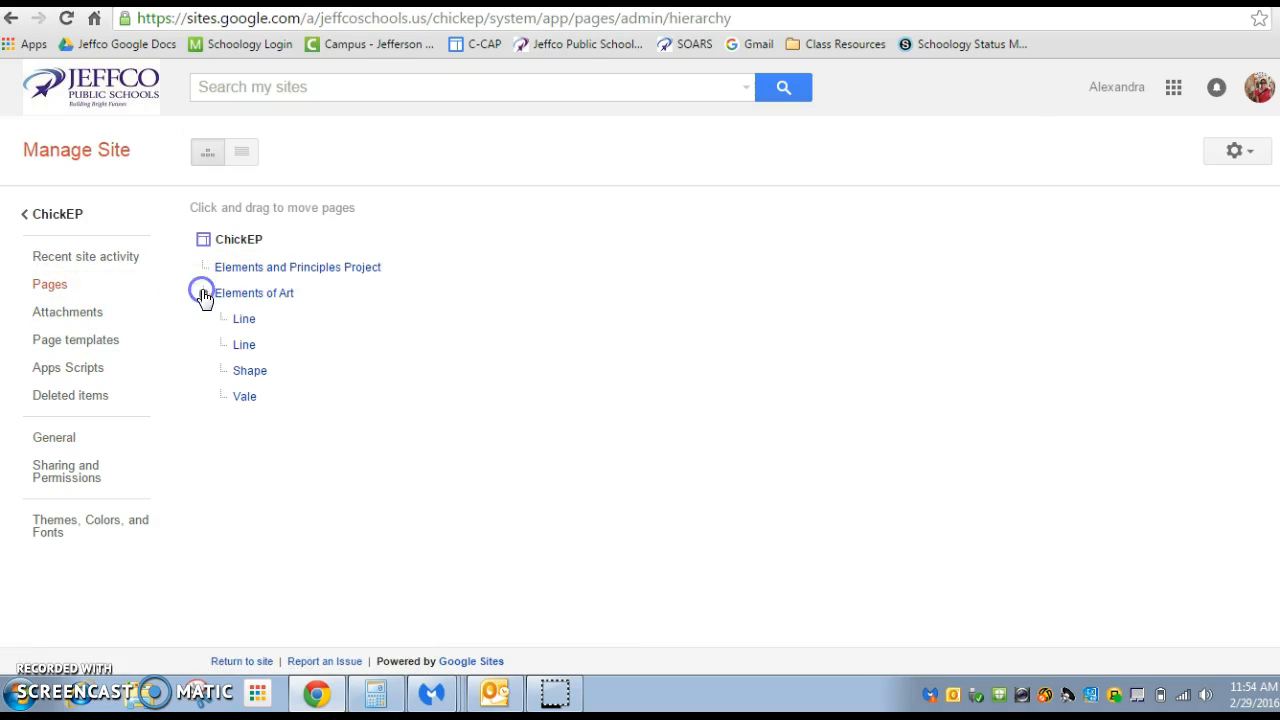
pyautogui.click(243, 320)
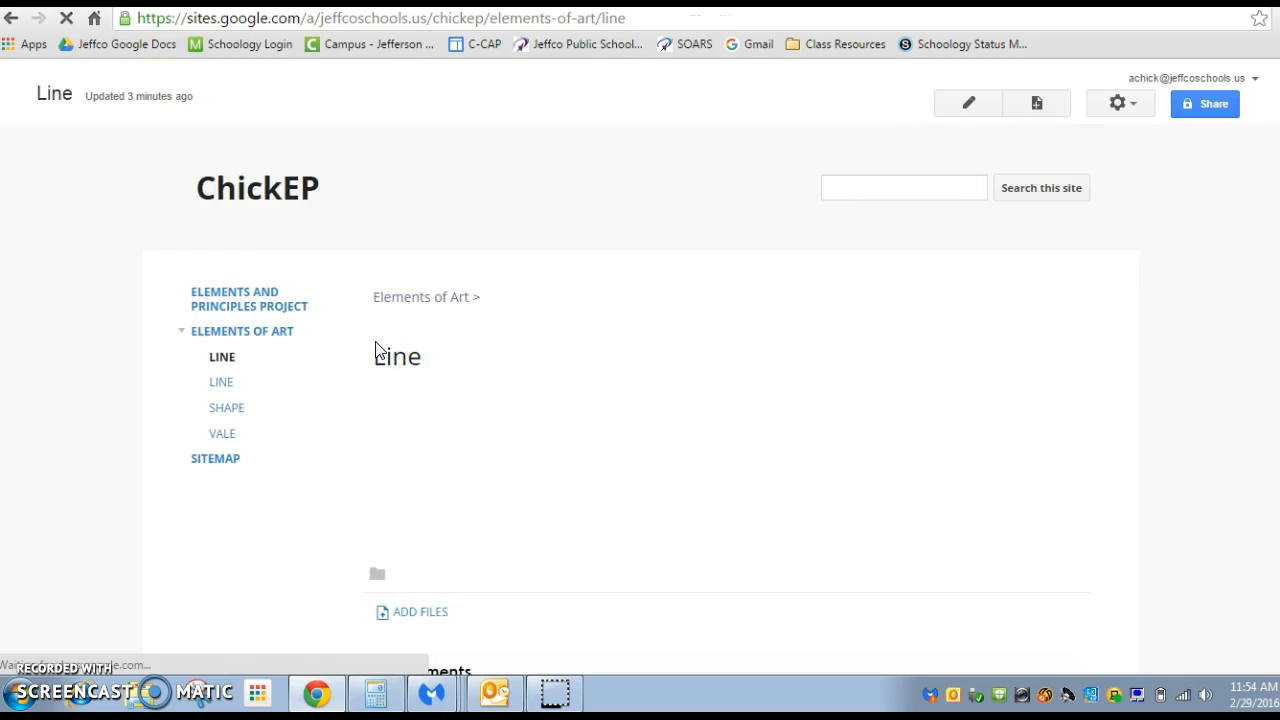
pyautogui.click(11, 18)
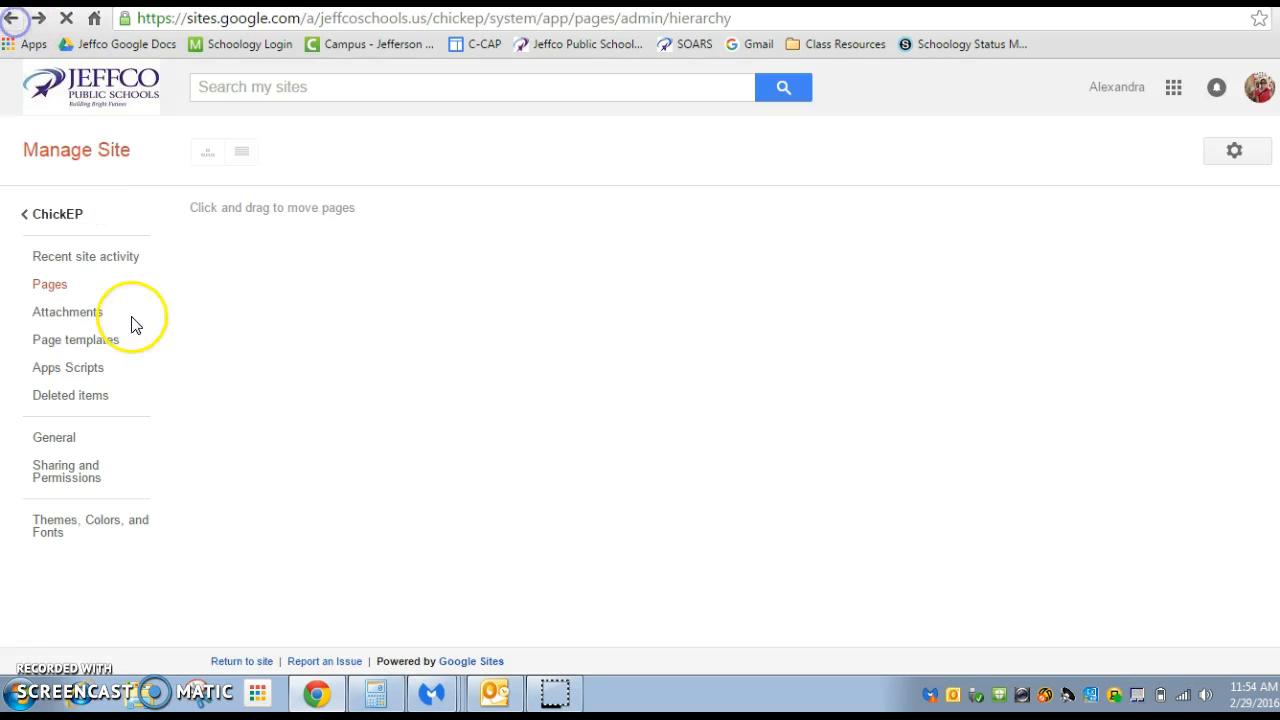
pyautogui.click(203, 293)
pyautogui.click(234, 347)
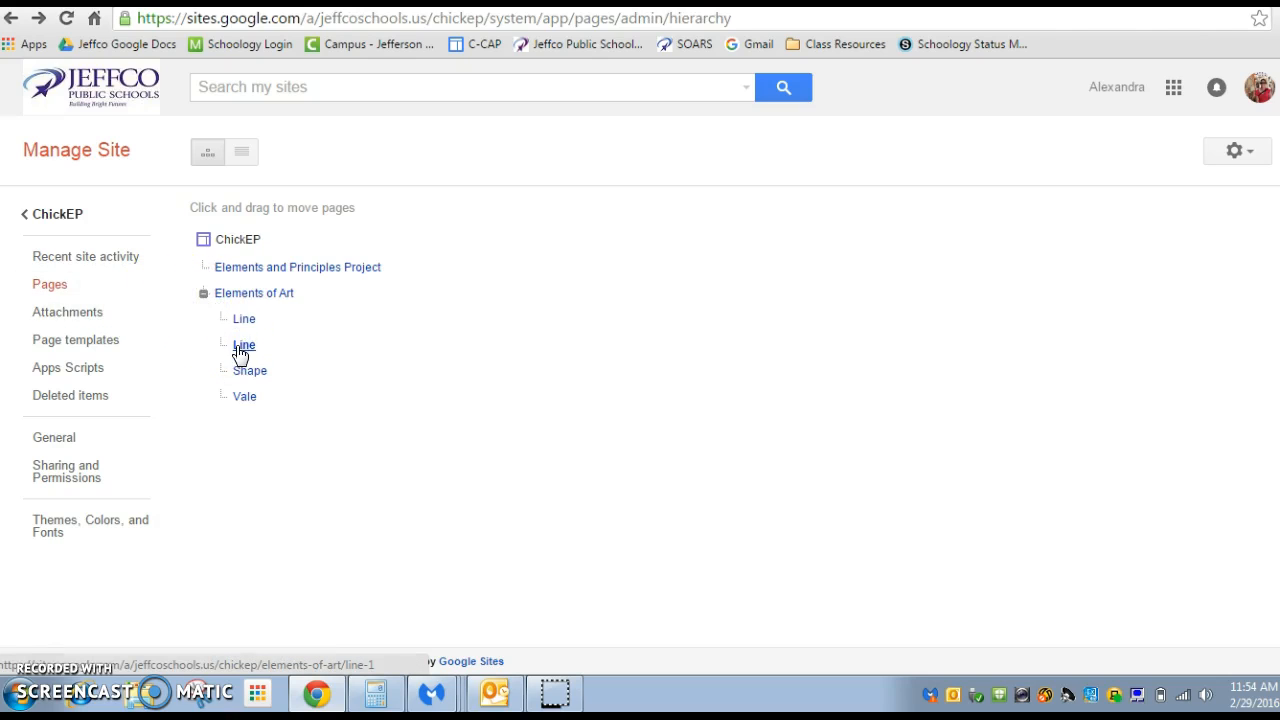
pyautogui.click(243, 350)
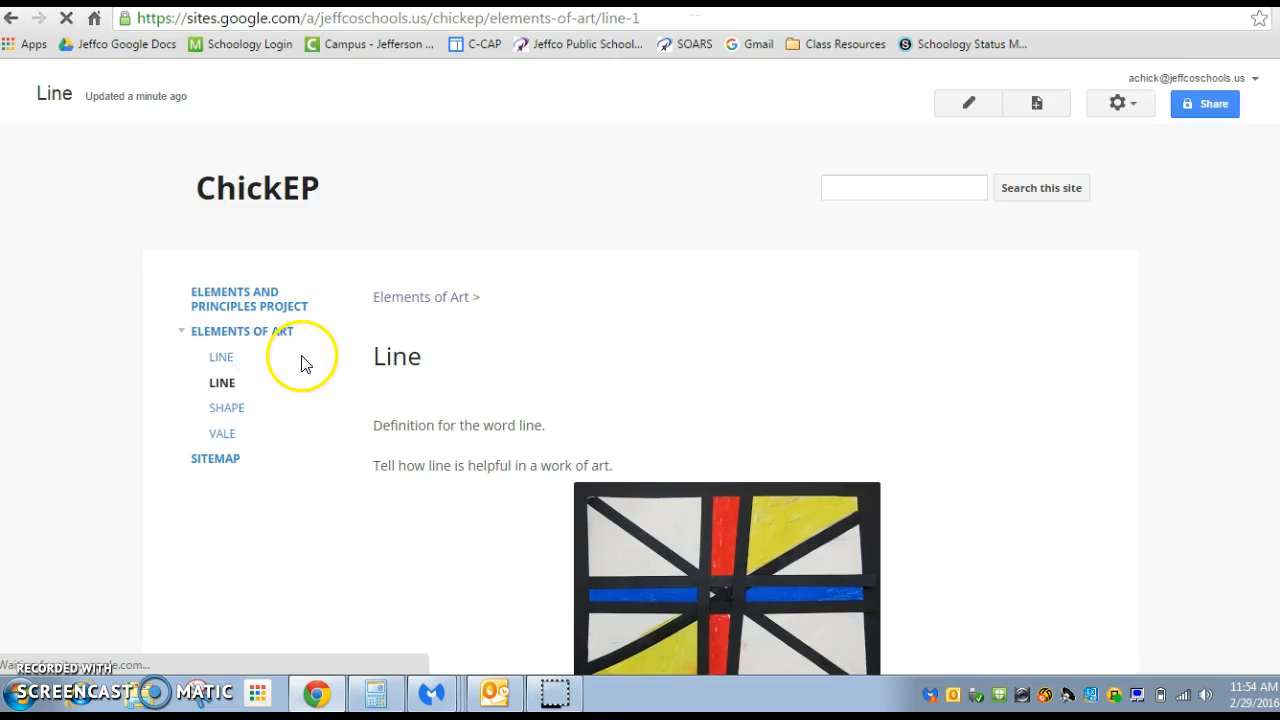
# Delete the empty duplicate Line page under Elements of Art
pyautogui.click(222, 358)
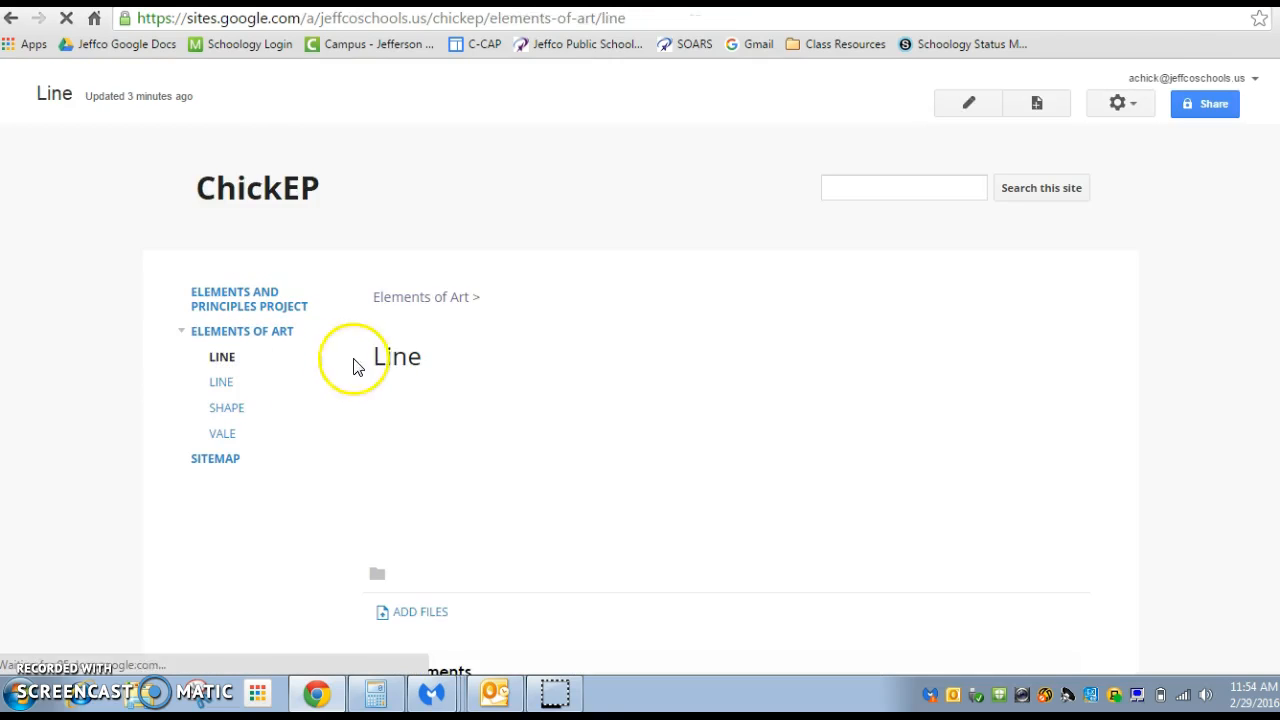
pyautogui.click(1122, 106)
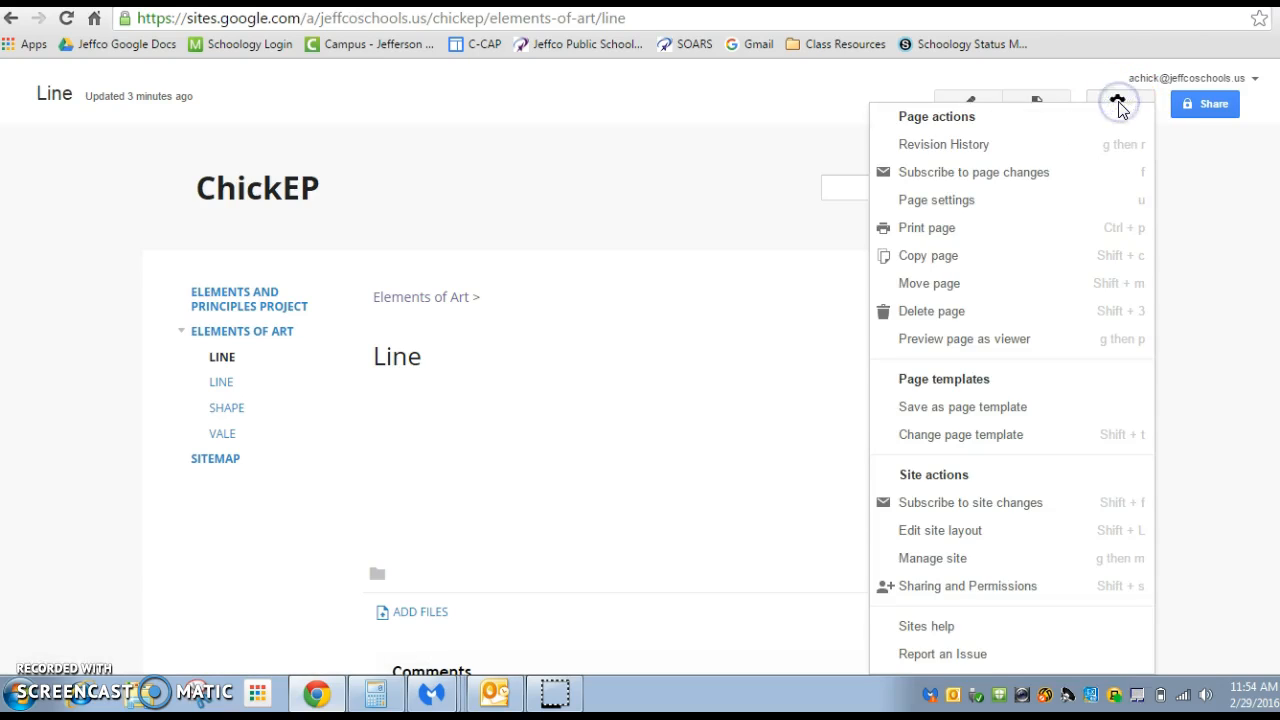
pyautogui.click(1016, 317)
pyautogui.click(448, 450)
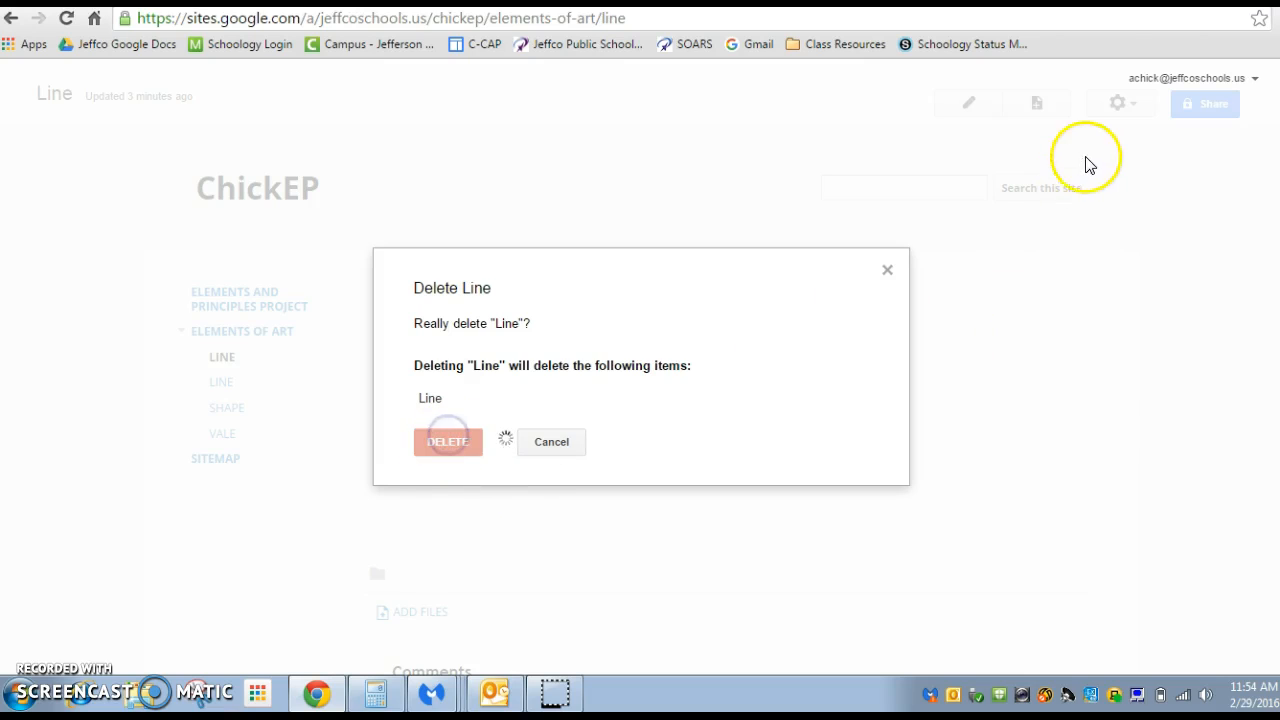
pyautogui.click(1131, 106)
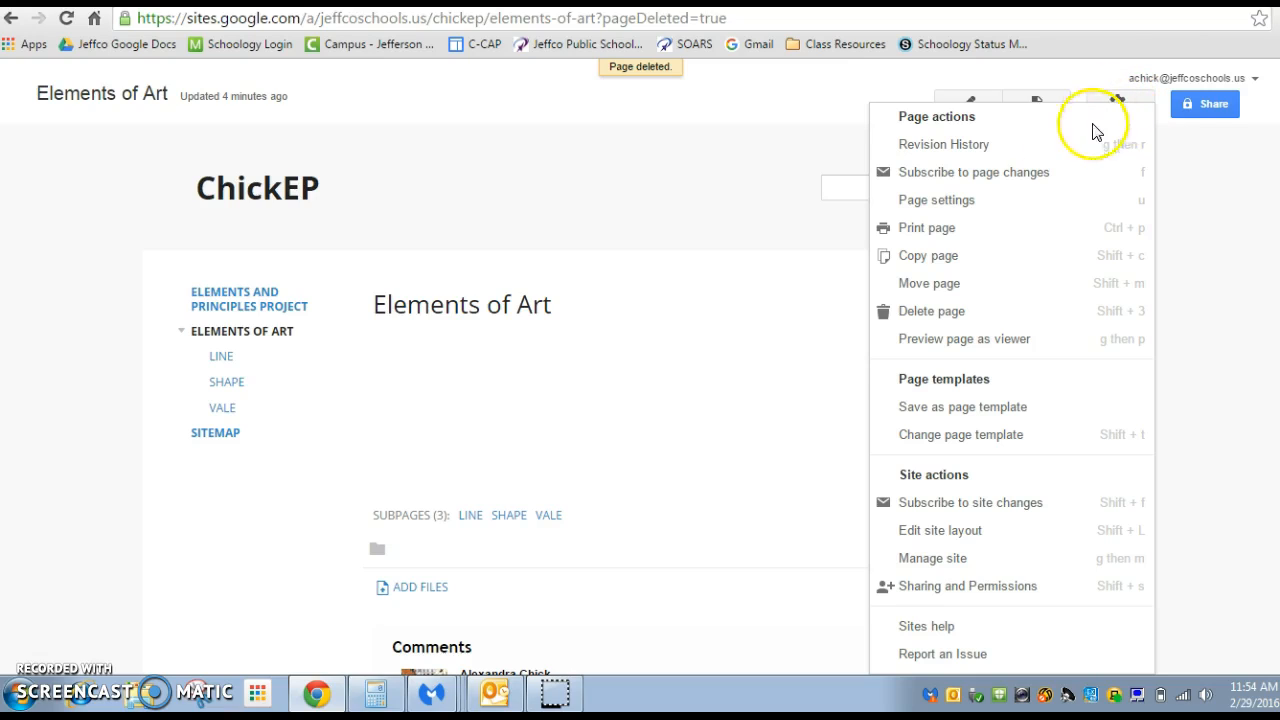
pyautogui.scroll(-1, 1040, 450)
pyautogui.scroll(-1, 1043, 470)
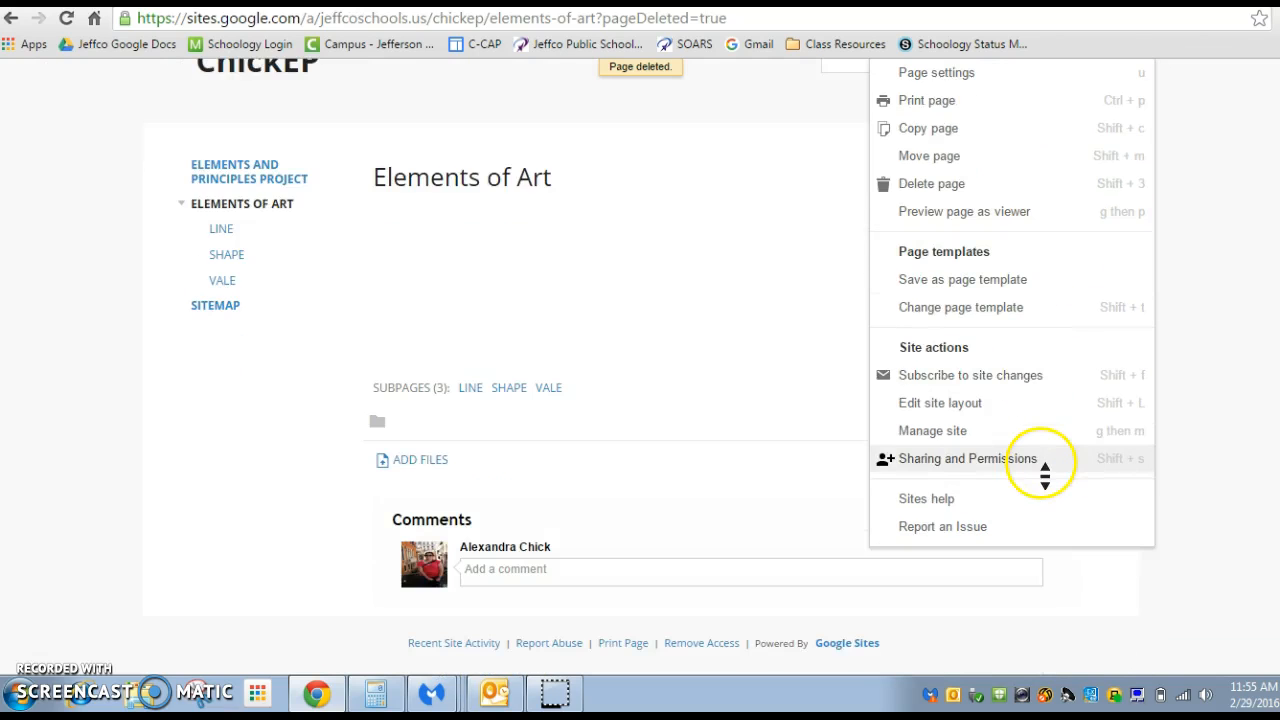
pyautogui.scroll(2, 1043, 471)
pyautogui.click(1220, 276)
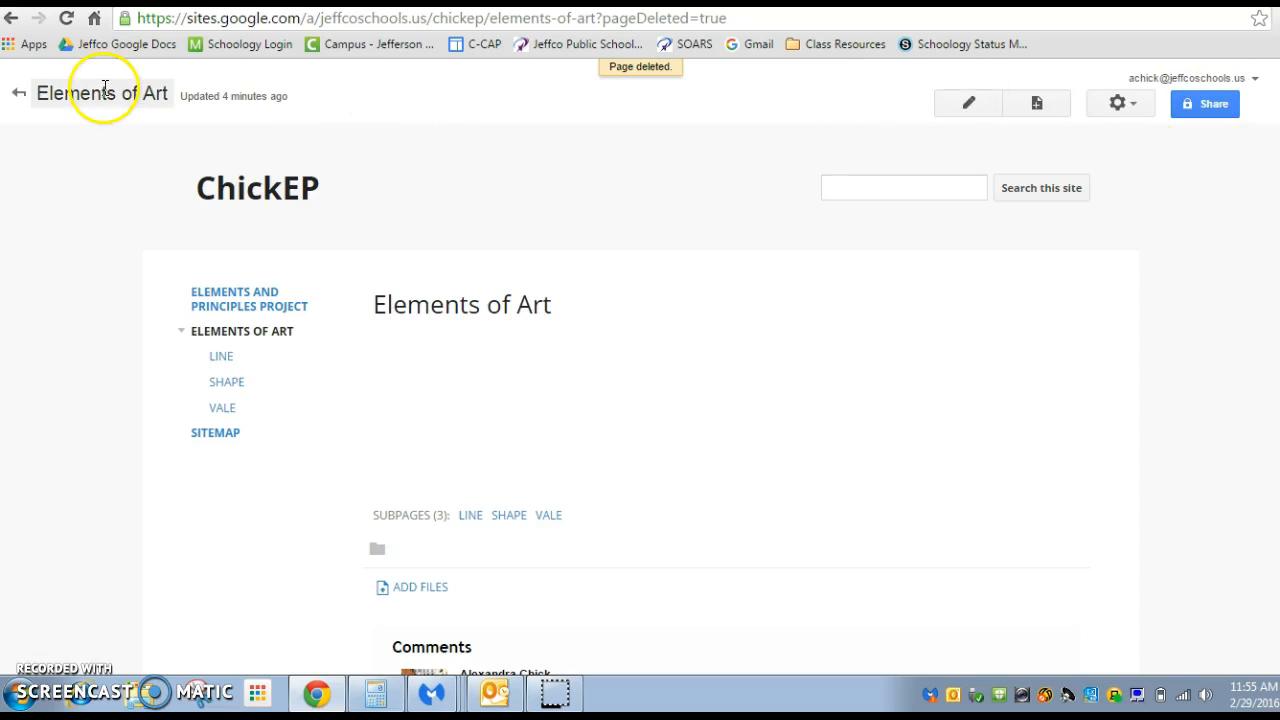
# Review the home page and the remaining Line page, including its definition text, picture, caption lines and explanation
pyautogui.click(244, 183)
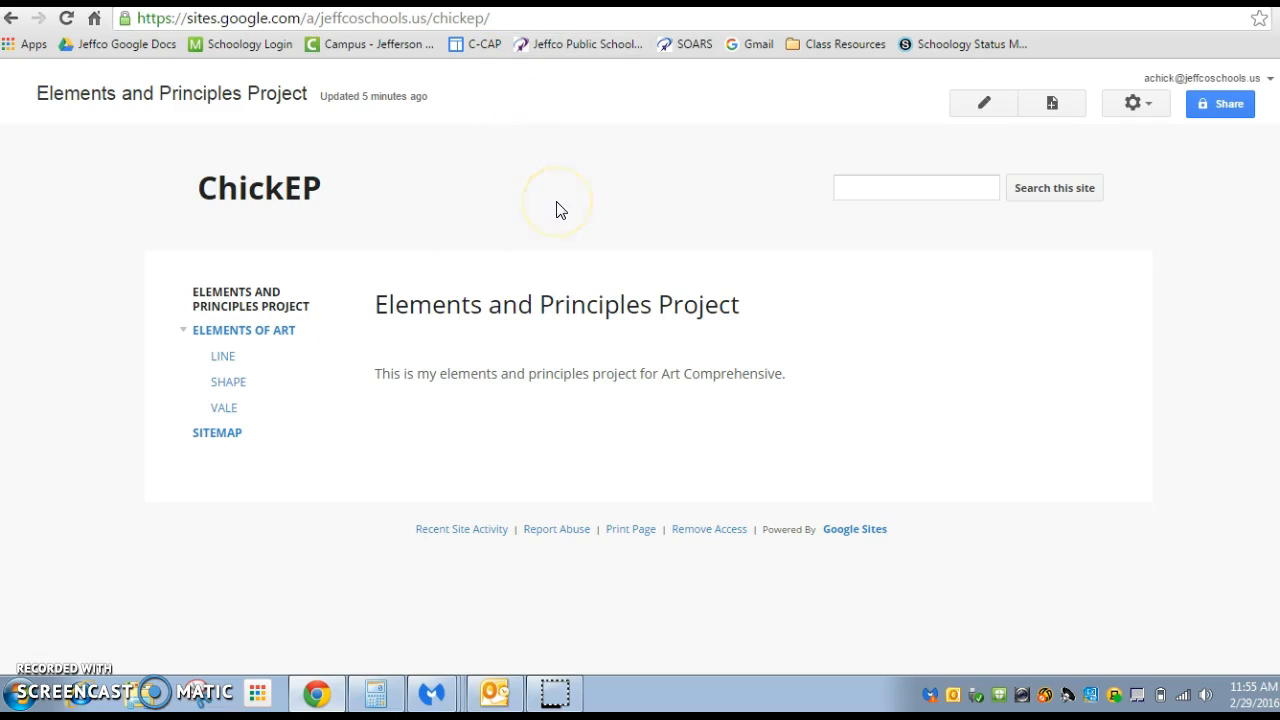
pyautogui.click(222, 357)
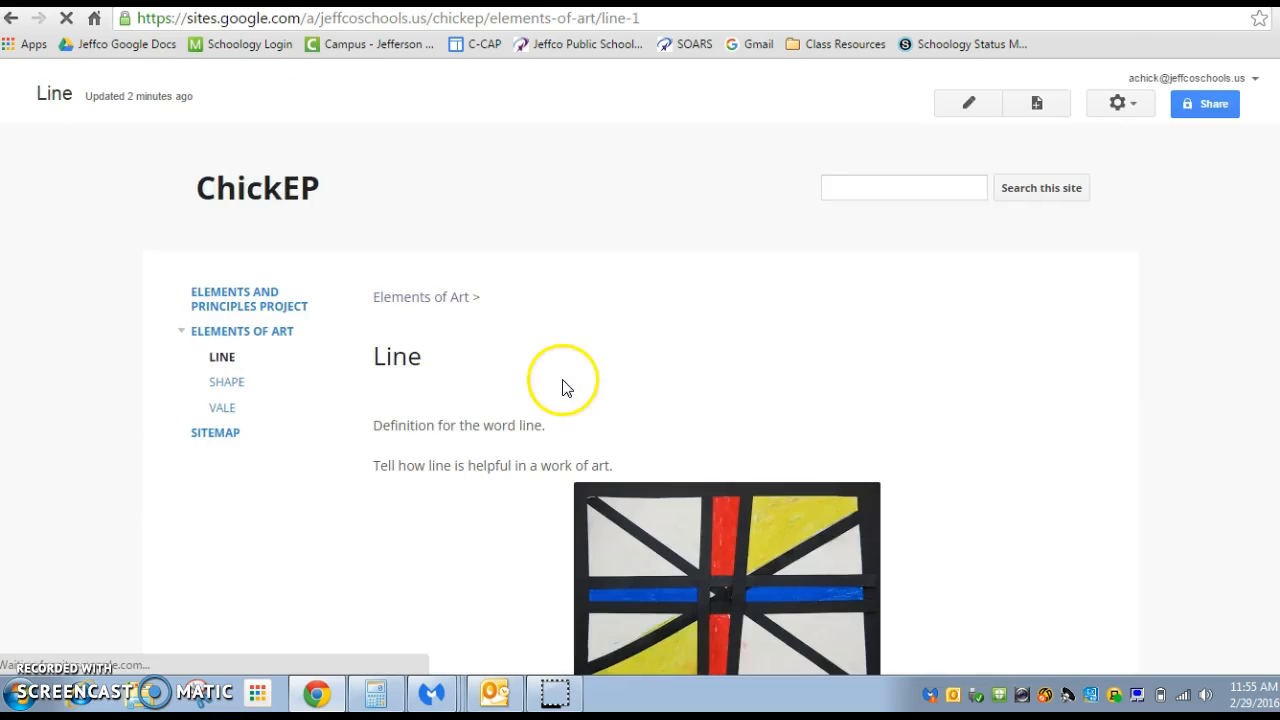
pyautogui.scroll(-2, 603, 368)
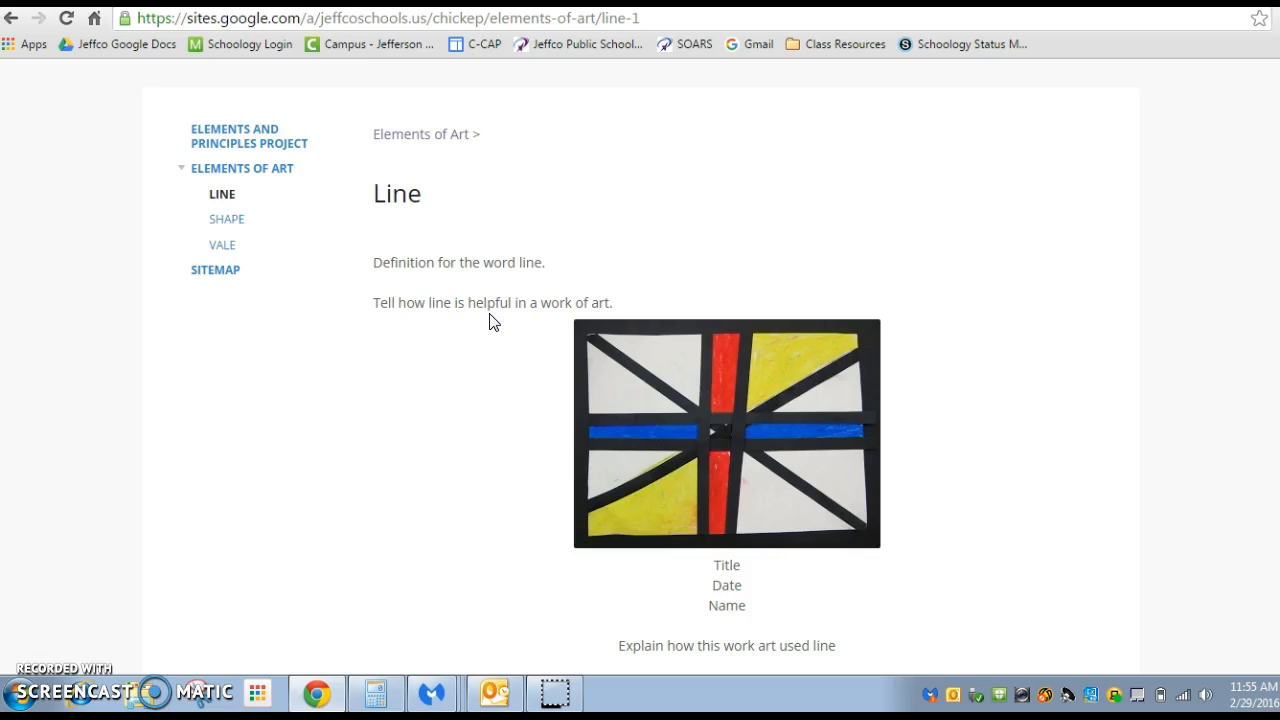
pyautogui.scroll(-2, 490, 322)
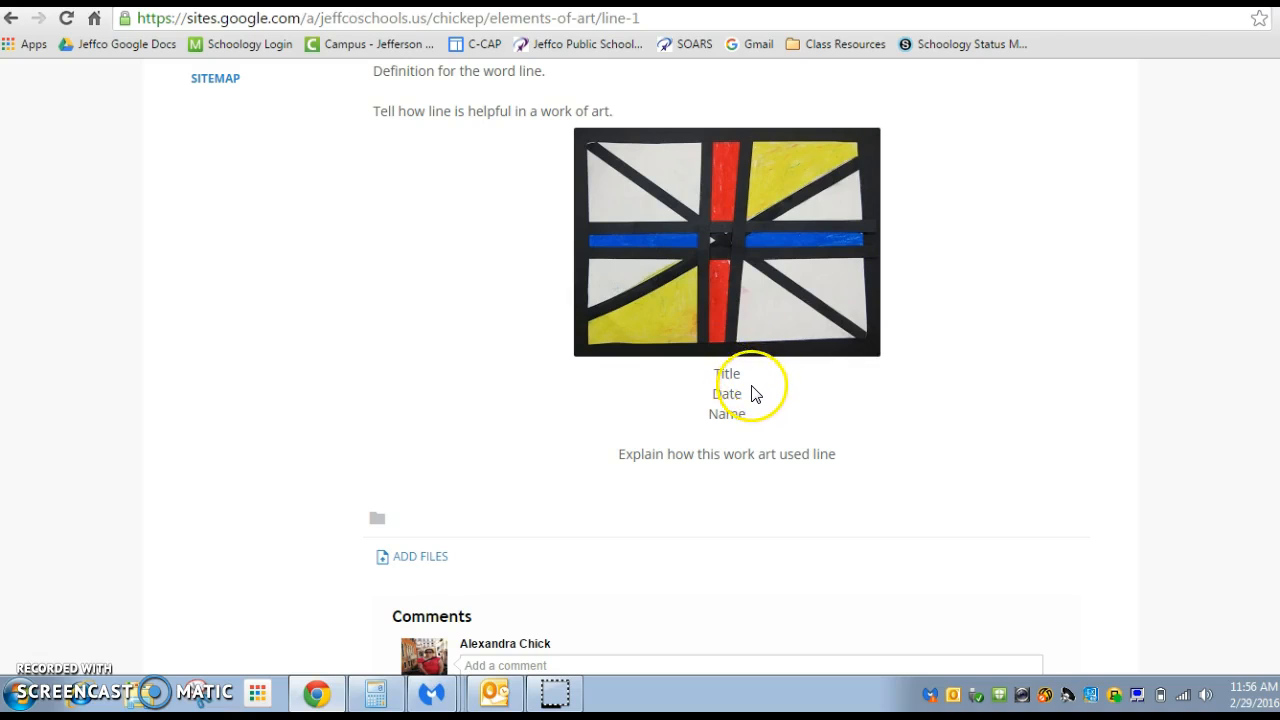
pyautogui.scroll(-1, 895, 418)
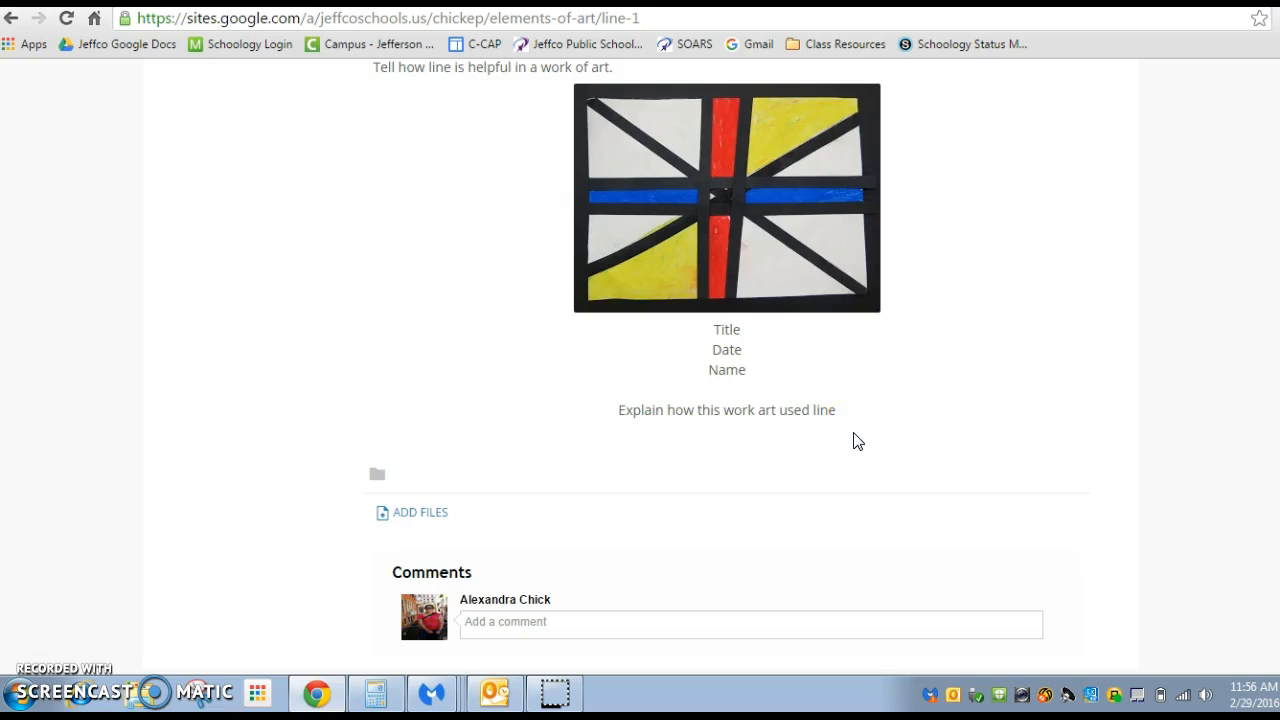
pyautogui.scroll(5, 855, 441)
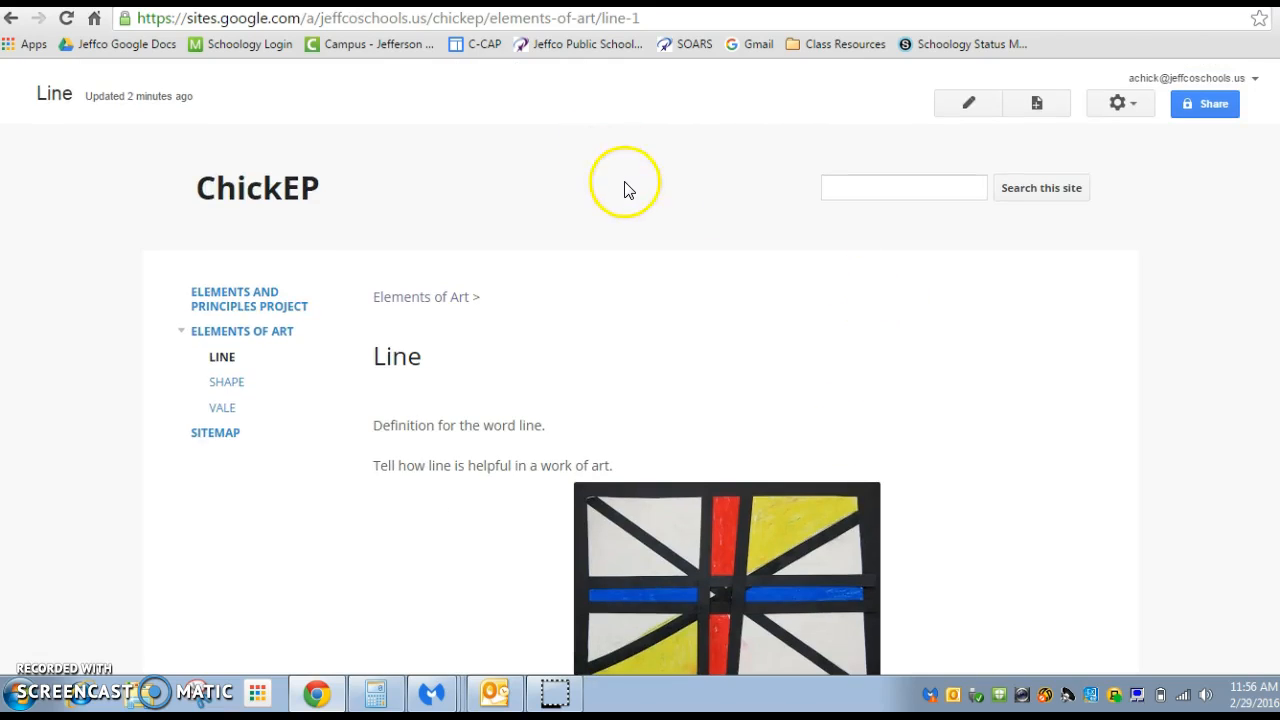